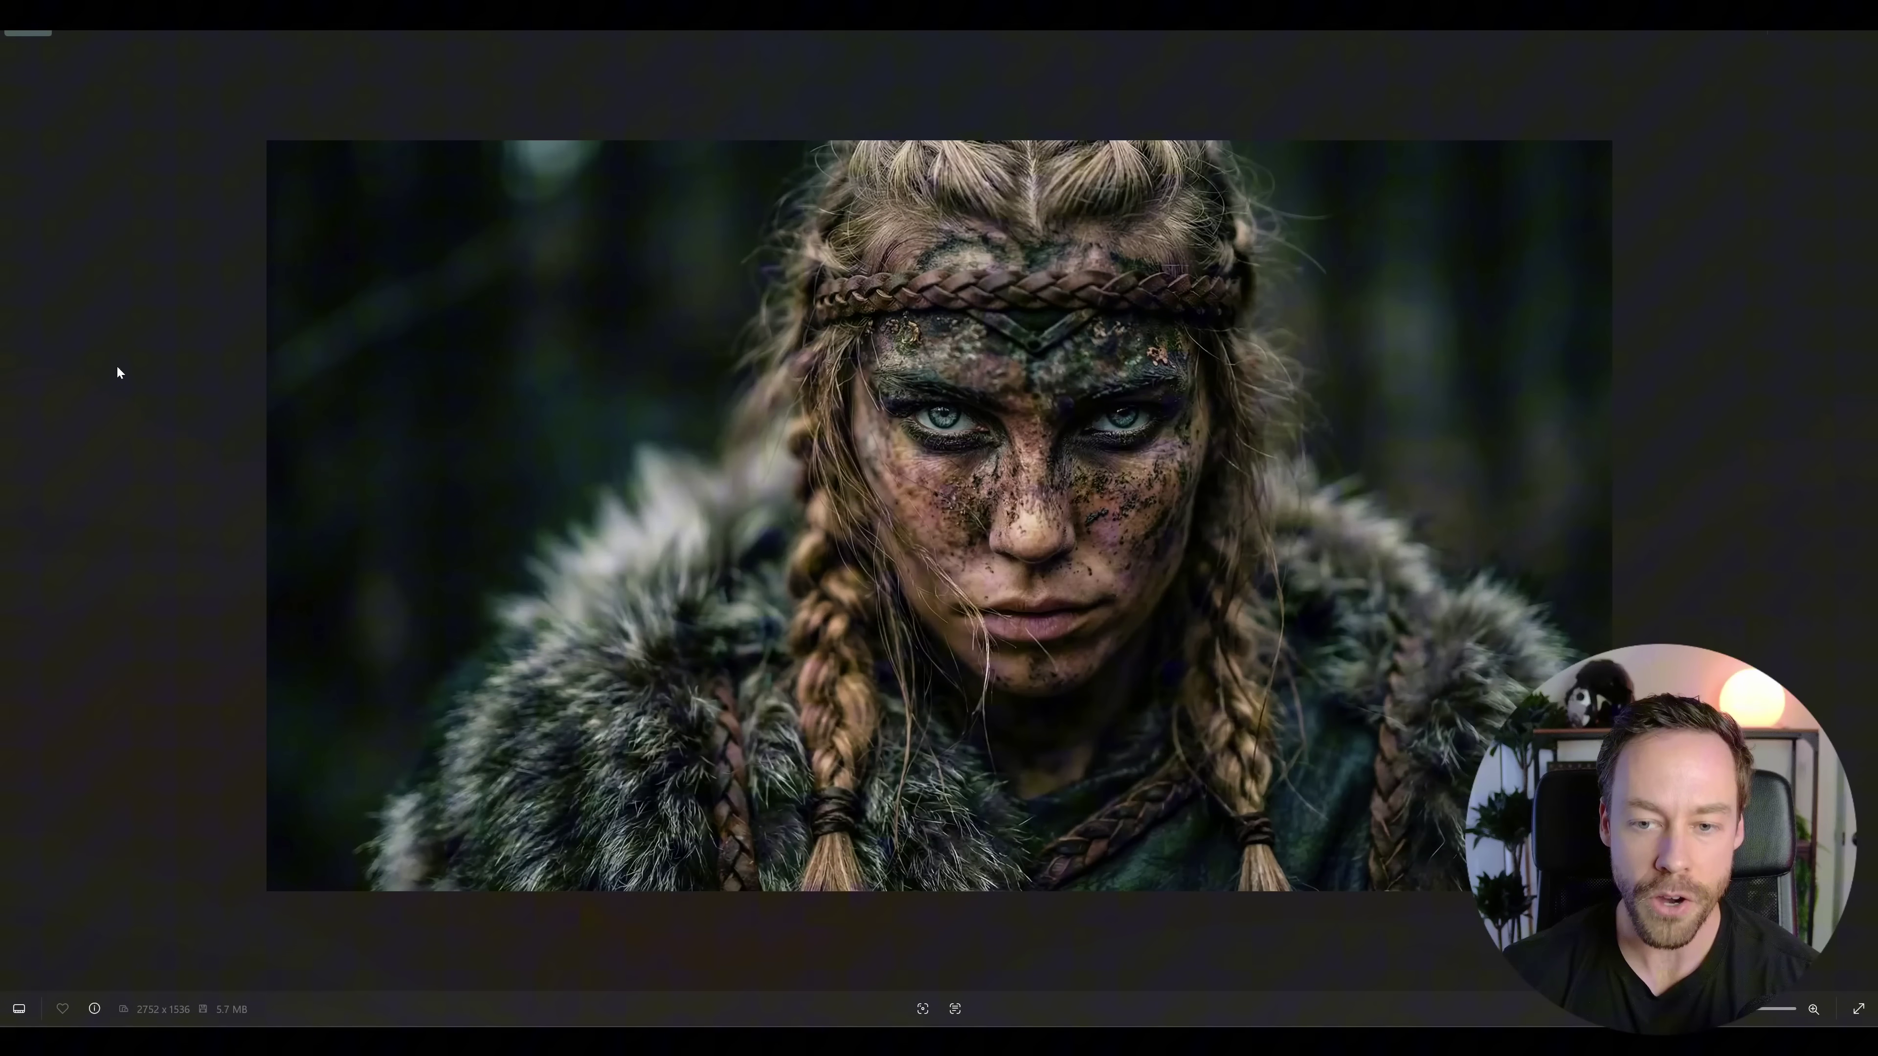
Flip through the remaining Viking warrior angle variations until the windswept close-up appears
key(Right)
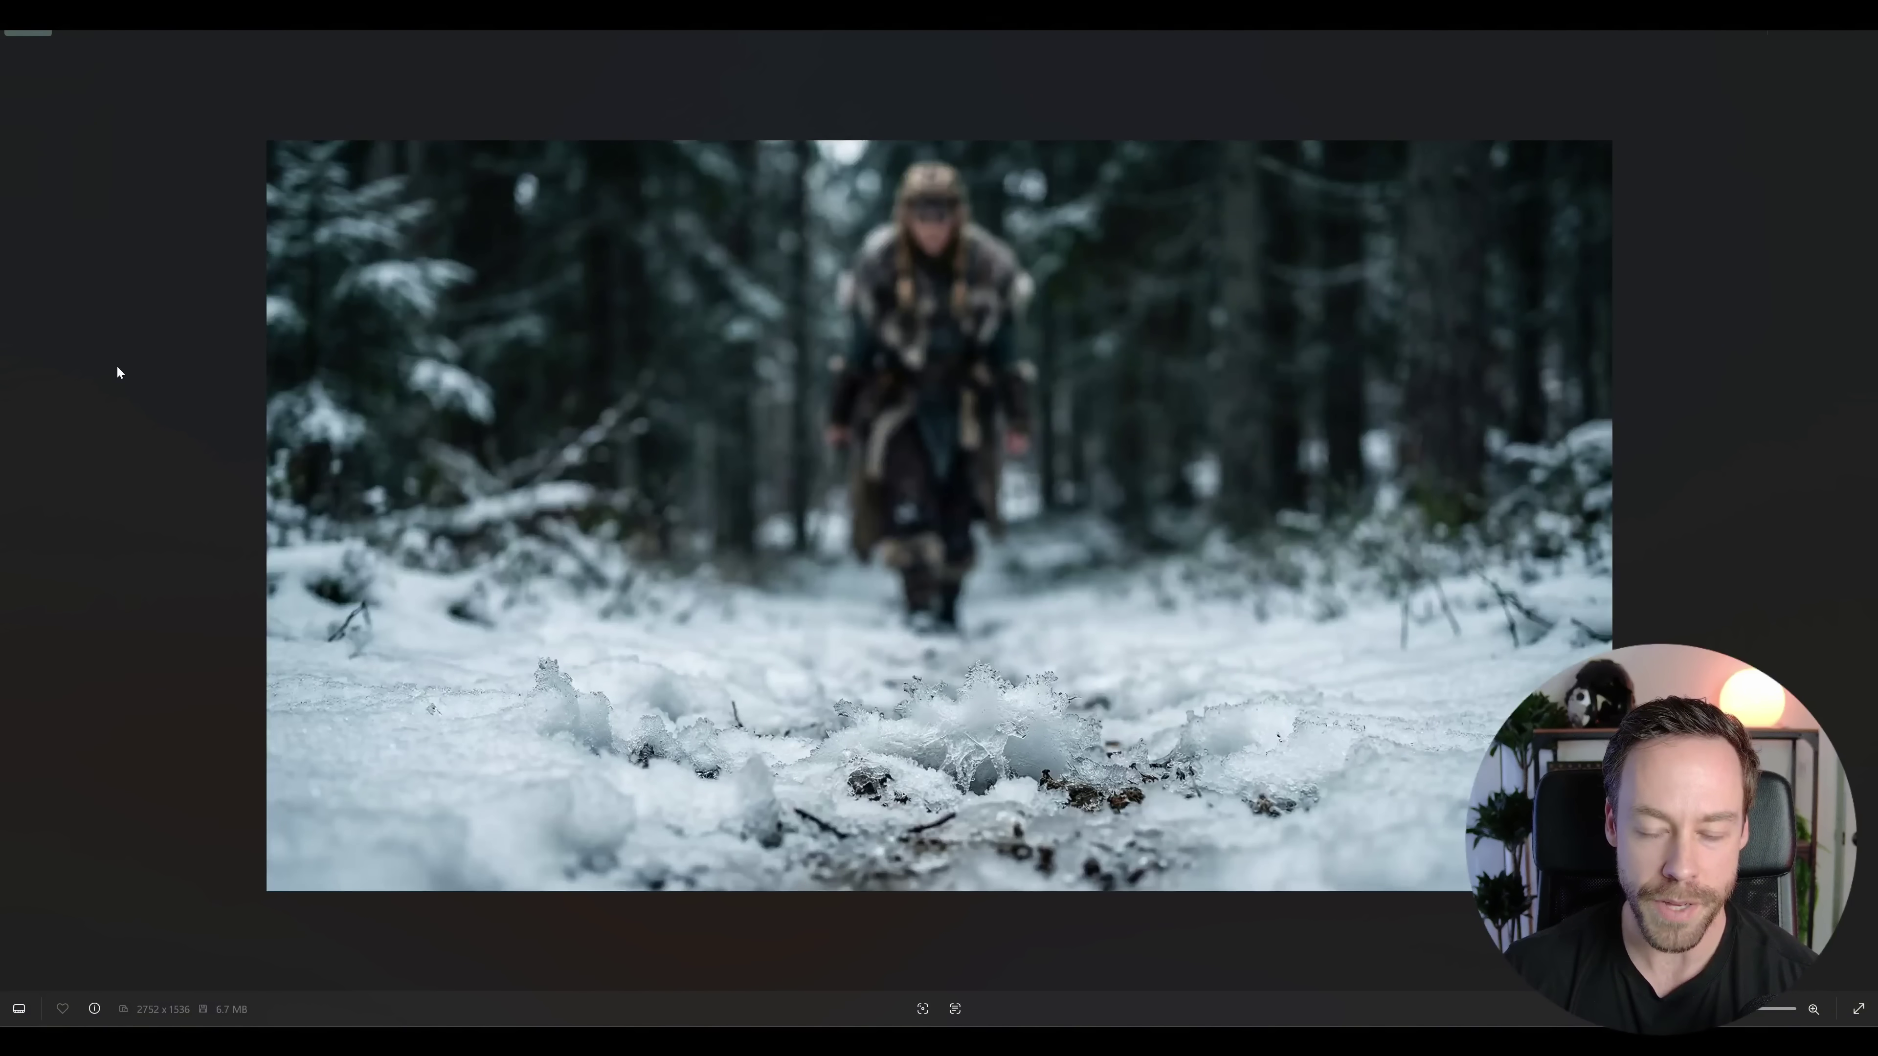
key(Right)
key(Right)
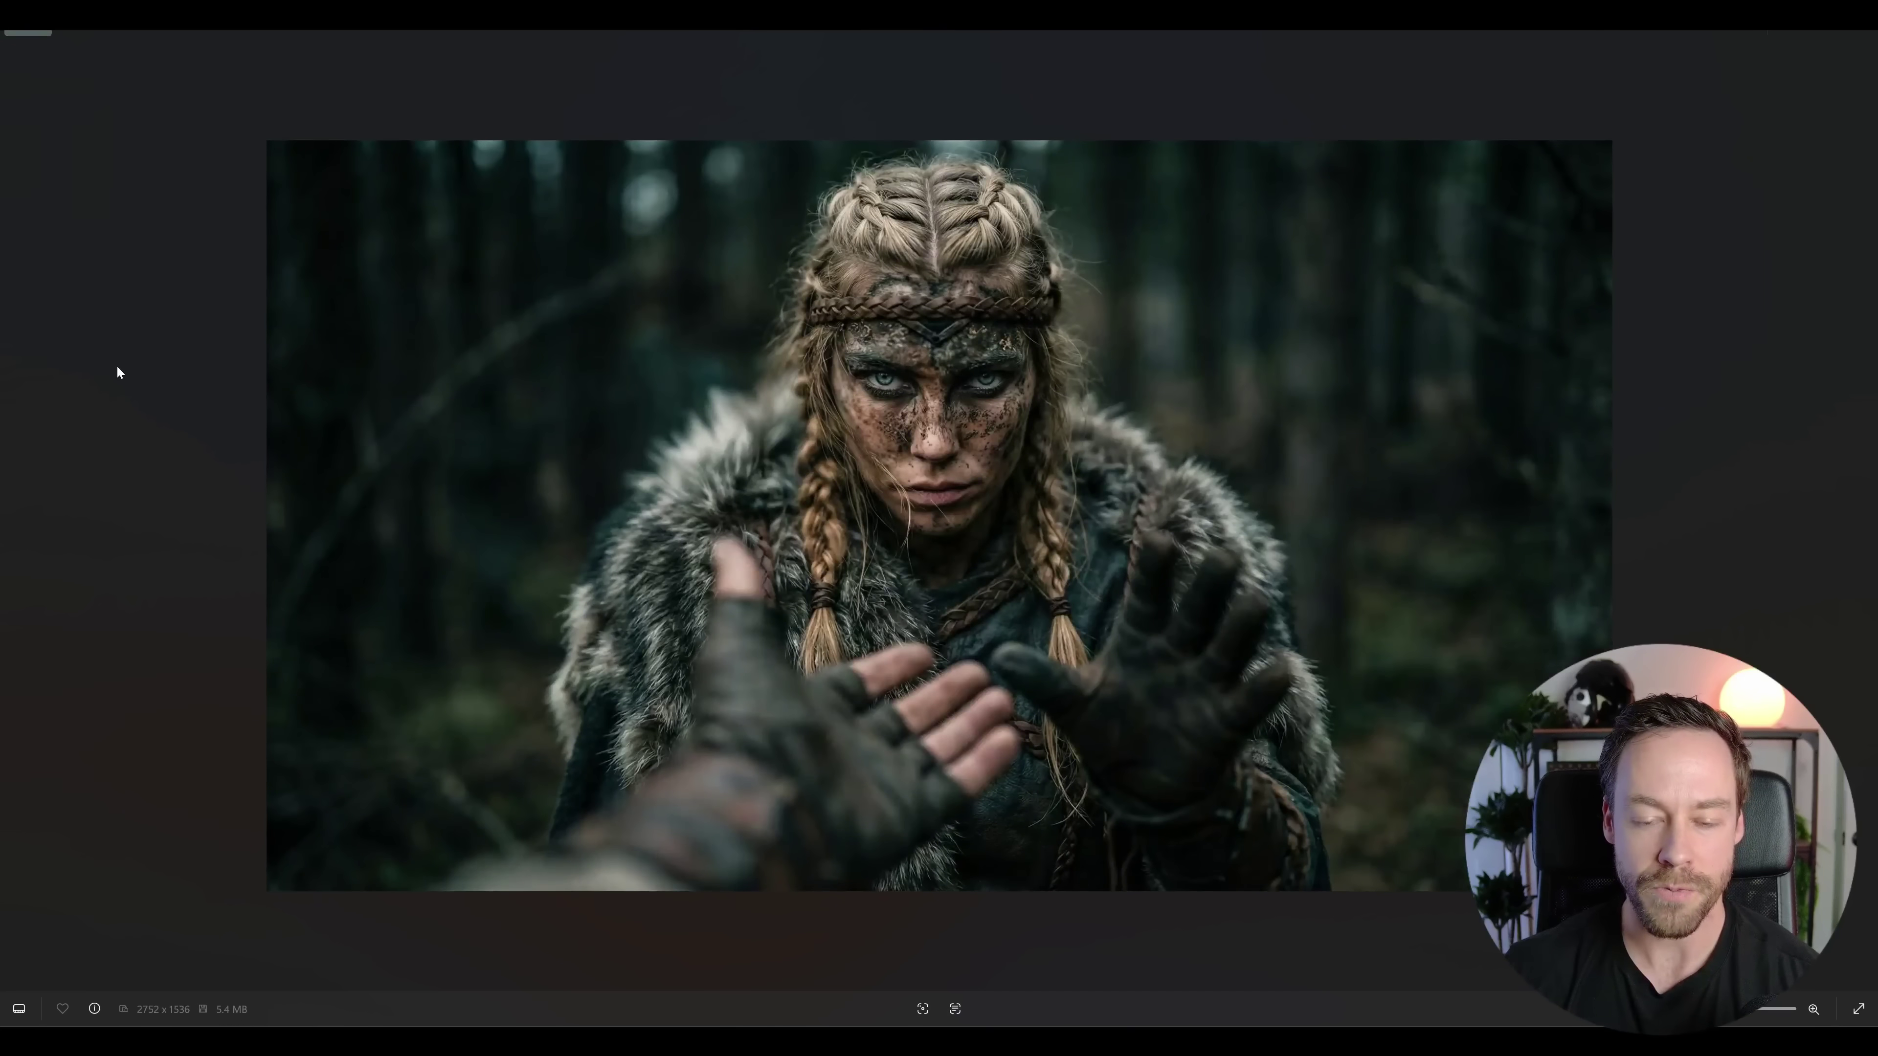
key(Right)
key(Right)
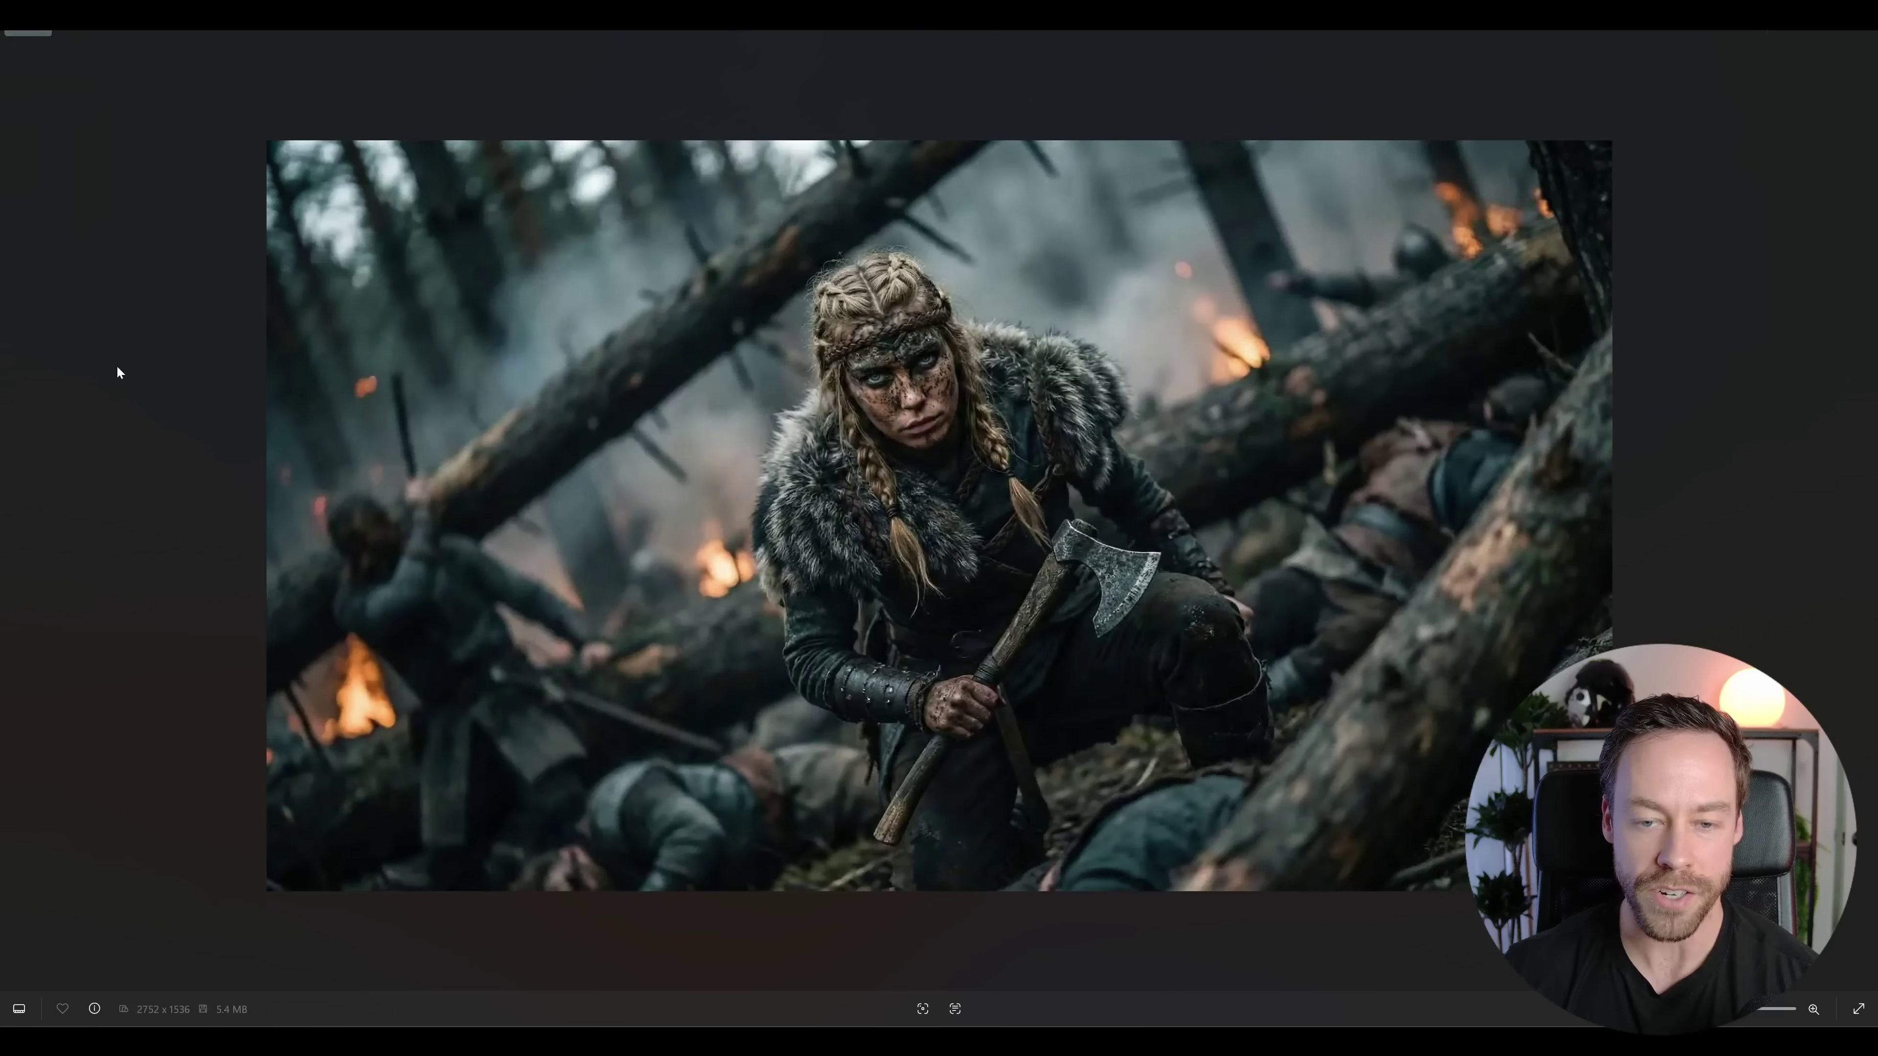
key(Right)
key(Right)
key(Right)
key(Right)
key(Right)
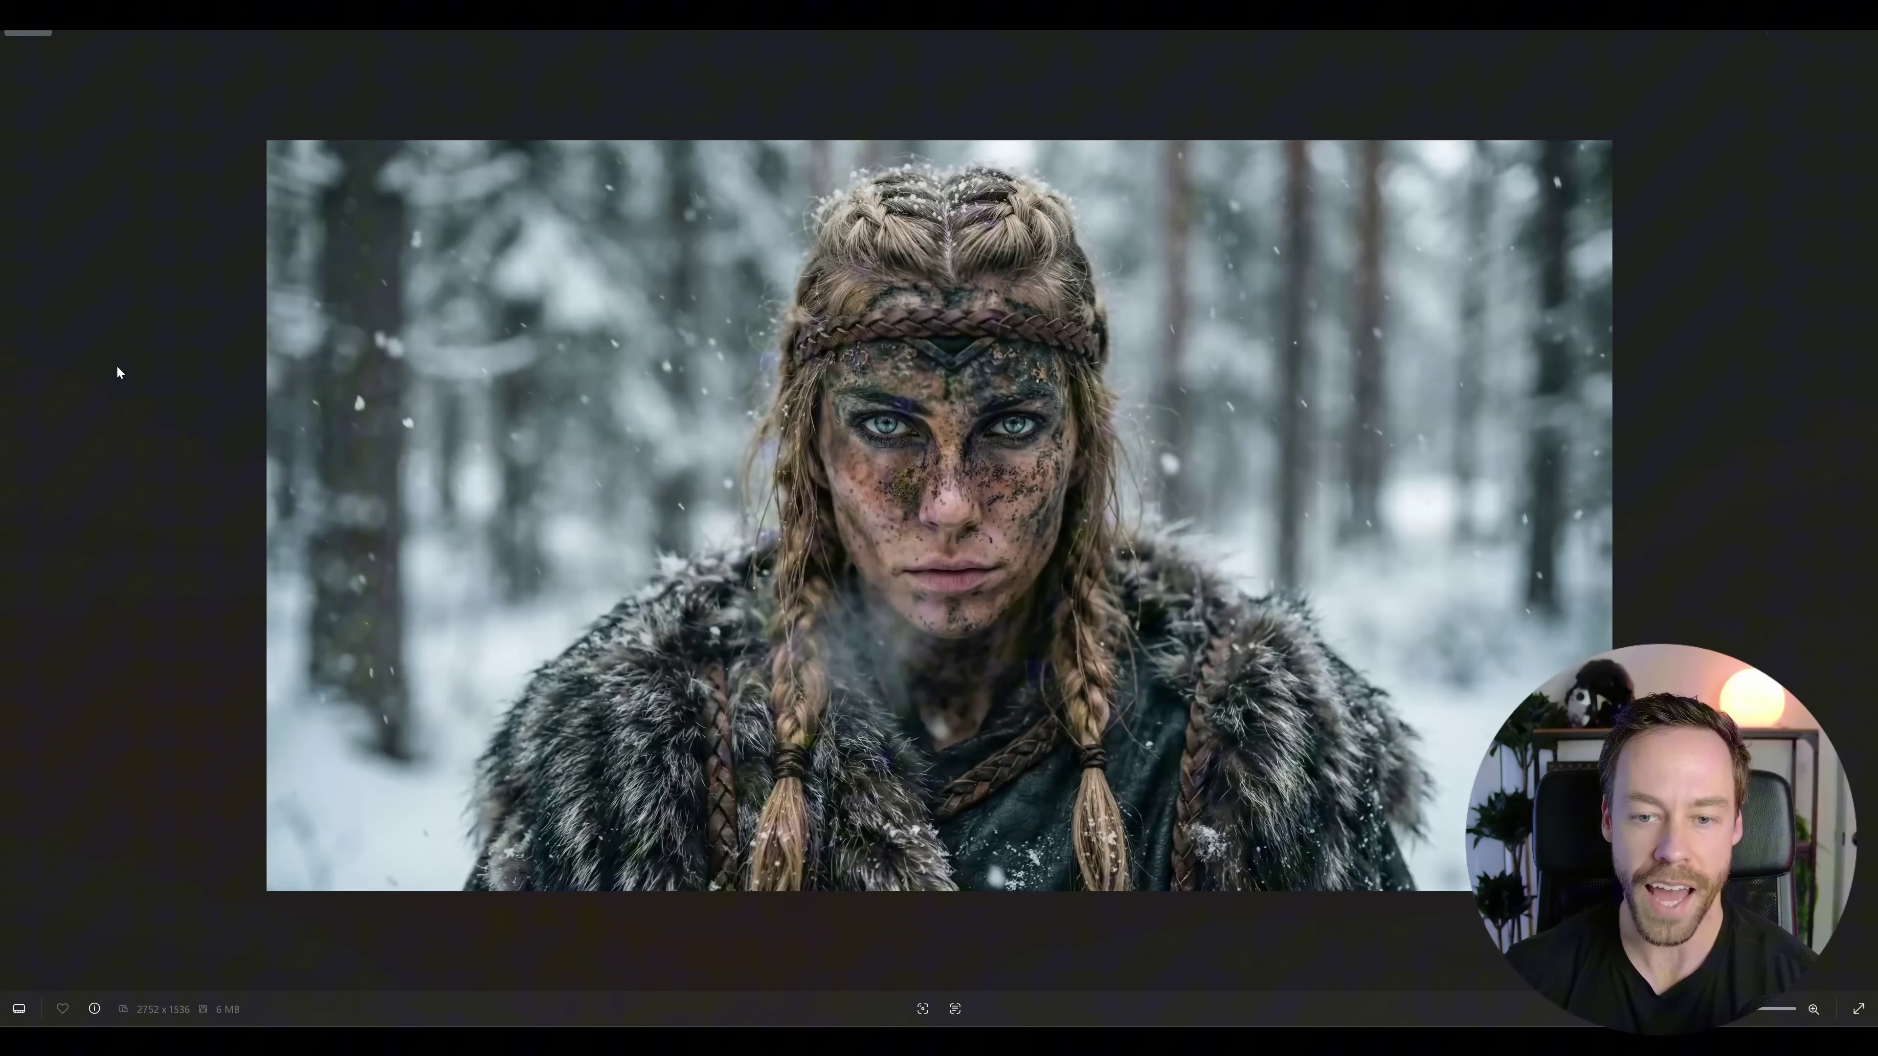
key(Right)
key(Right)
key(Right)
key(Right)
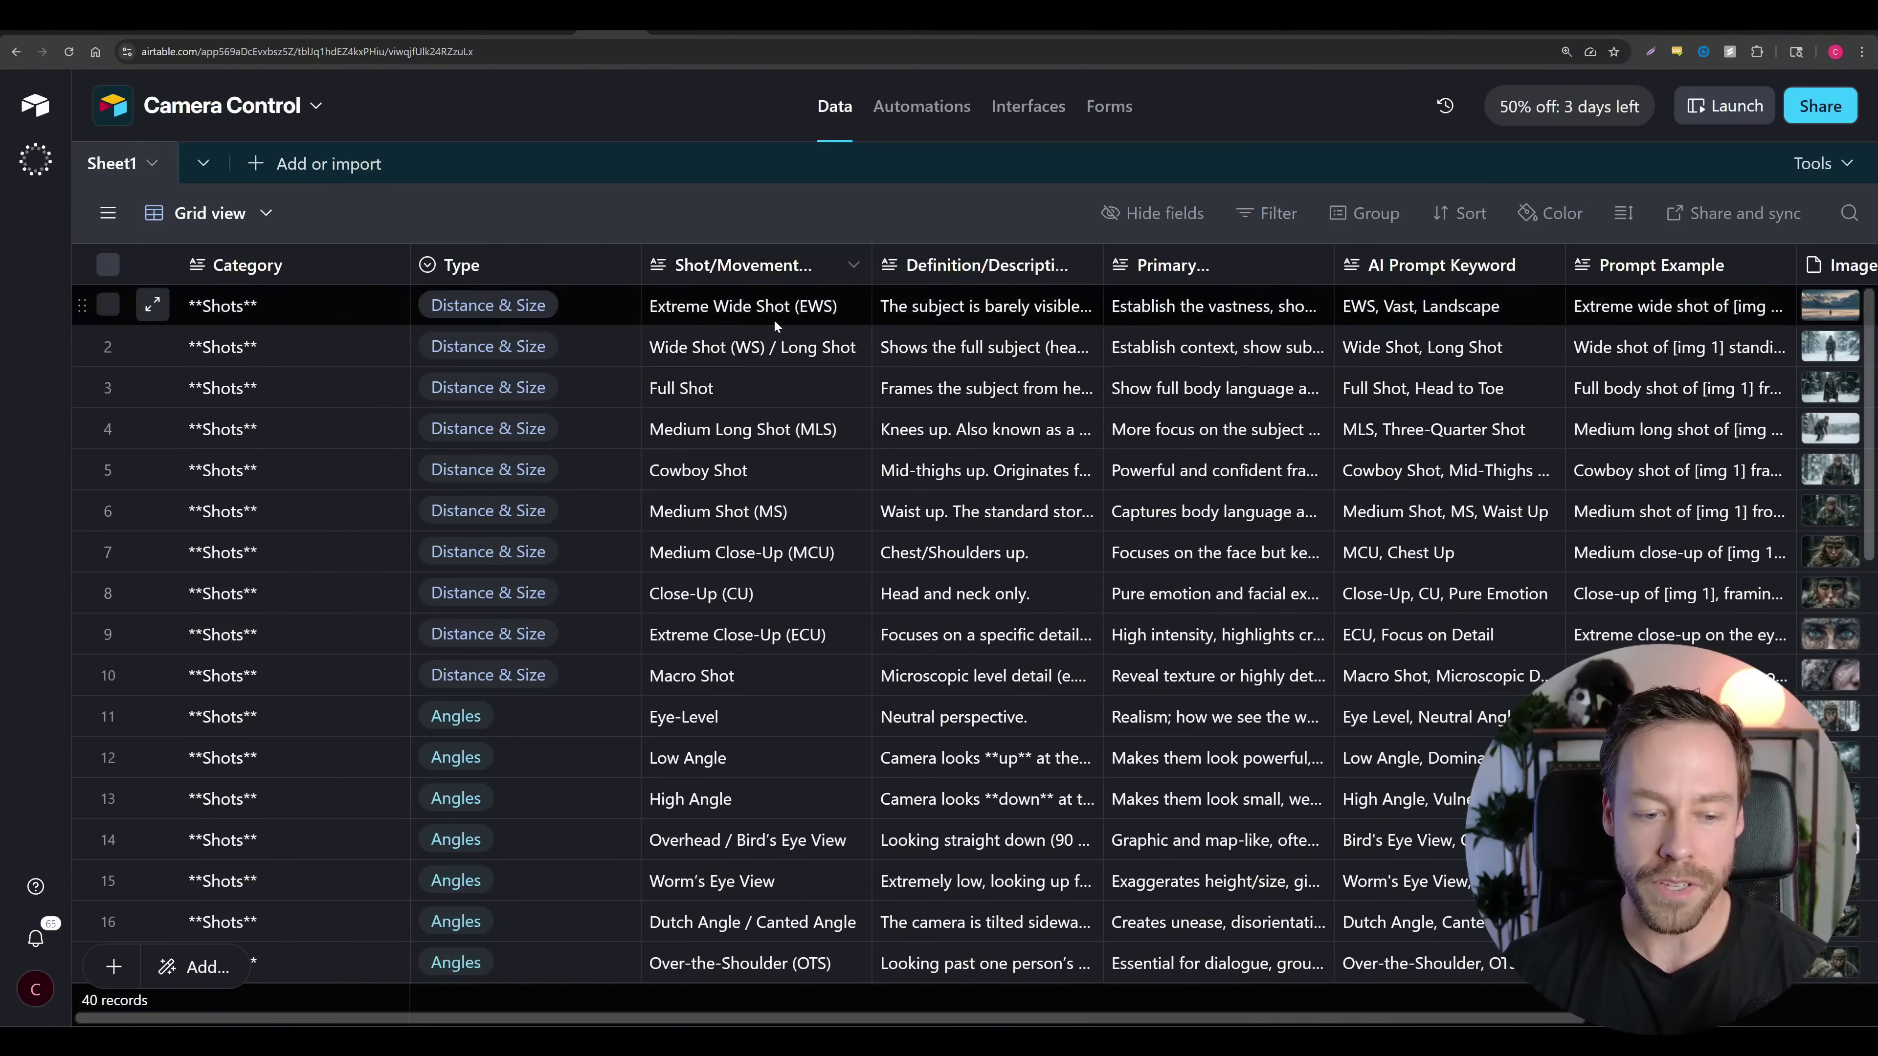
Scroll the Camera Control grid and expand the Medium Shot (MS) prompt example 'Medium shot of [img 1] from the waist up.'
scroll(795, 655, down, 2)
scroll(794, 655, down, 8)
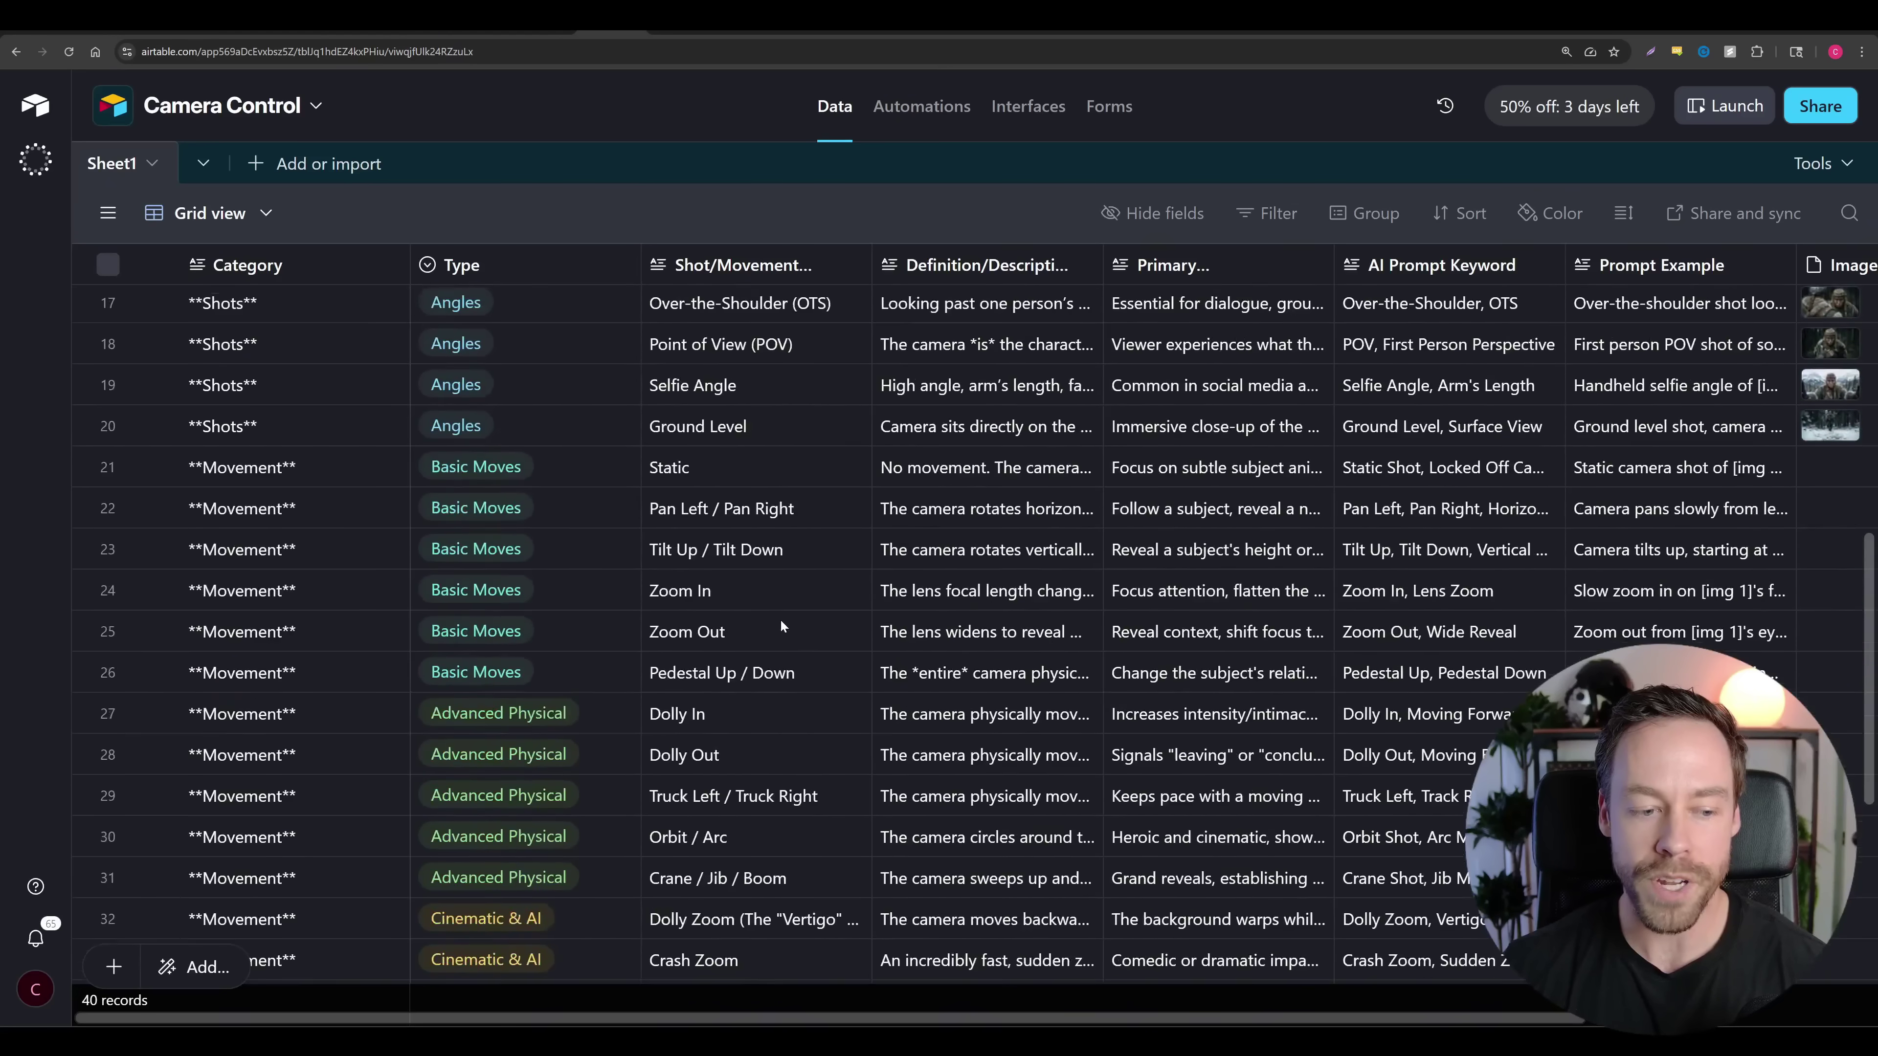
scroll(776, 620, up, 8)
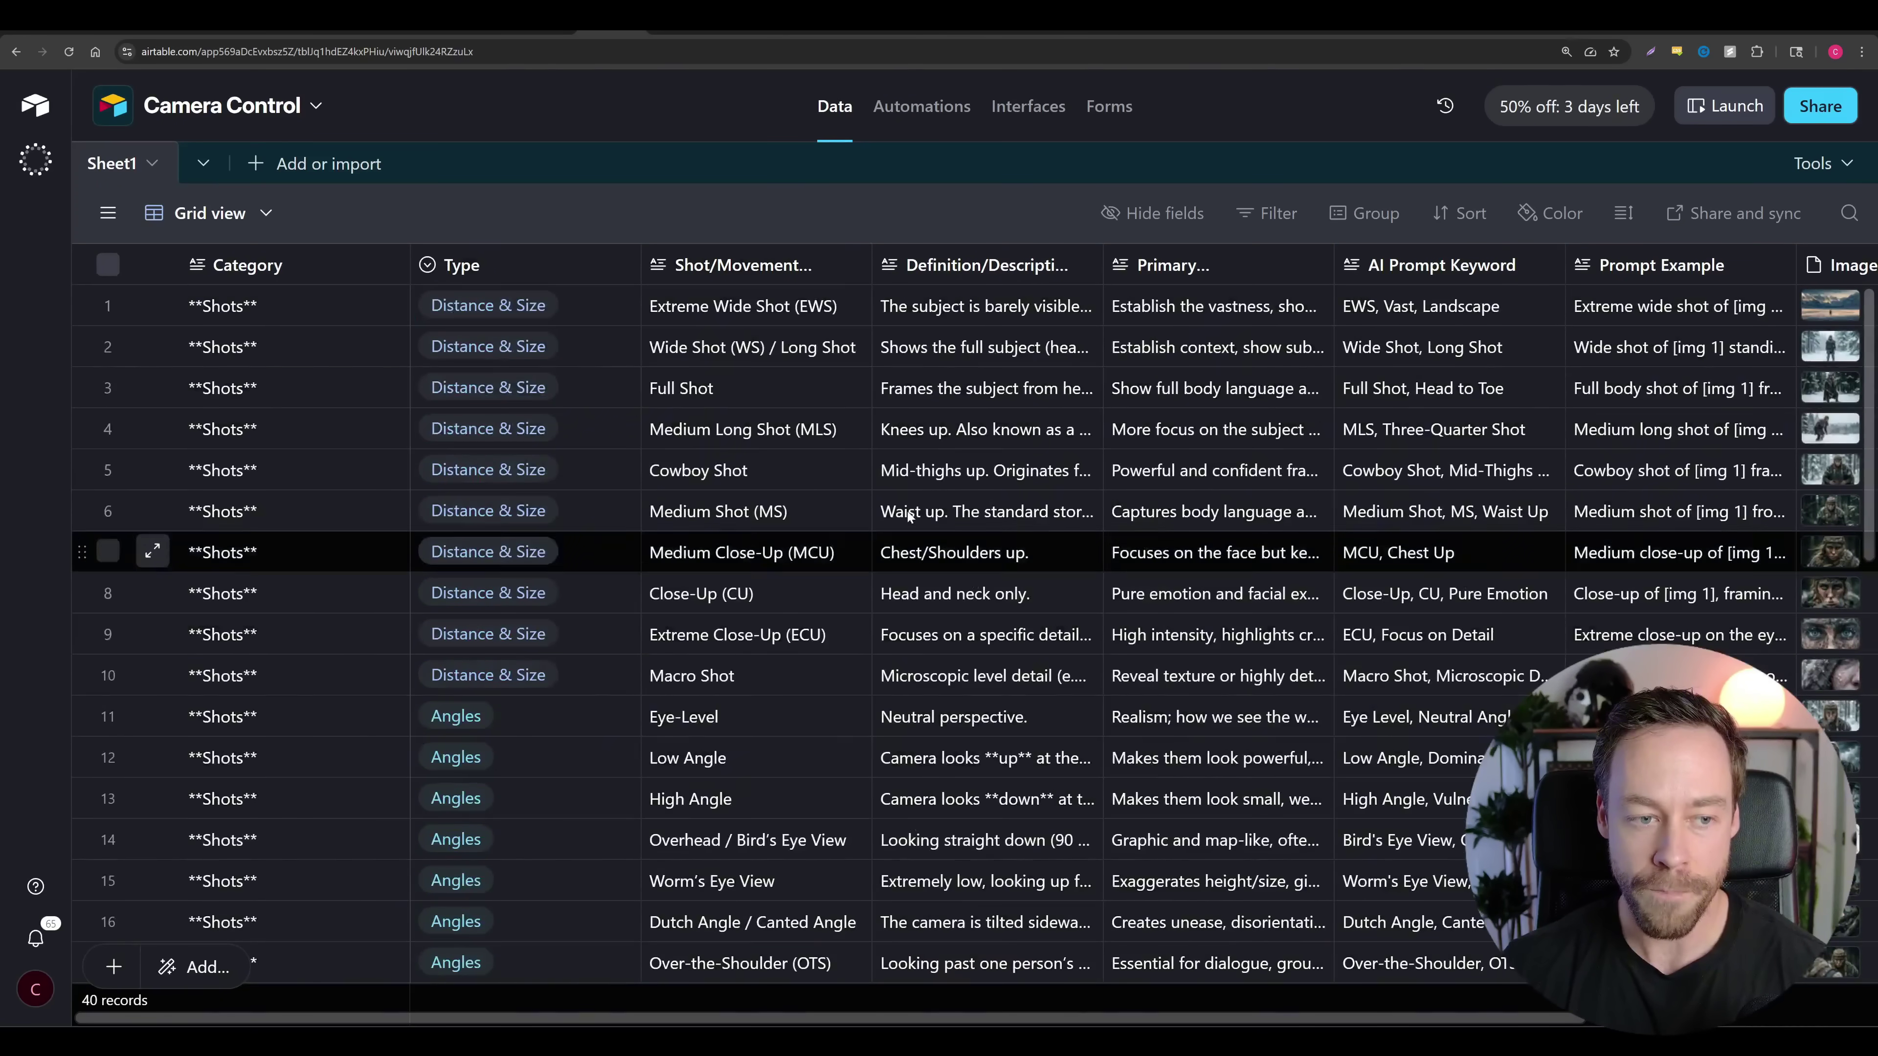
scroll(797, 717, down, 2)
scroll(797, 717, down, 11)
scroll(780, 896, up, 3)
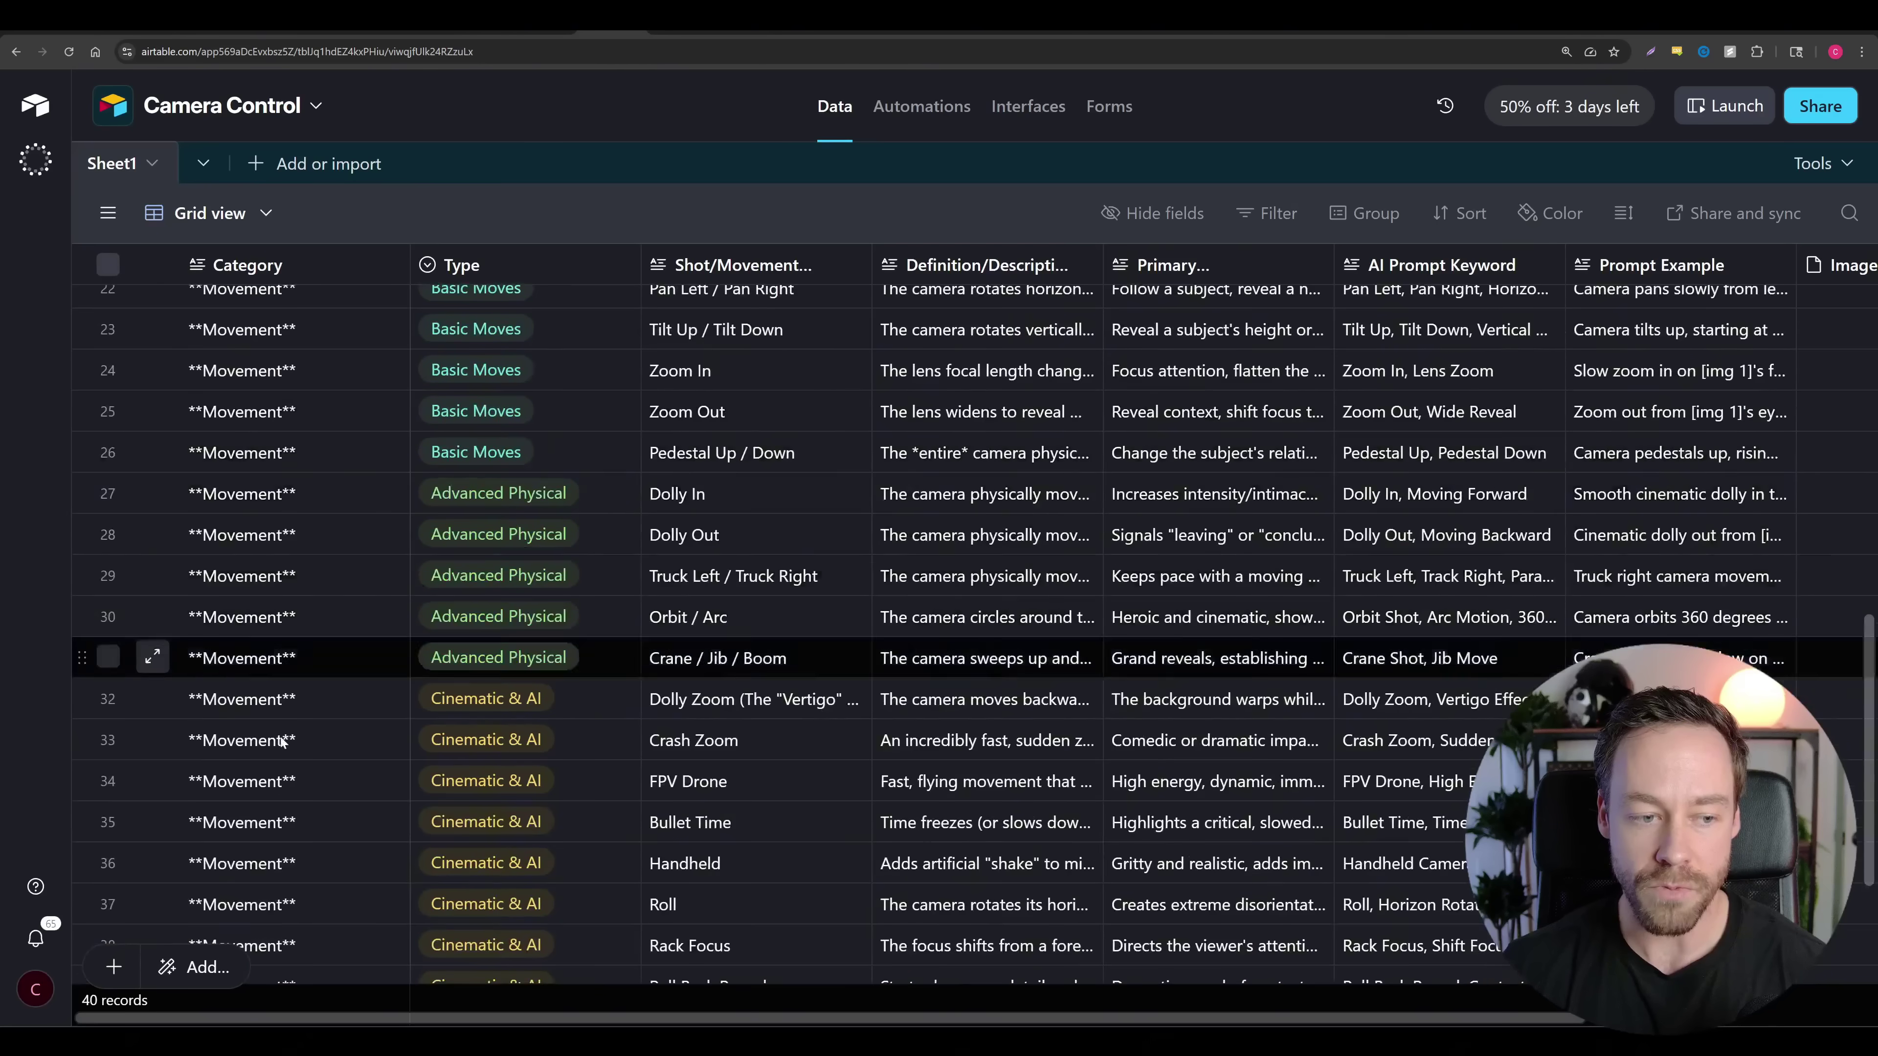
scroll(806, 585, up, 10)
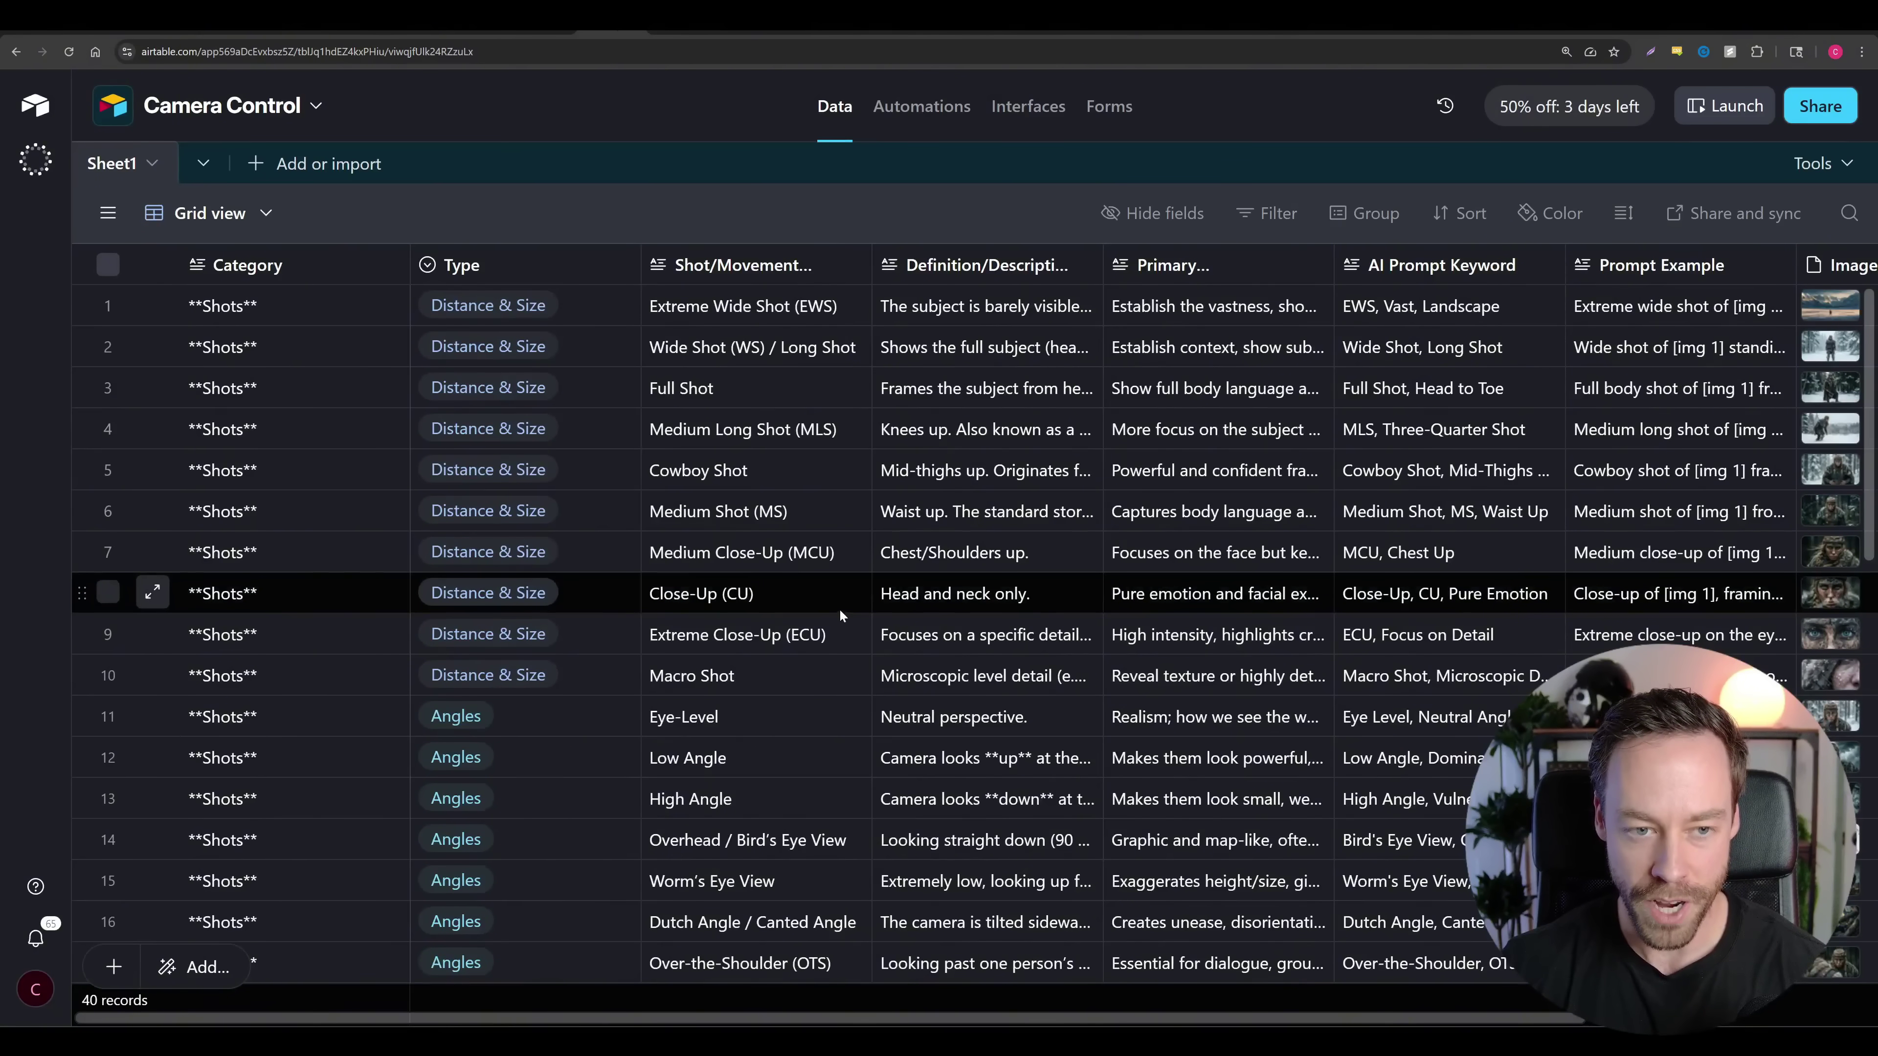
scroll(839, 609, right, 3)
click(1393, 514)
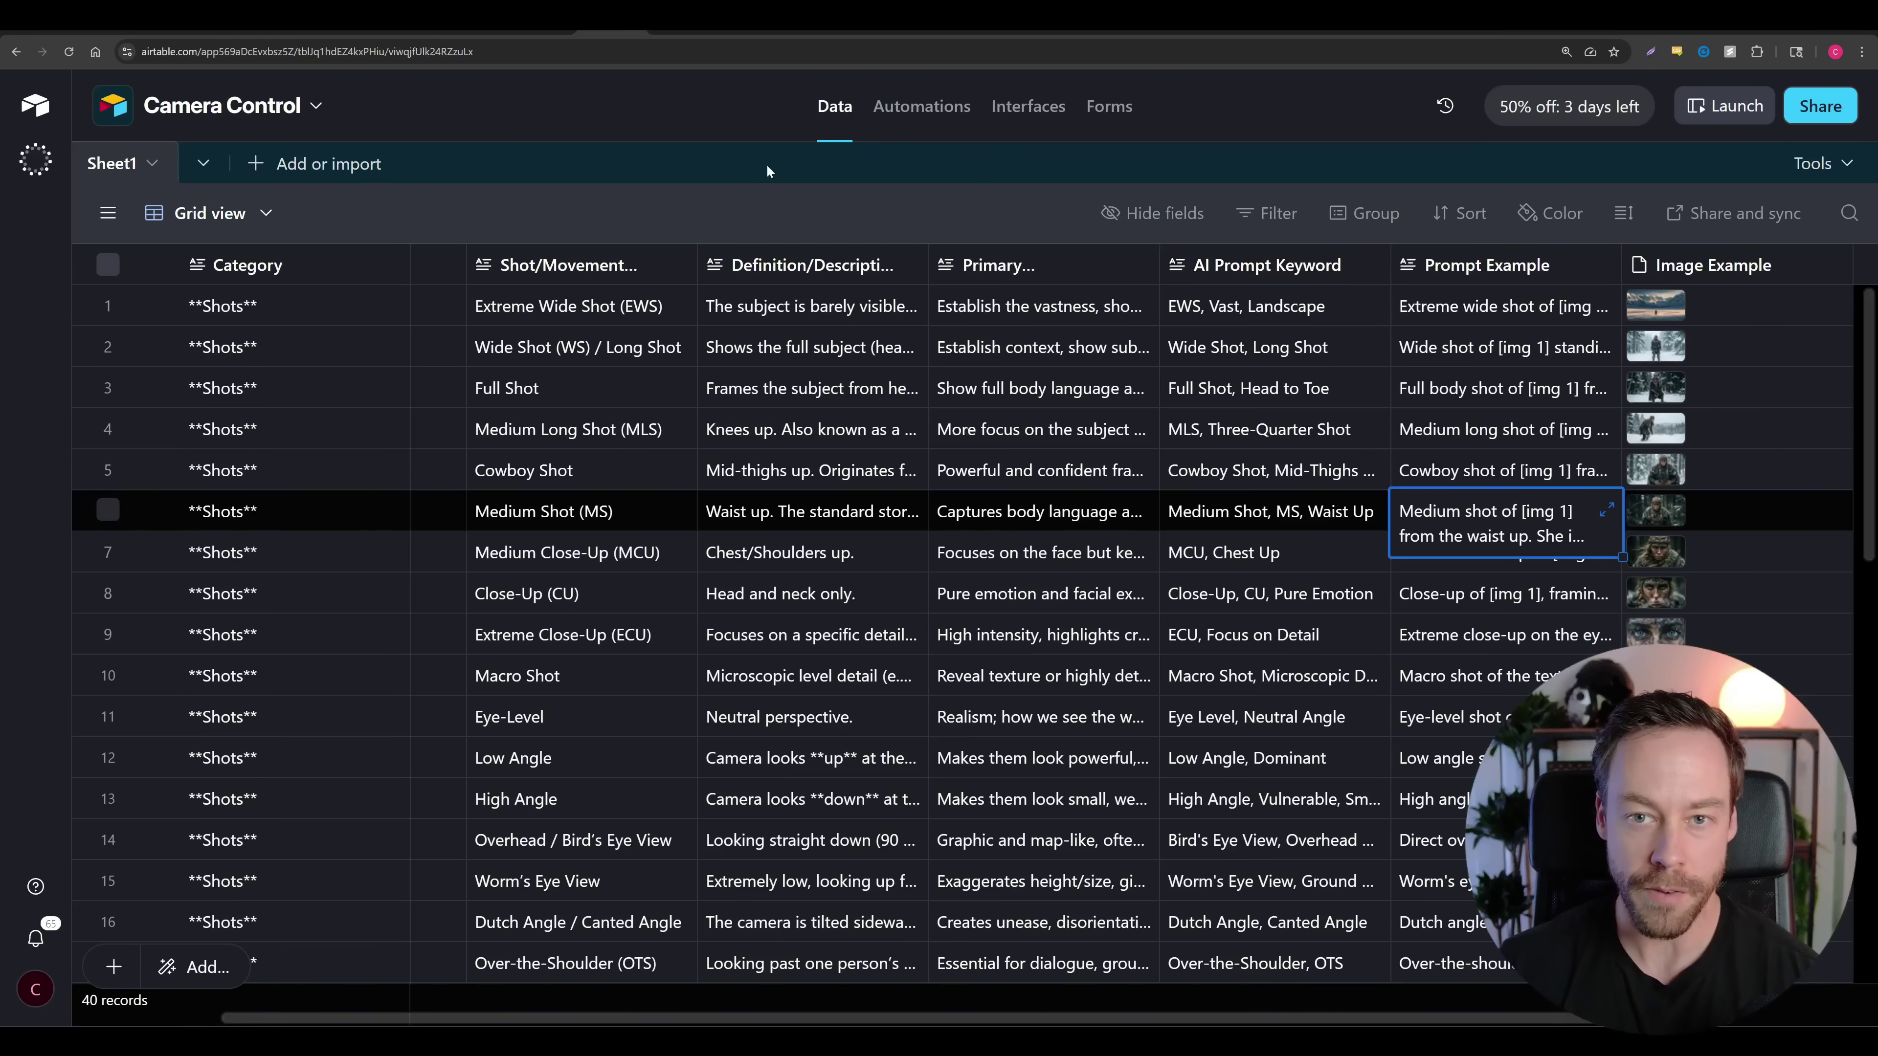
Open the Shot & Image Reference Dashboard interface and scroll through its shot examples
click(1022, 111)
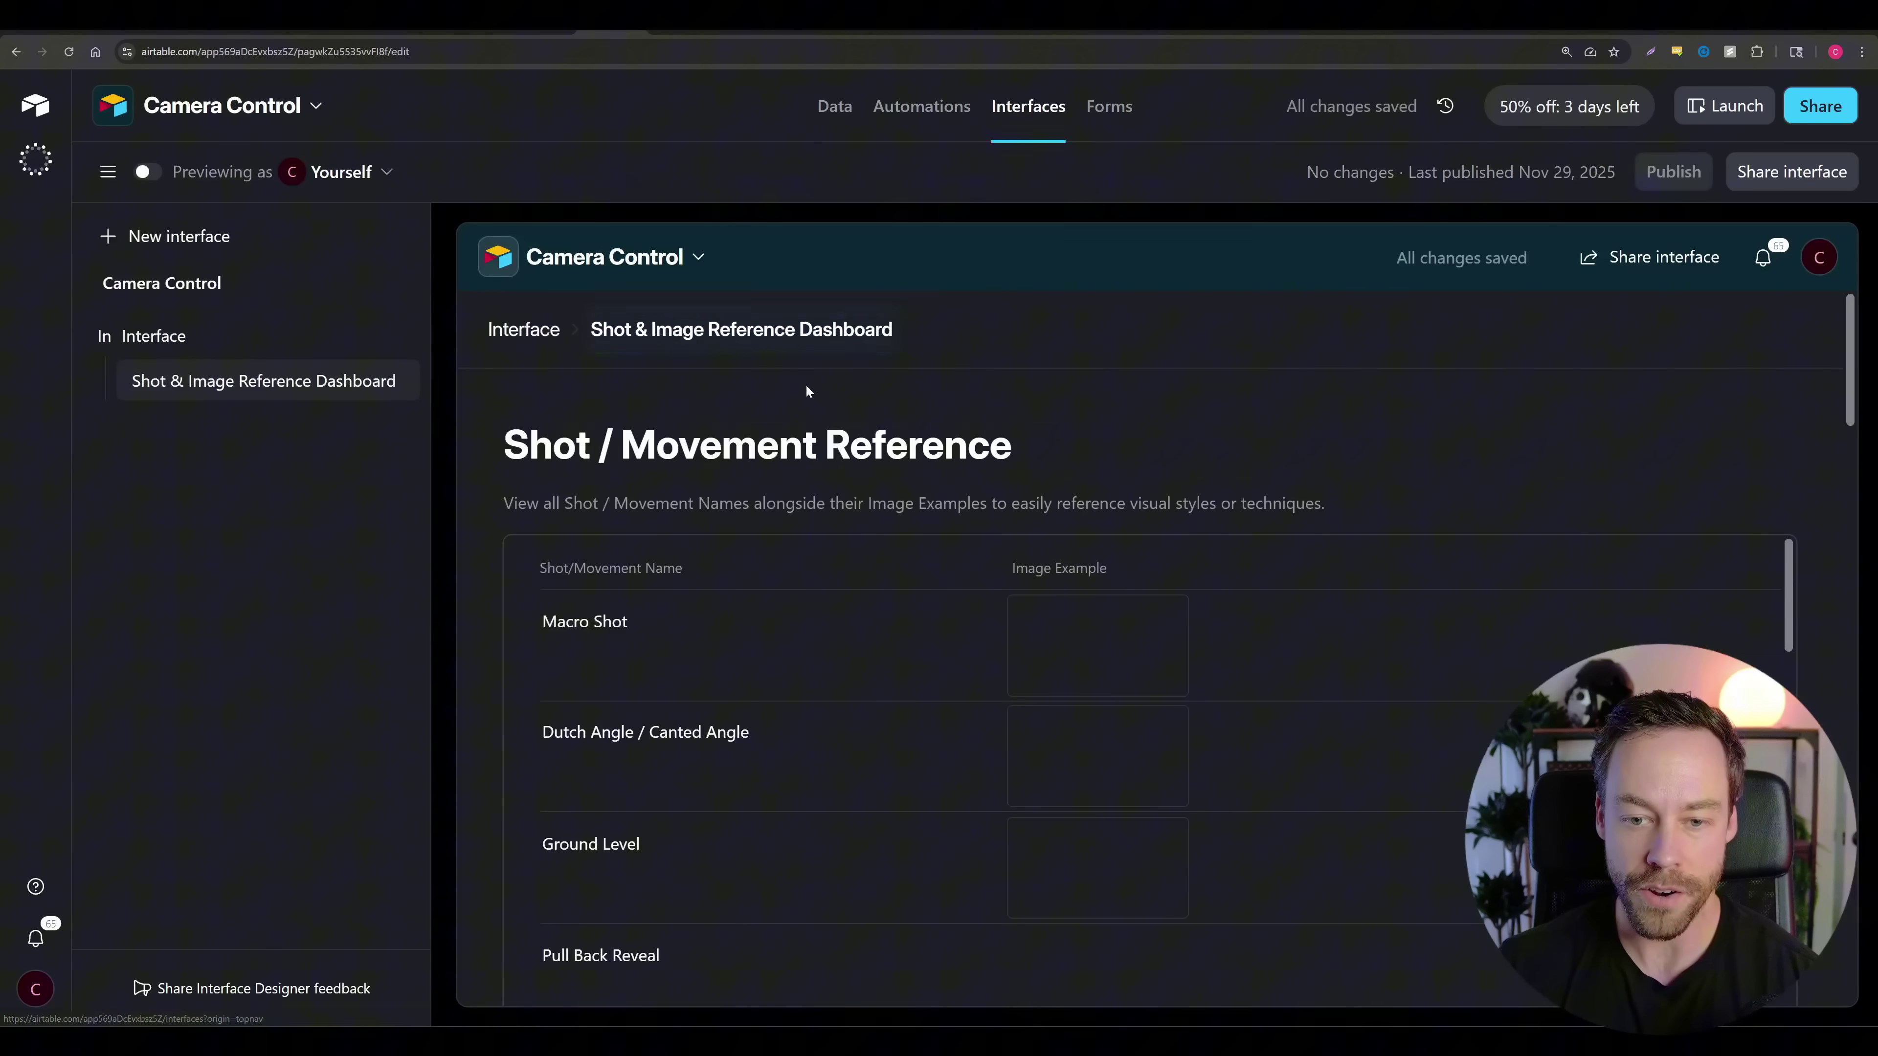
scroll(817, 737, down, 2)
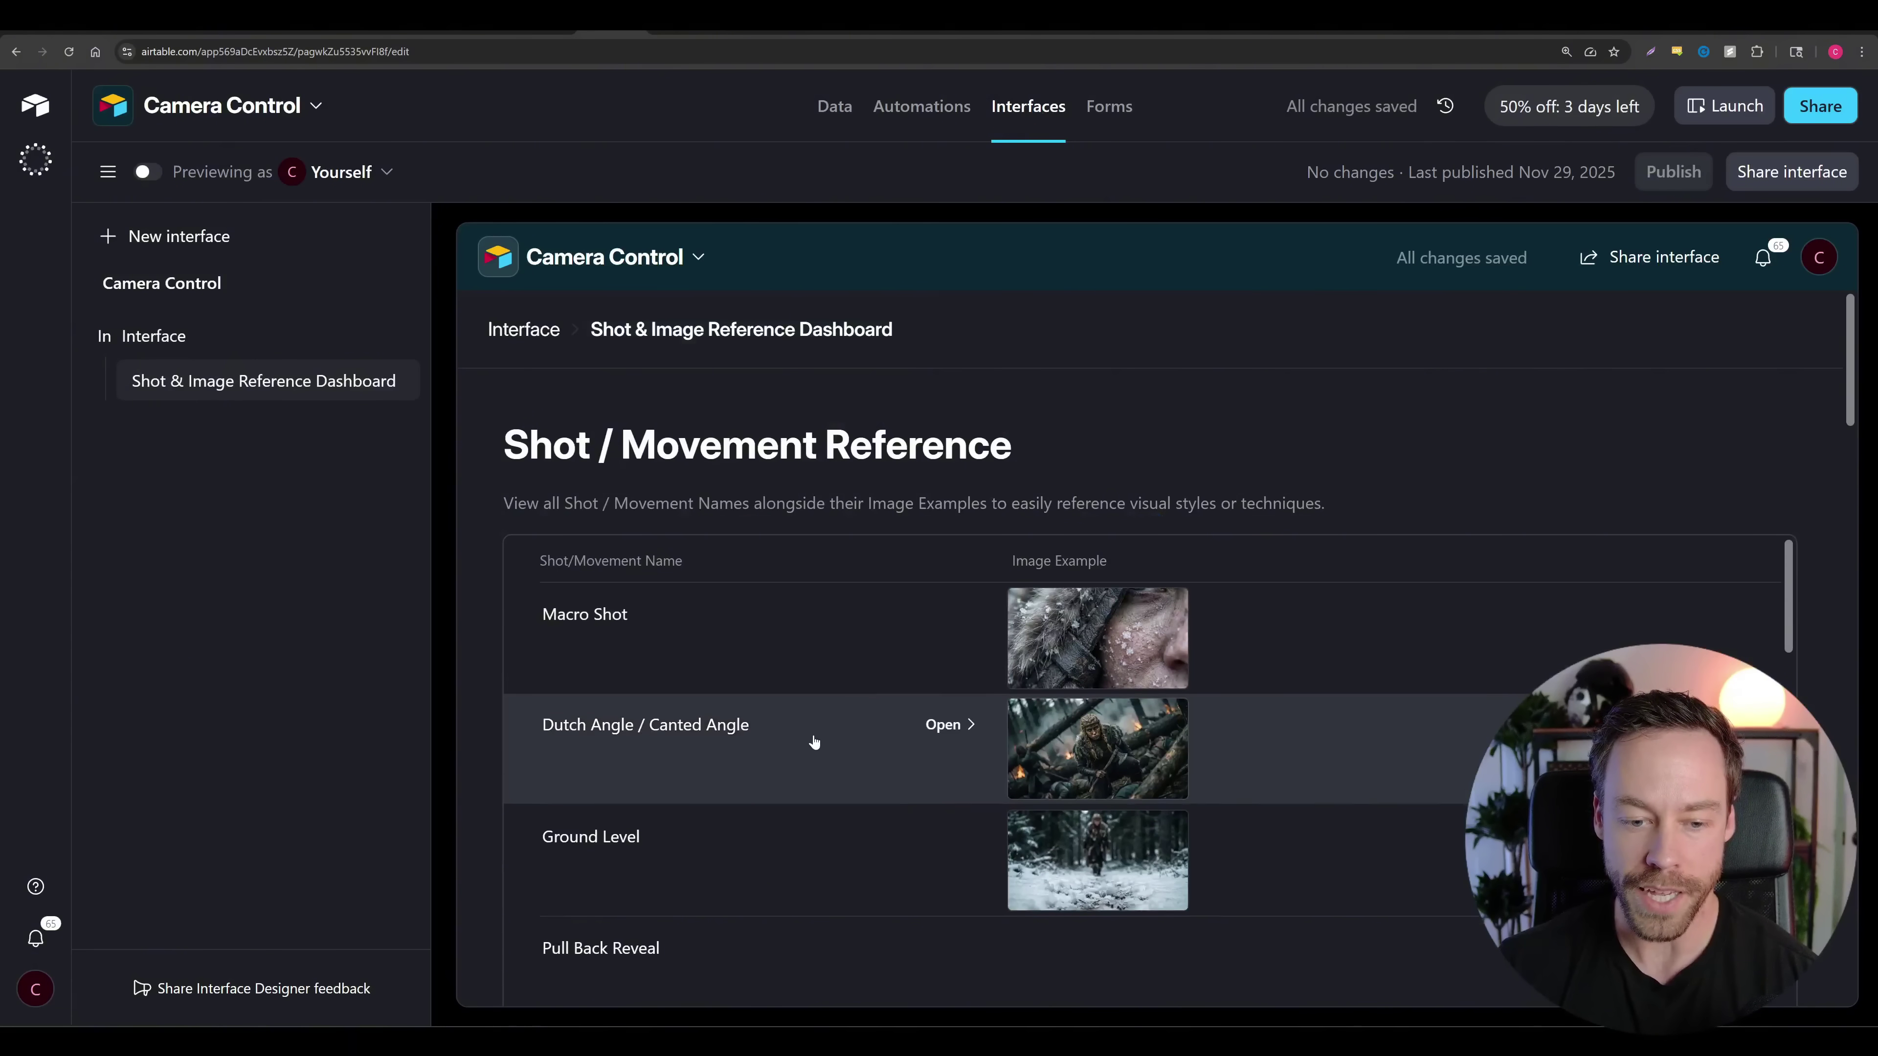
scroll(810, 740, up, 2)
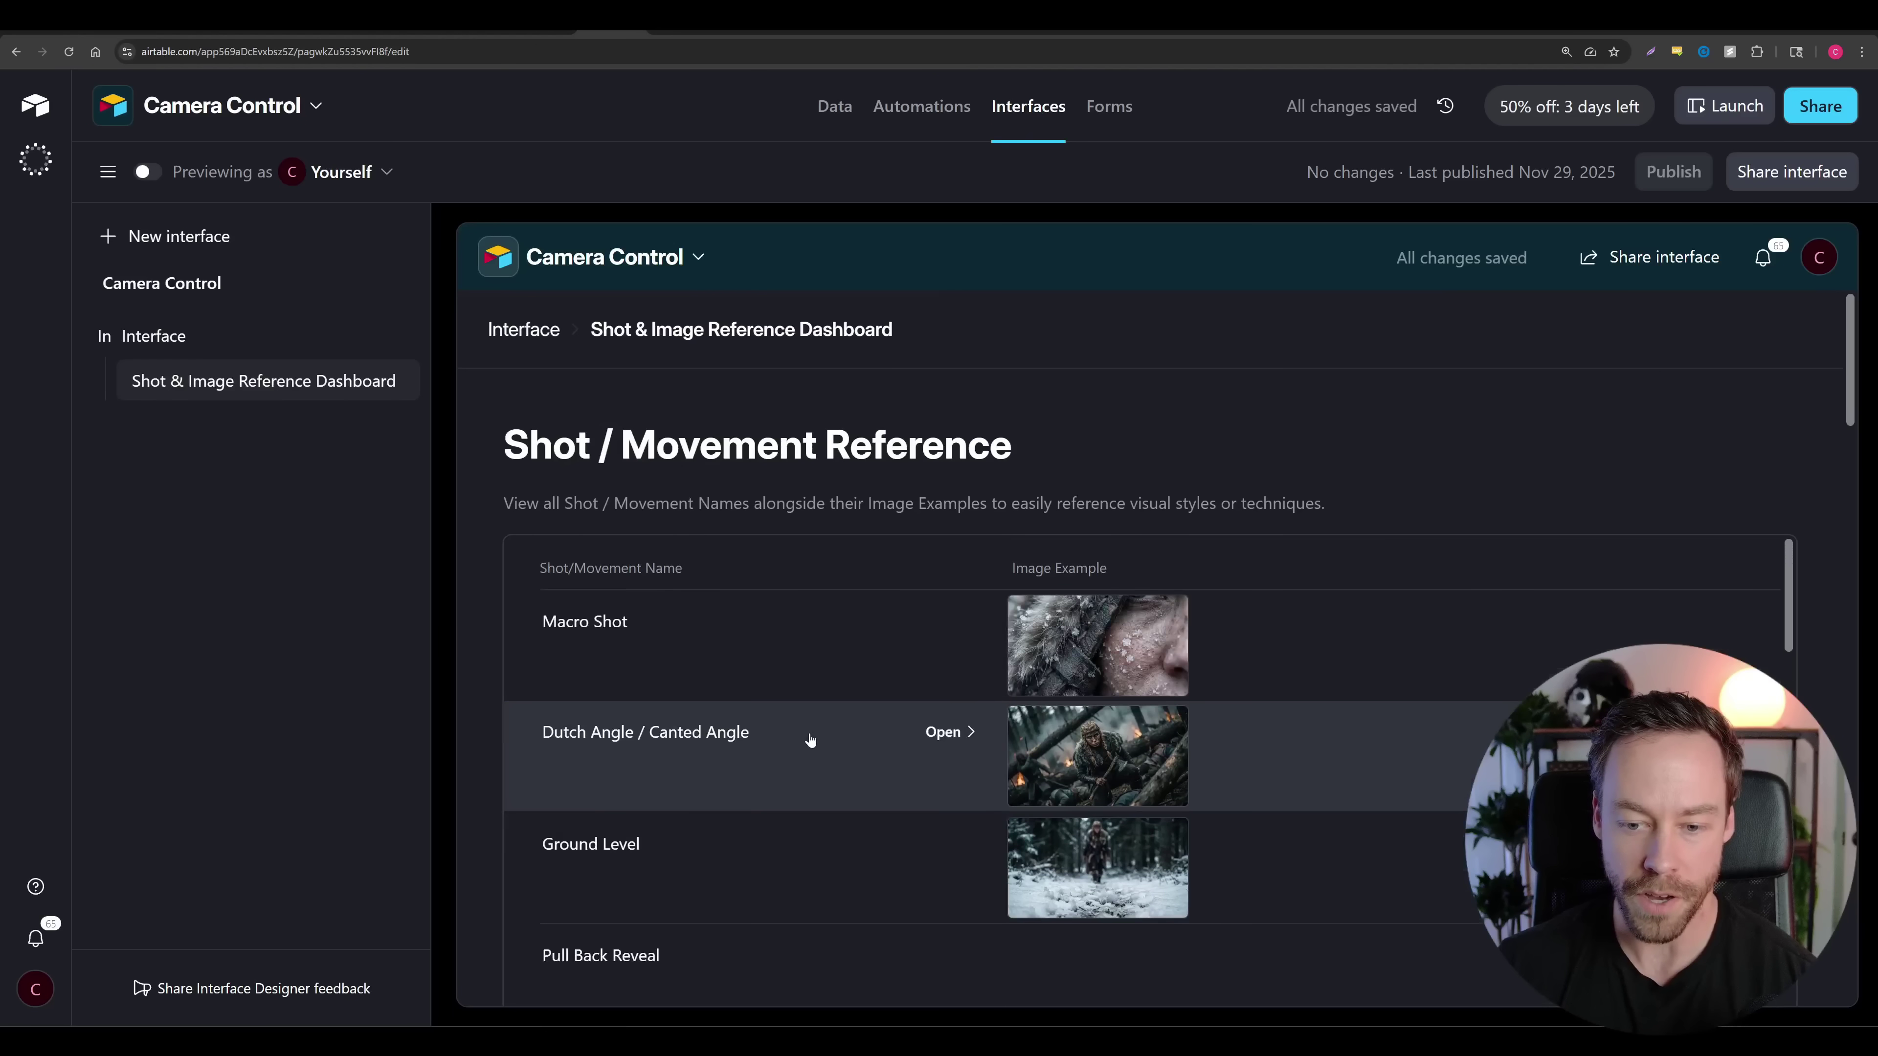
Enlarge the Dutch Angle example image, close it, then enlarge the Macro Shot example
click(1055, 756)
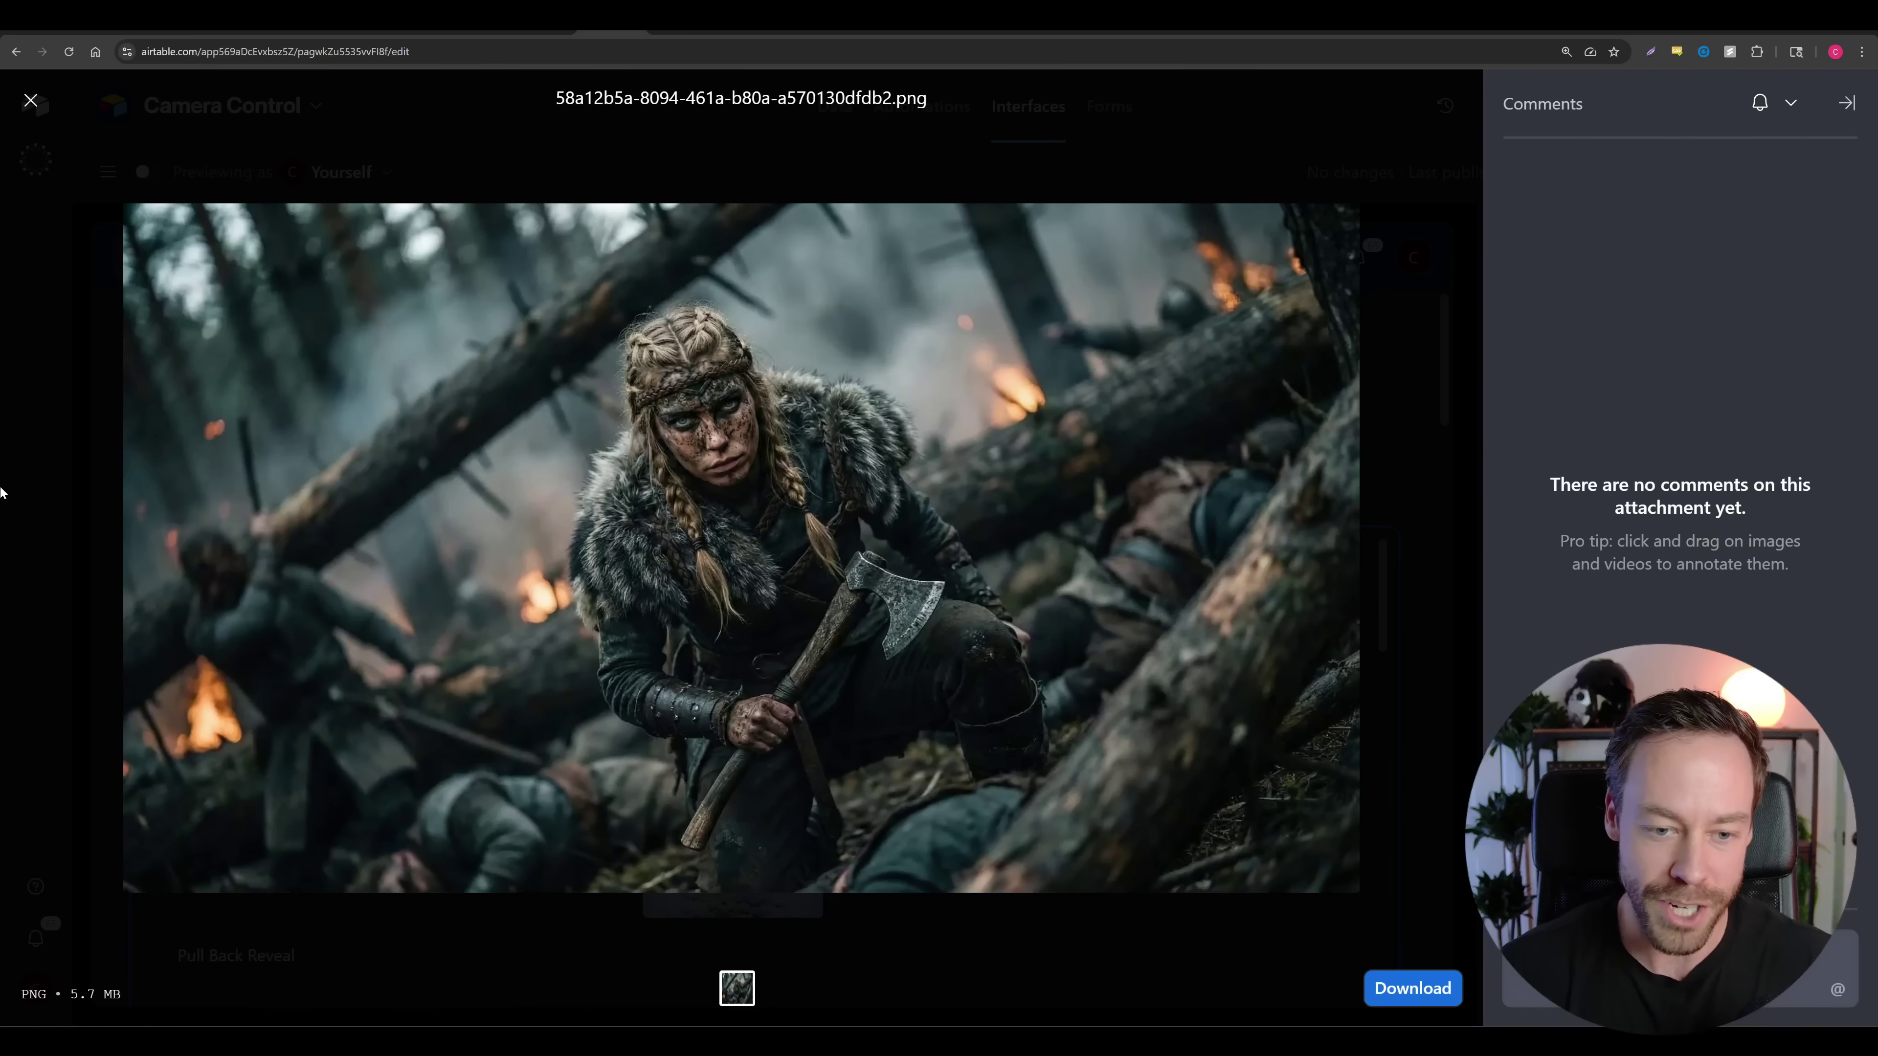
key(Escape)
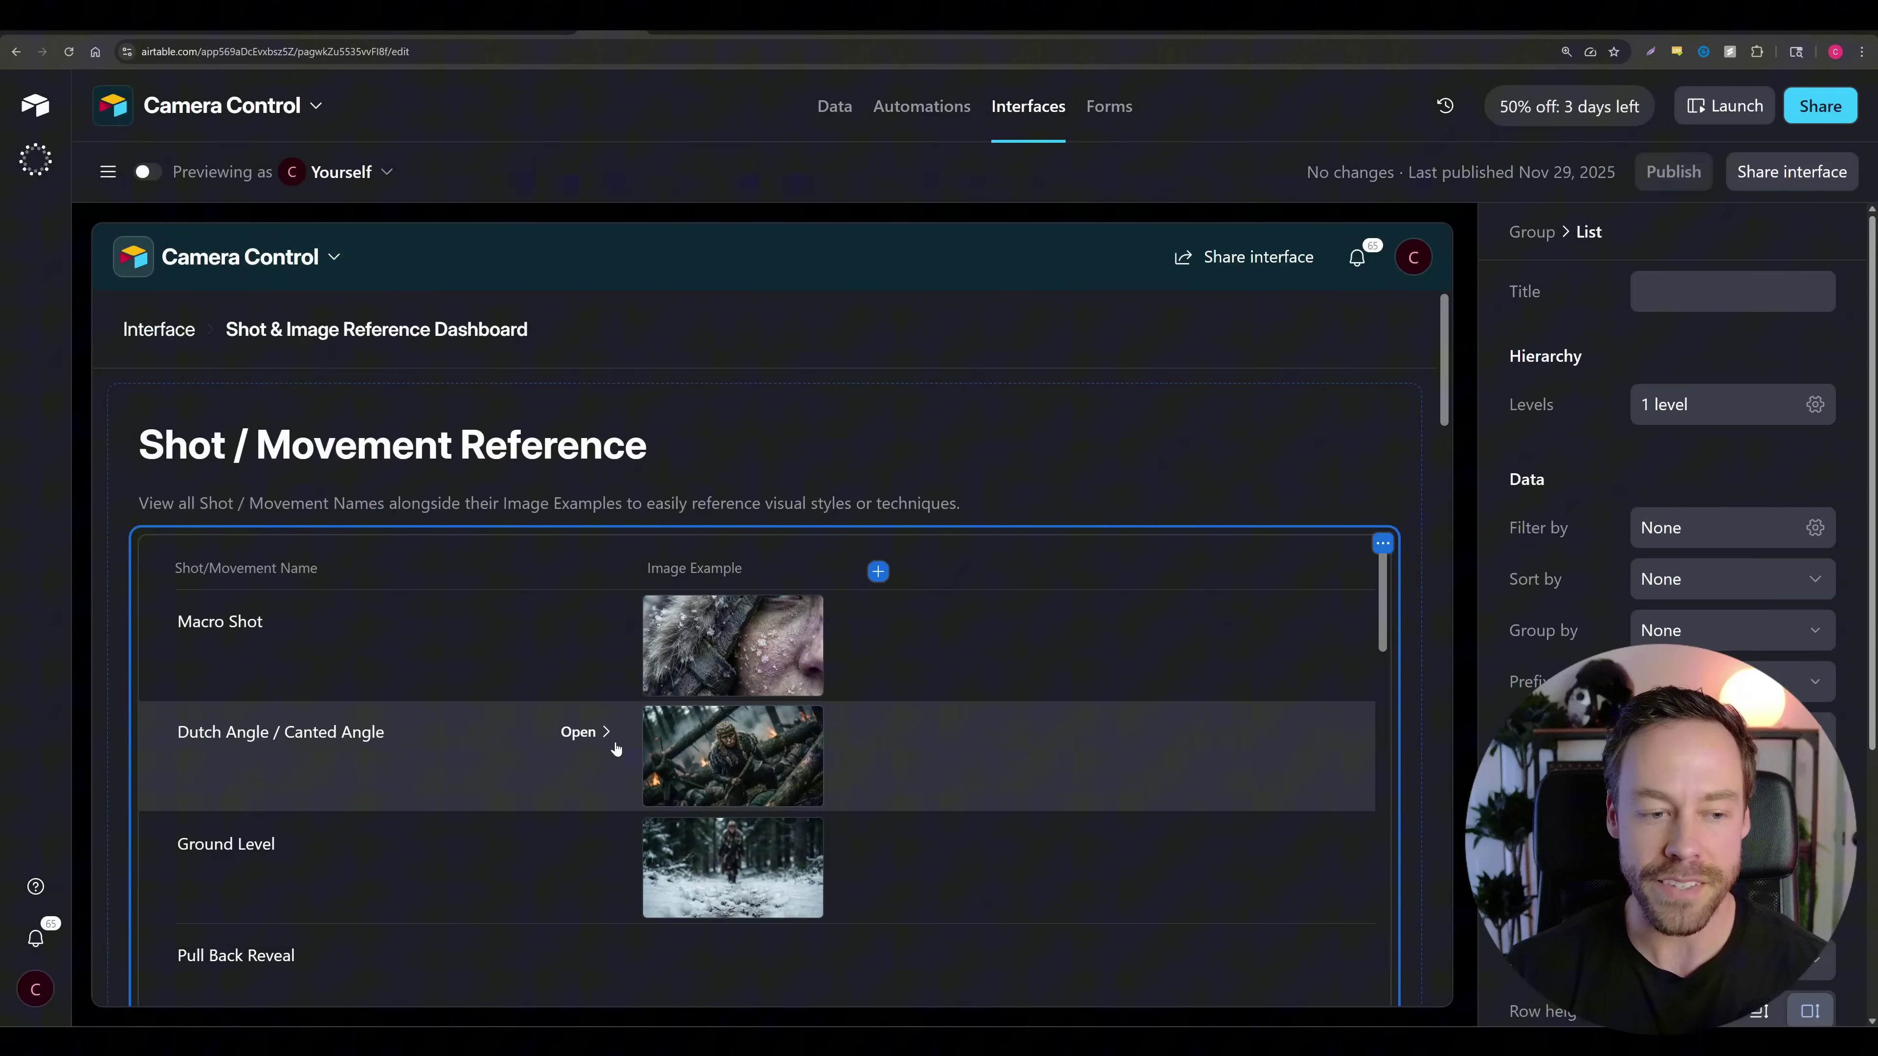
click(655, 651)
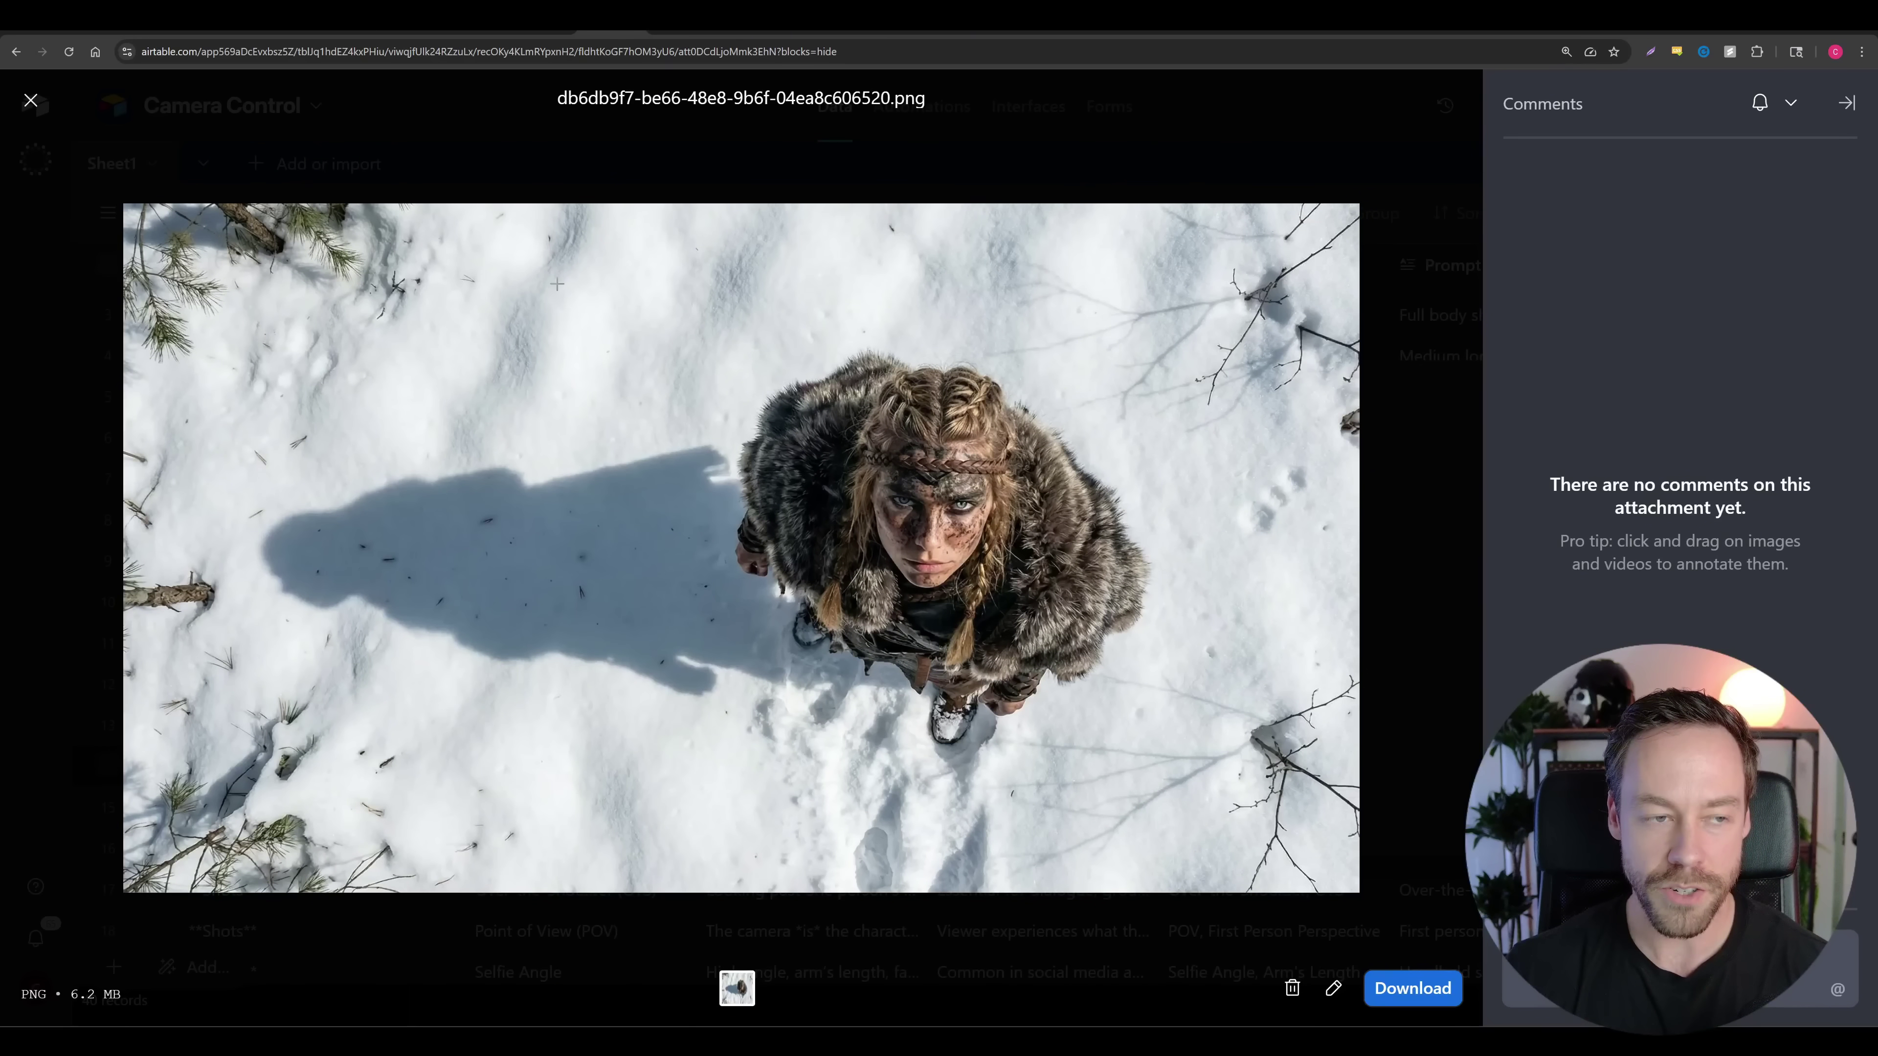
Copy row 14's Overhead / Bird's Eye View prompt example and return to the Higgsfield generator
click(30, 101)
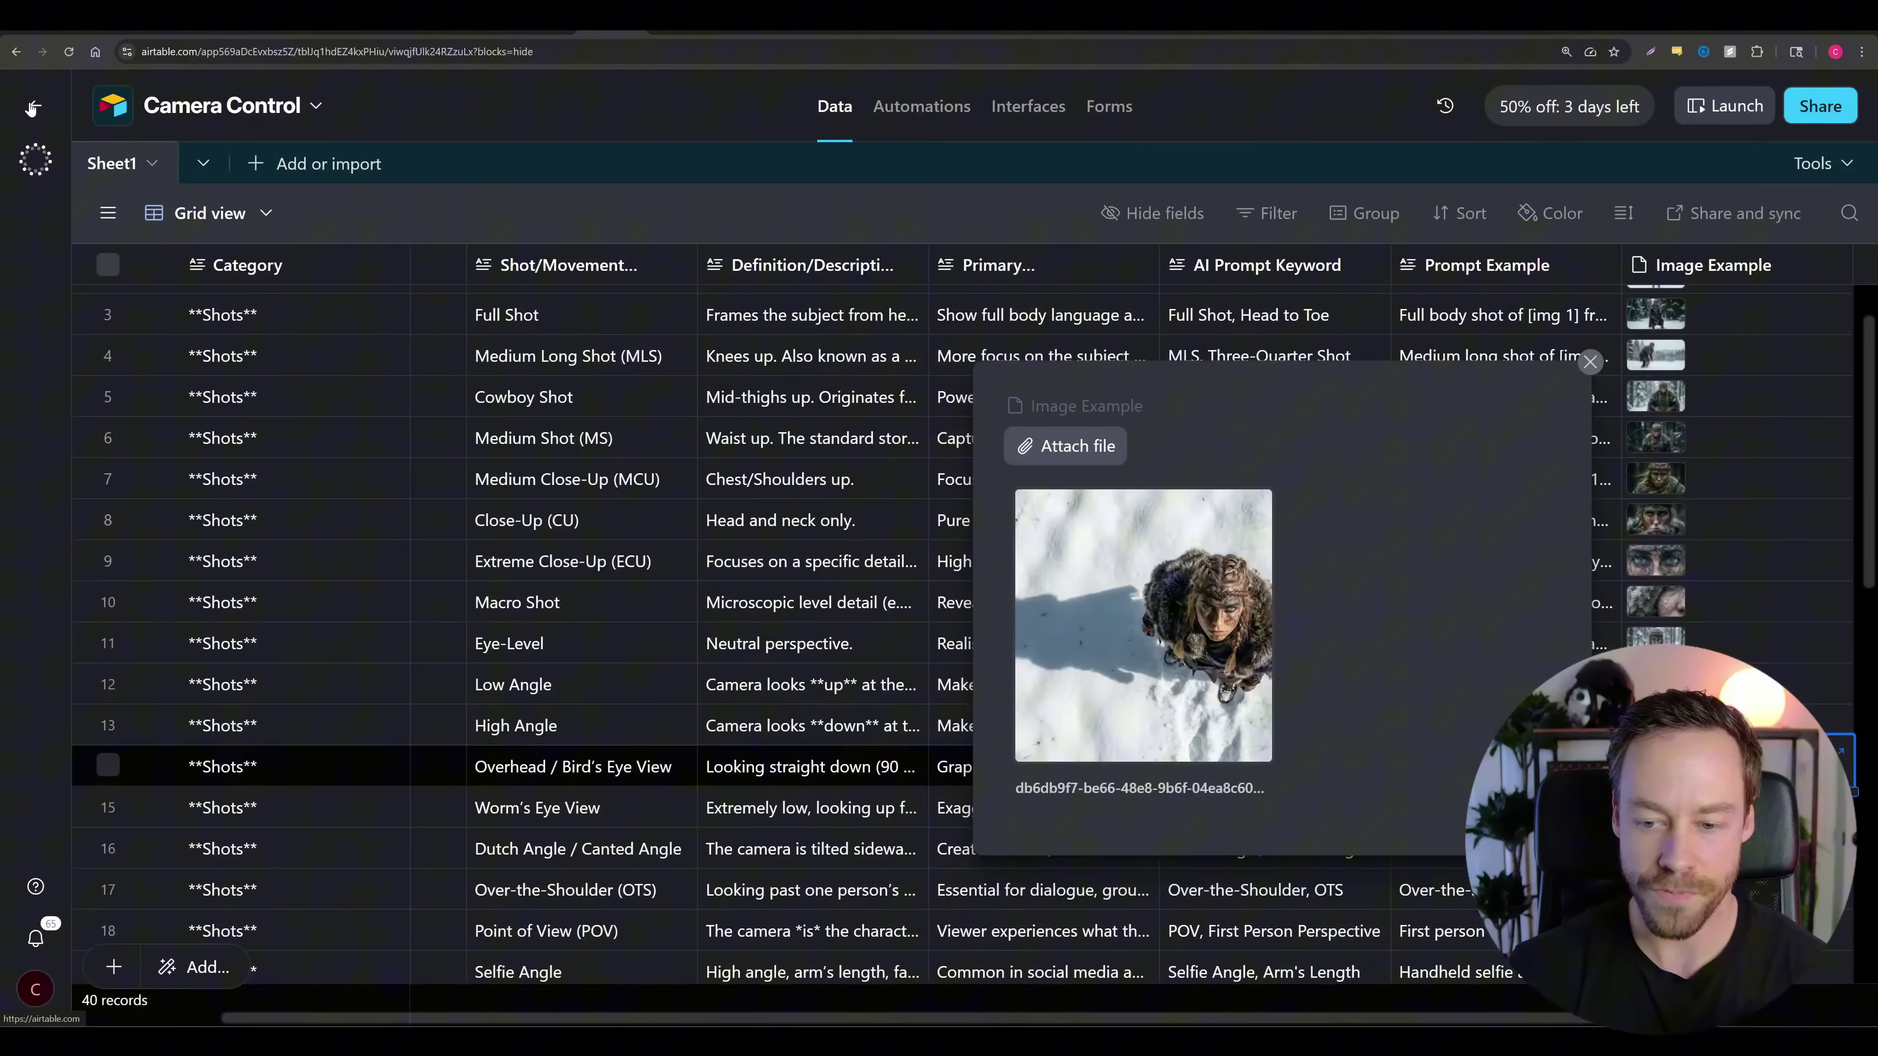
click(577, 688)
drag(459, 766, 629, 771)
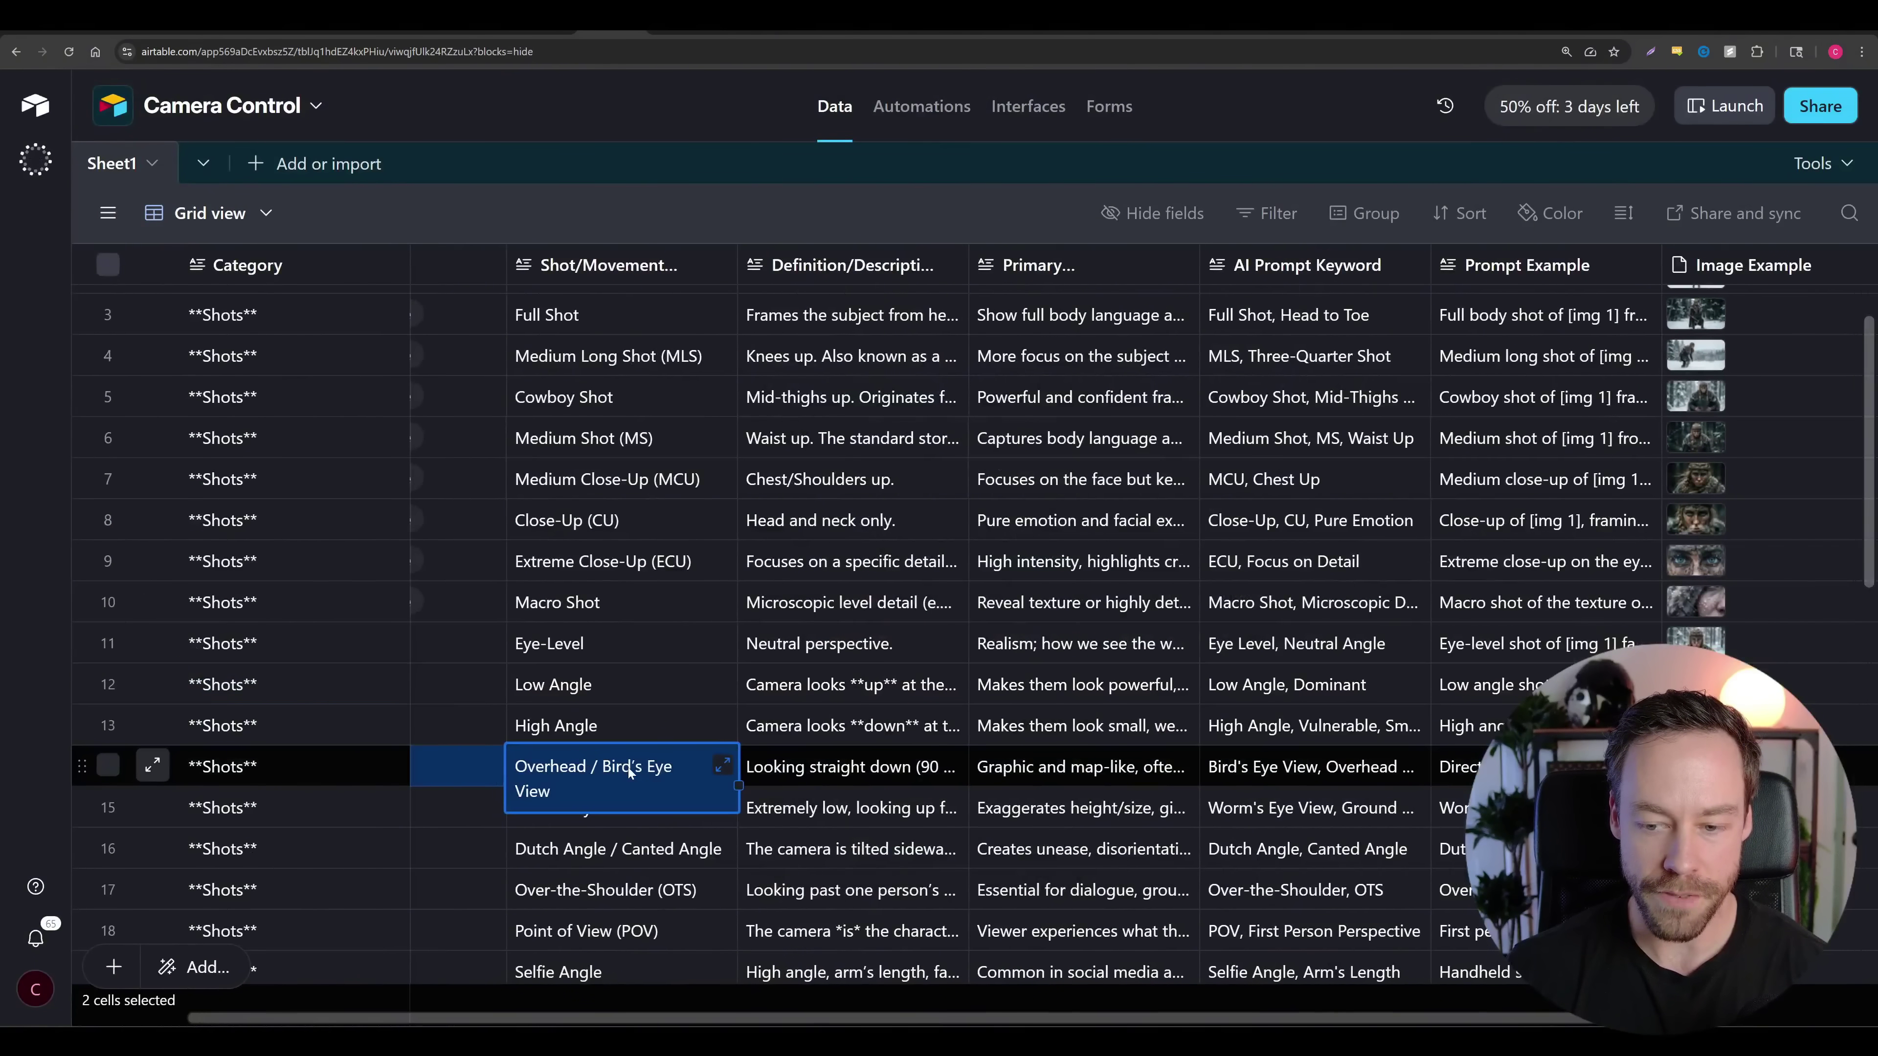
click(1446, 778)
key(Return)
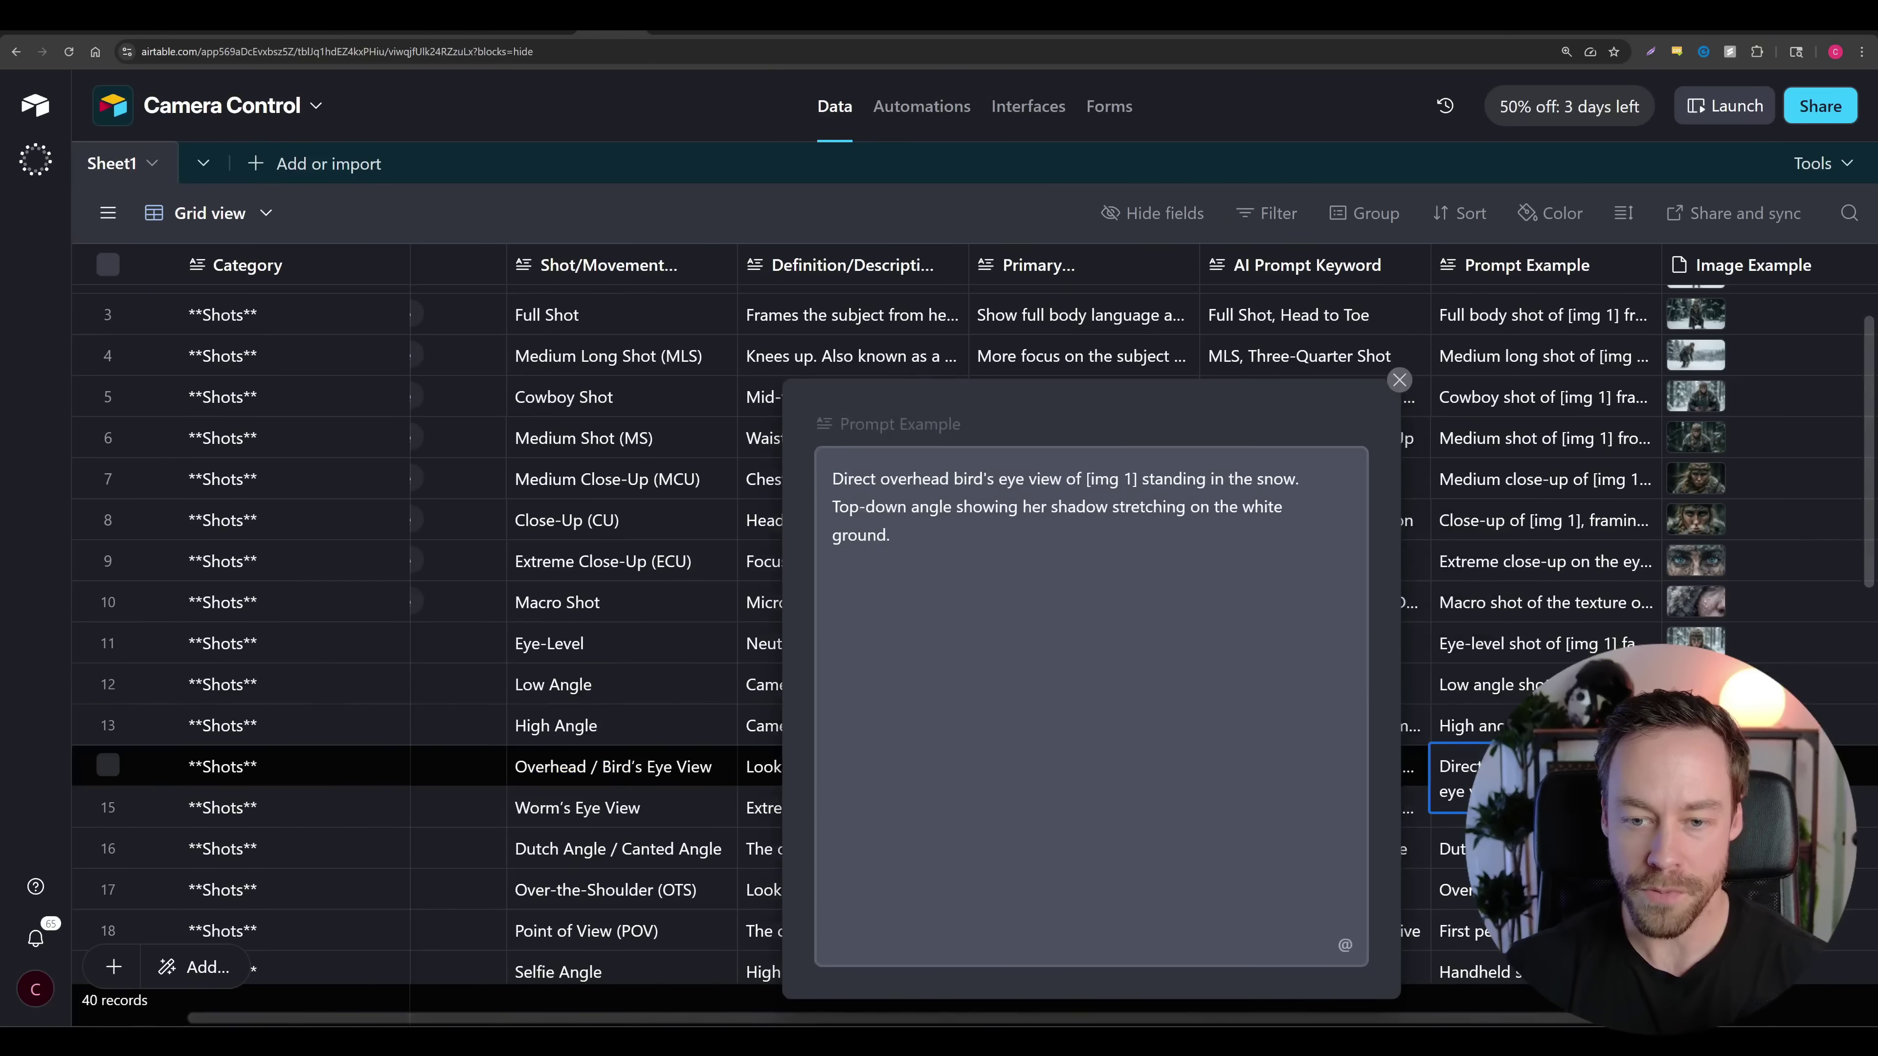
key(ctrl+a)
key(ctrl+c)
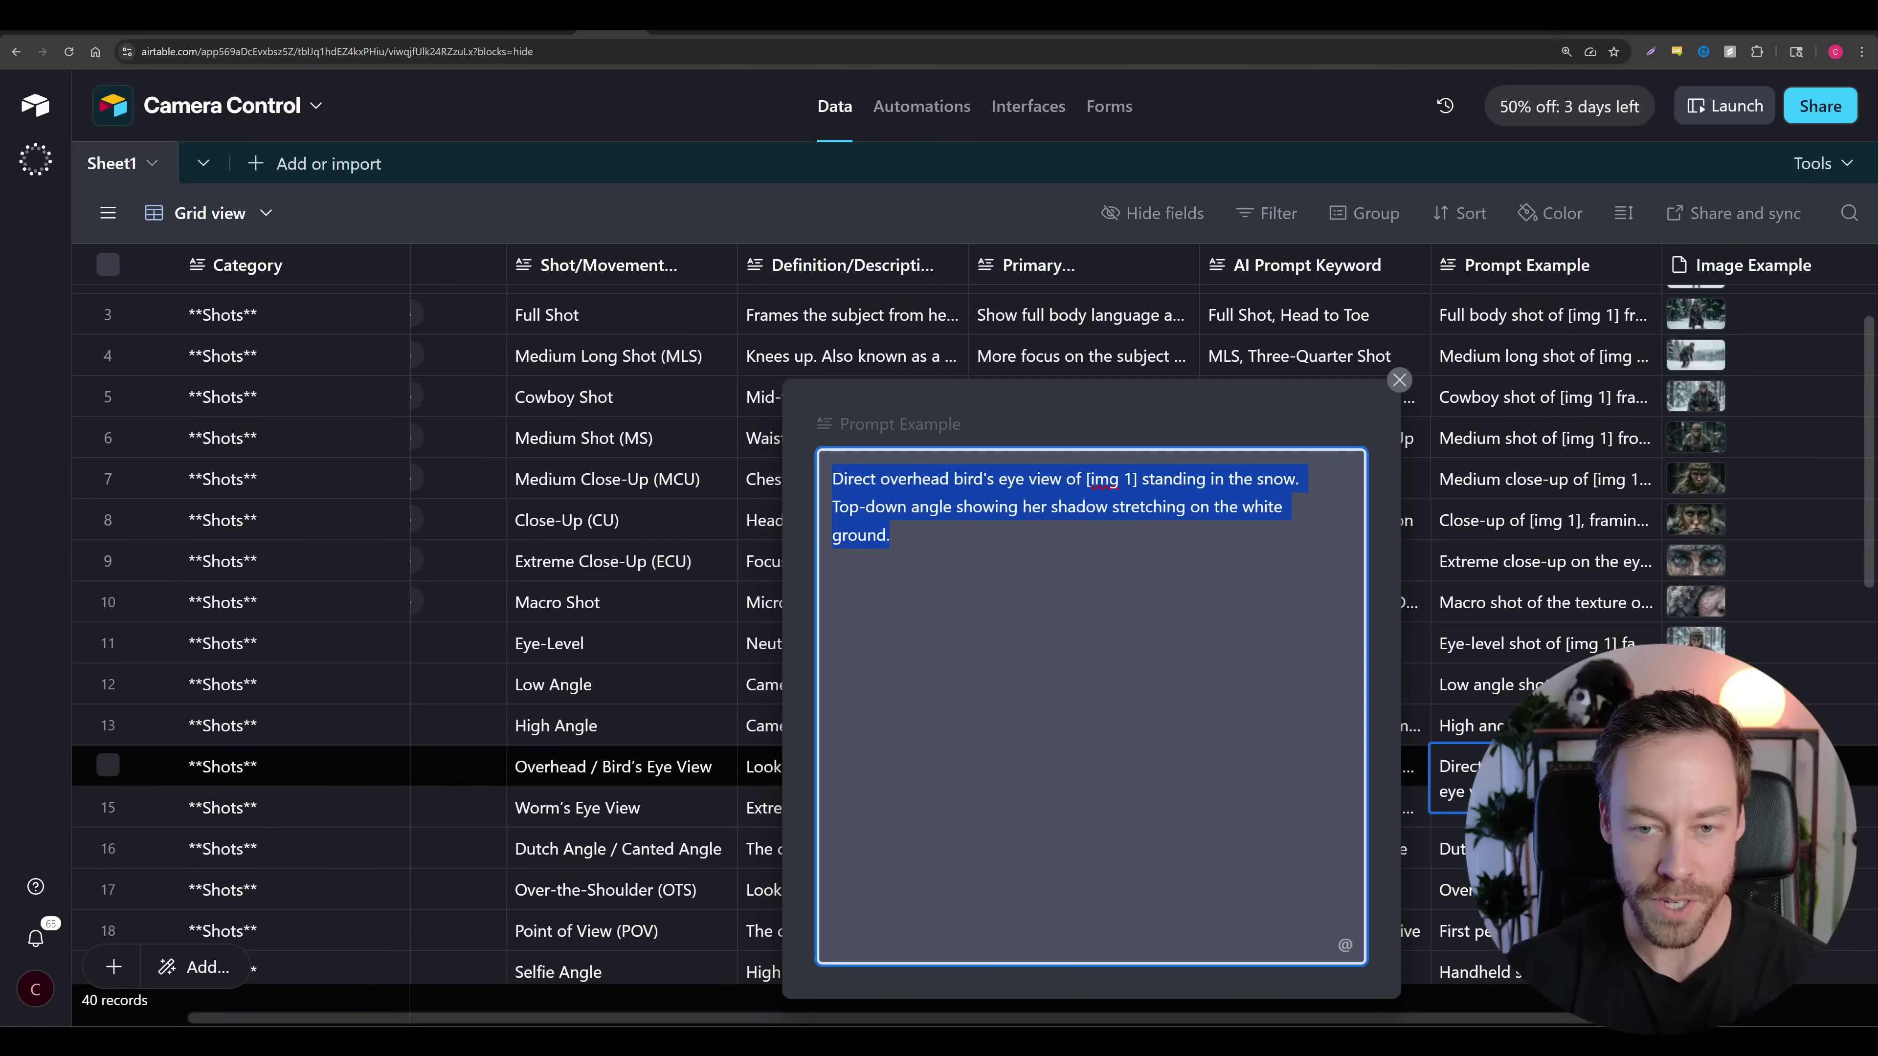
key(ctrl+Tab)
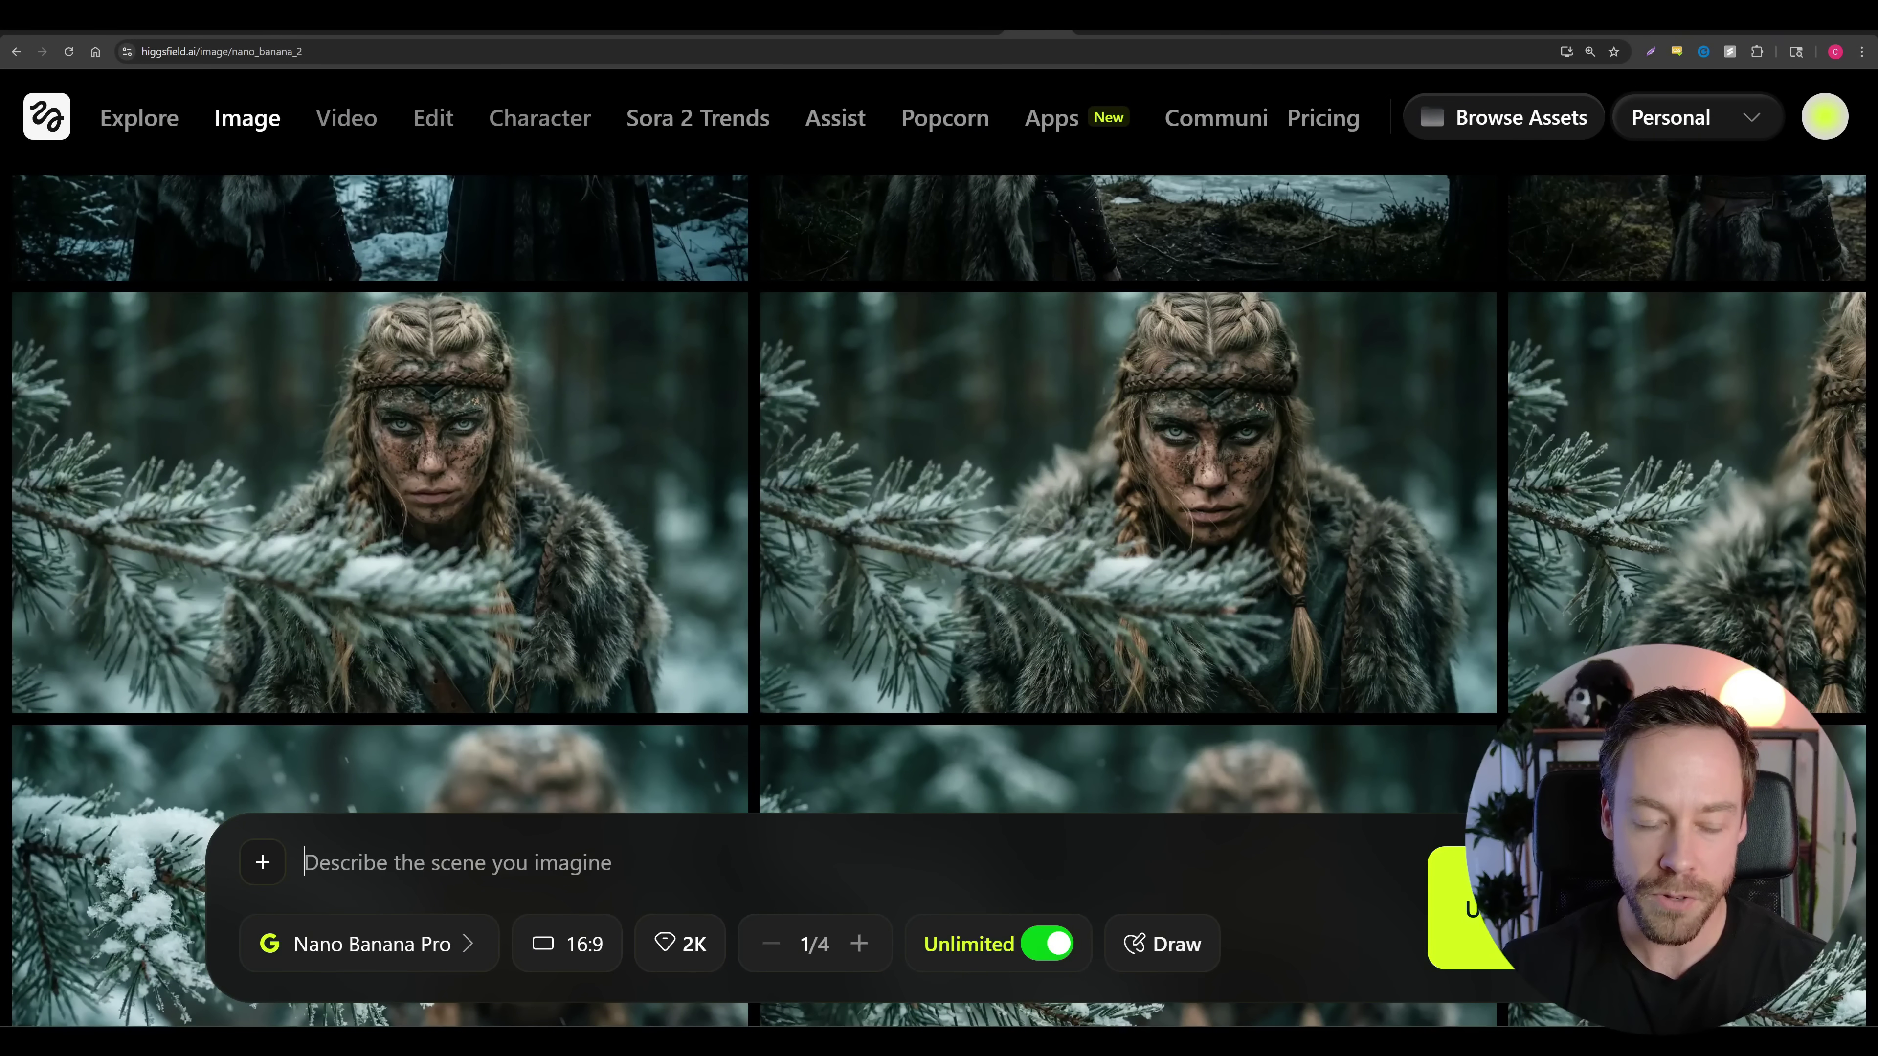
Paste the bird's-eye prompt and attach the warrior portrait as its [img 1] reference image
key(ctrl+v)
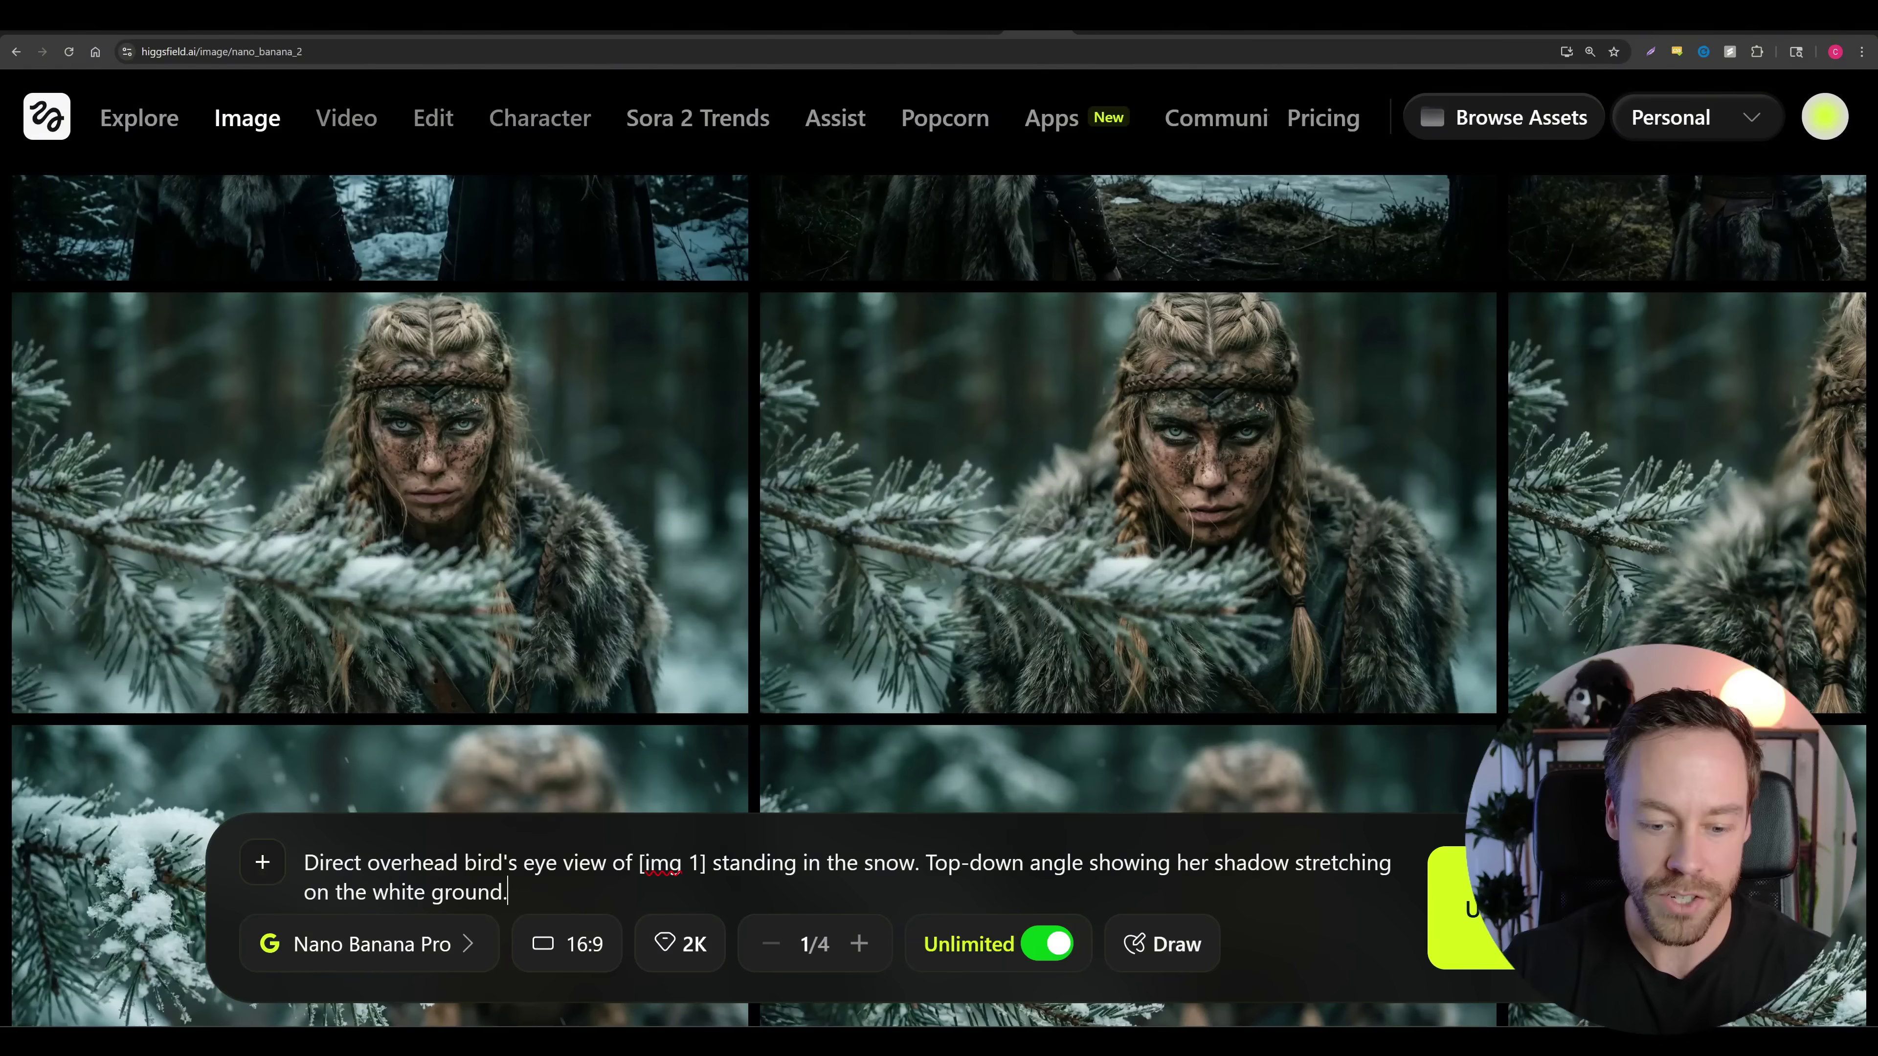
click(273, 847)
click(277, 815)
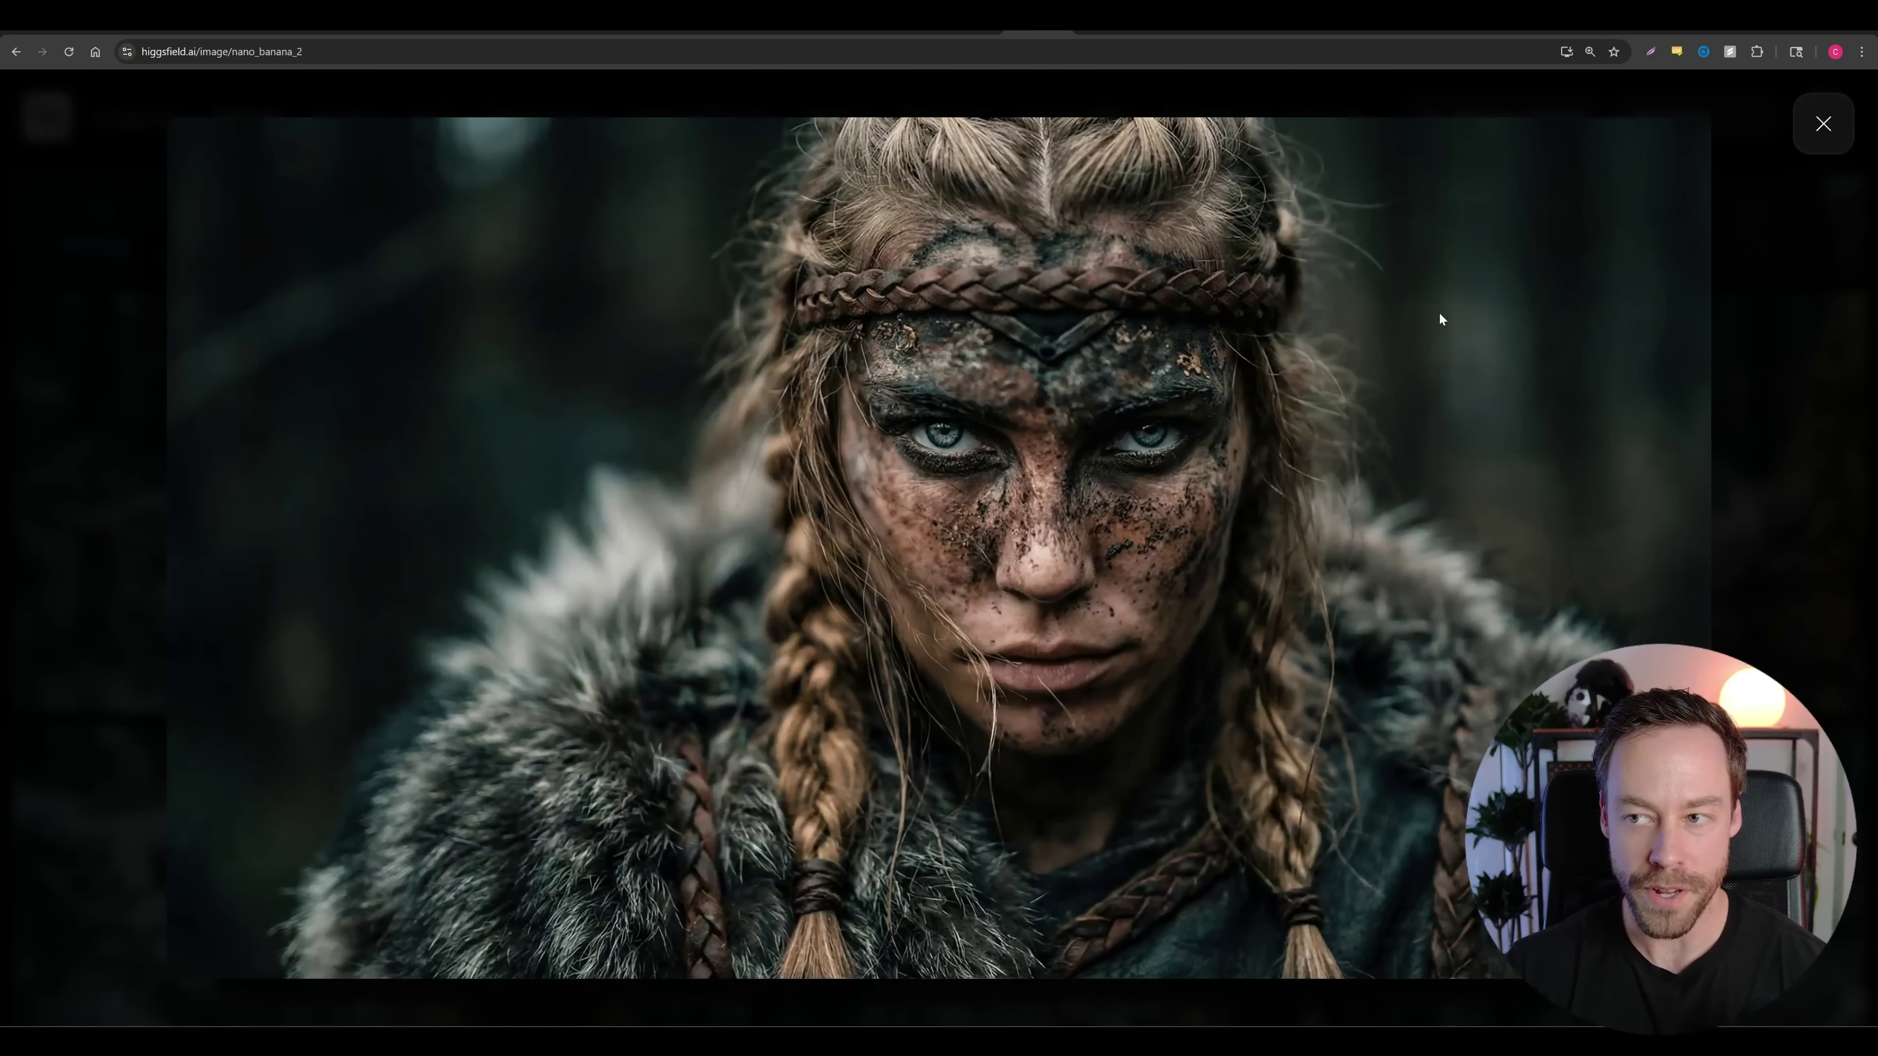
click(1829, 125)
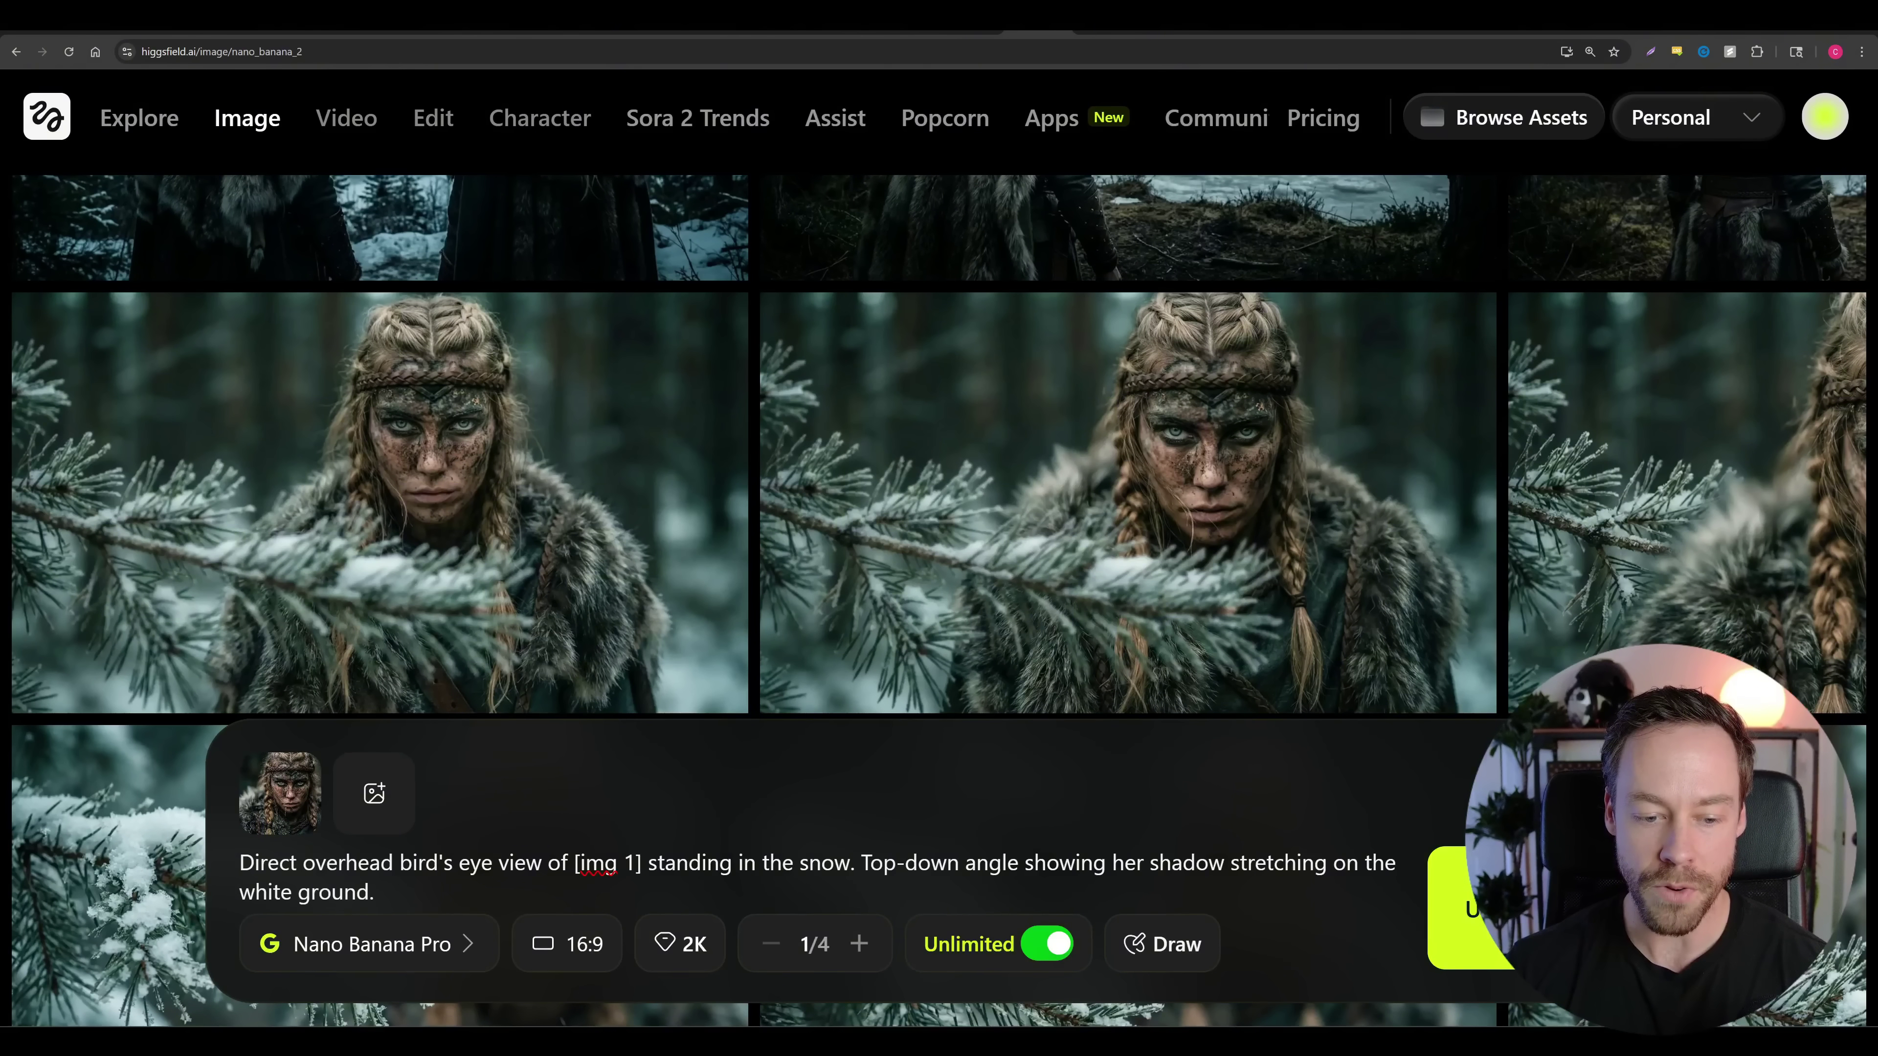
Select the [img 1] placeholder, 'standing in the snow' and the opening words of the bird's-eye prompt
key(shift+Right)
key(shift+Right)
key(shift+Right)
key(shift+Right)
key(shift+Right)
key(shift+Right)
key(shift+Right)
key(shift+Right)
key(shift+Left)
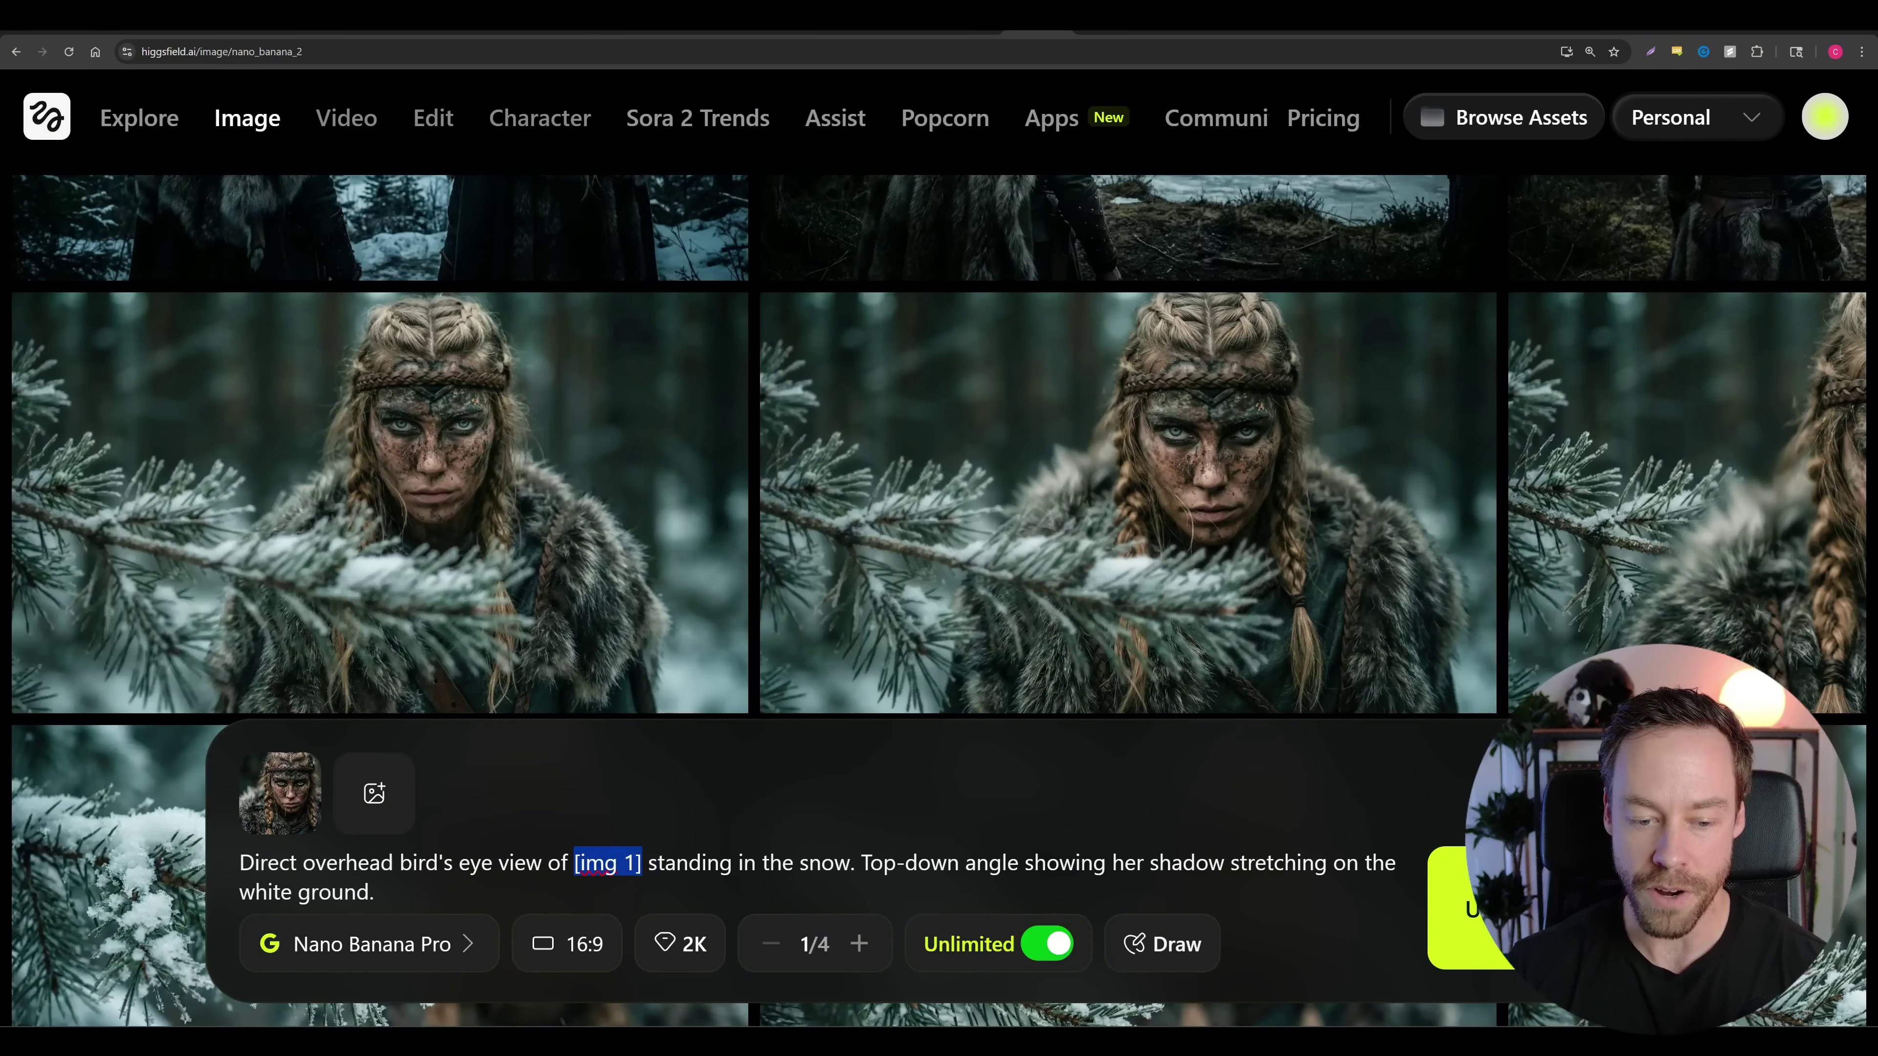
key(Right)
key(Right)
key(shift+Right)
key(shift+Right)
key(shift+Right)
key(shift+Right)
key(shift+Right)
key(shift+Right)
key(shift+Right)
key(shift+Right)
key(shift+Right)
key(shift+Right)
key(shift+Right)
key(shift+Right)
key(shift+Right)
key(shift+Right)
key(shift+Right)
key(shift+Right)
key(shift+Right)
key(shift+Right)
key(shift+Right)
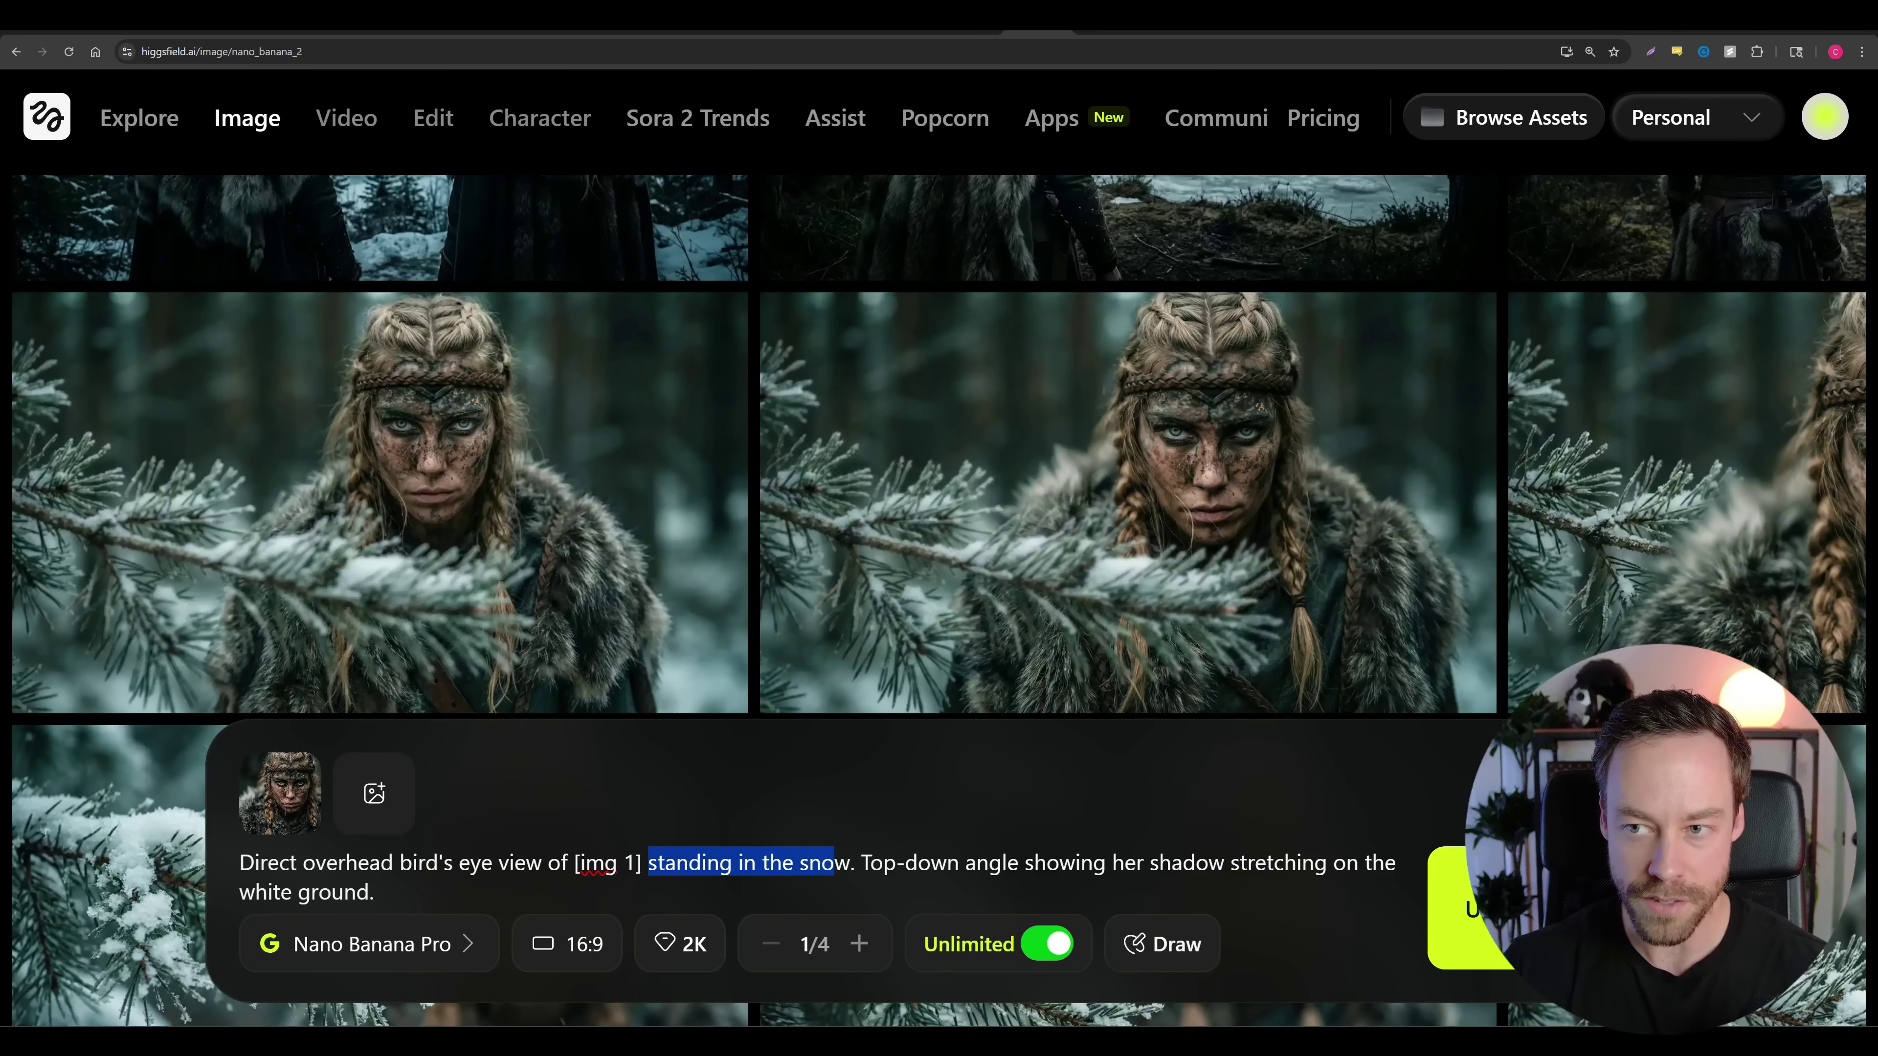
drag(239, 863, 708, 863)
click(708, 863)
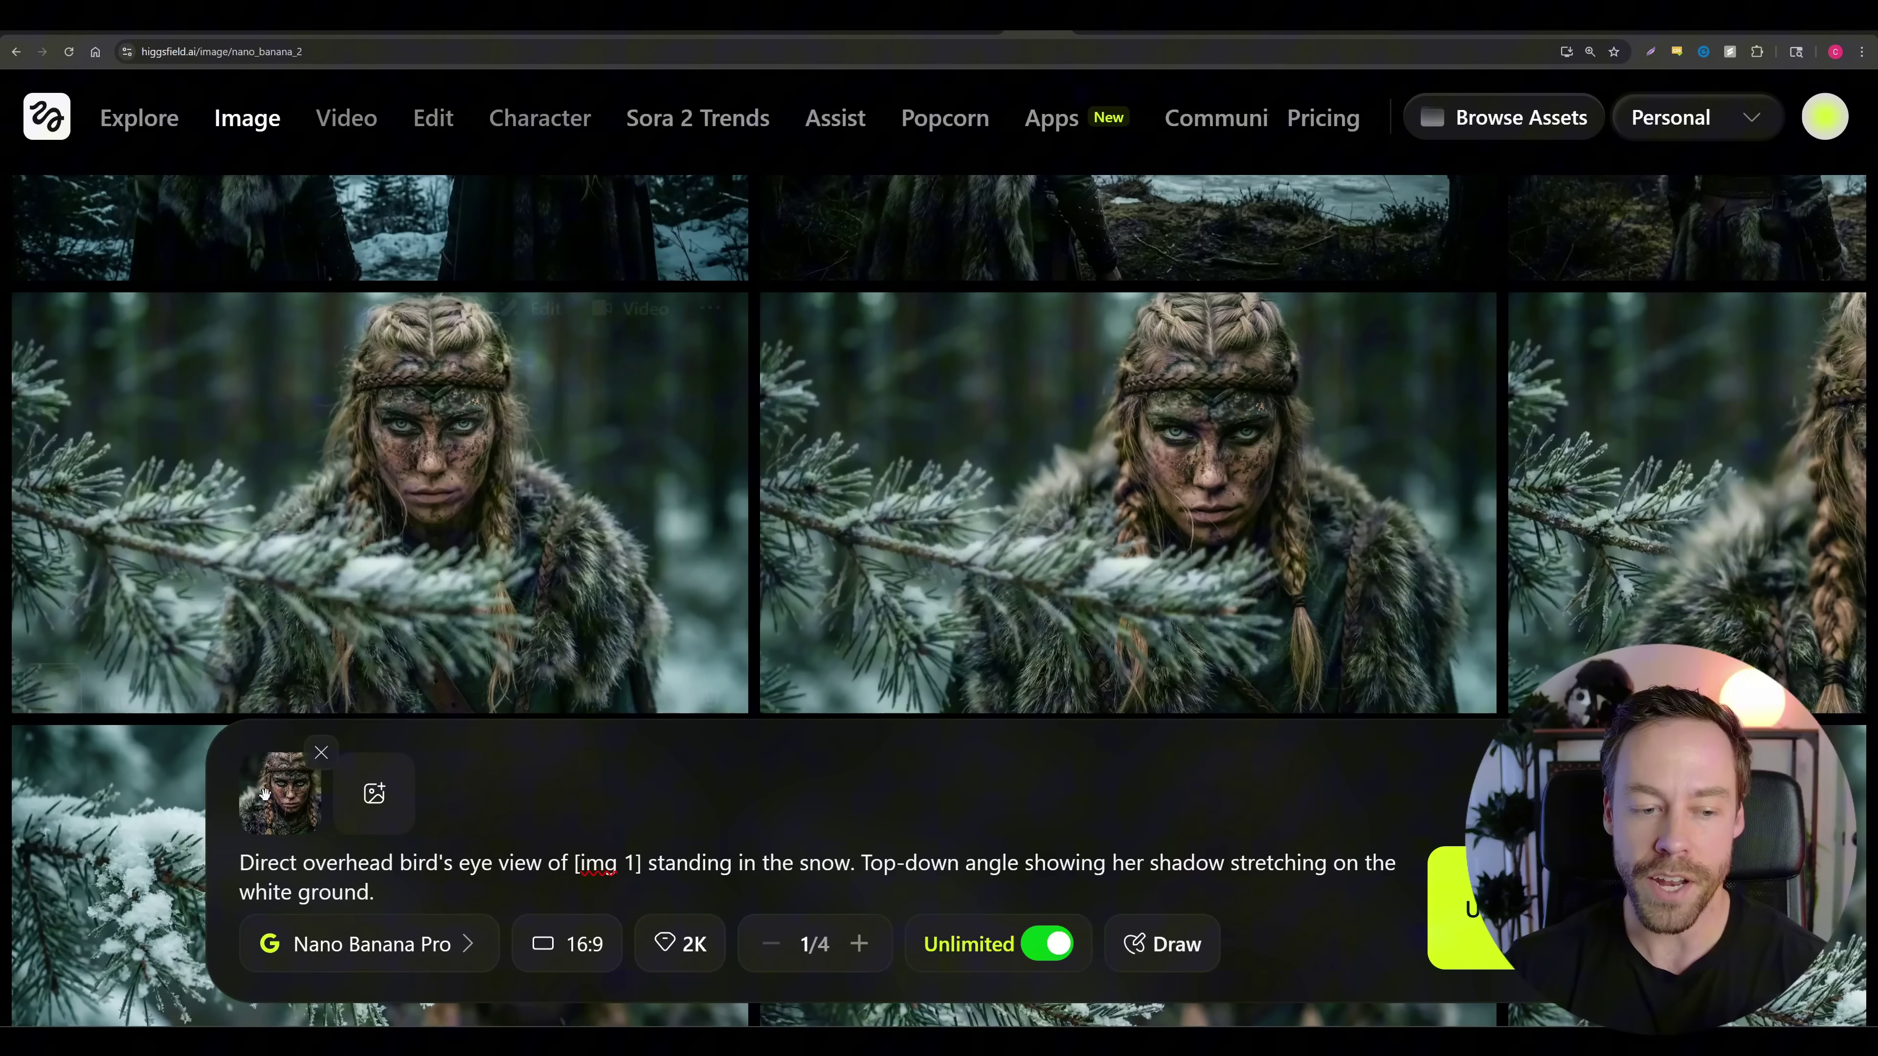
Preview the warrior reference image, then view the overhead snow-shadow result full size
click(264, 793)
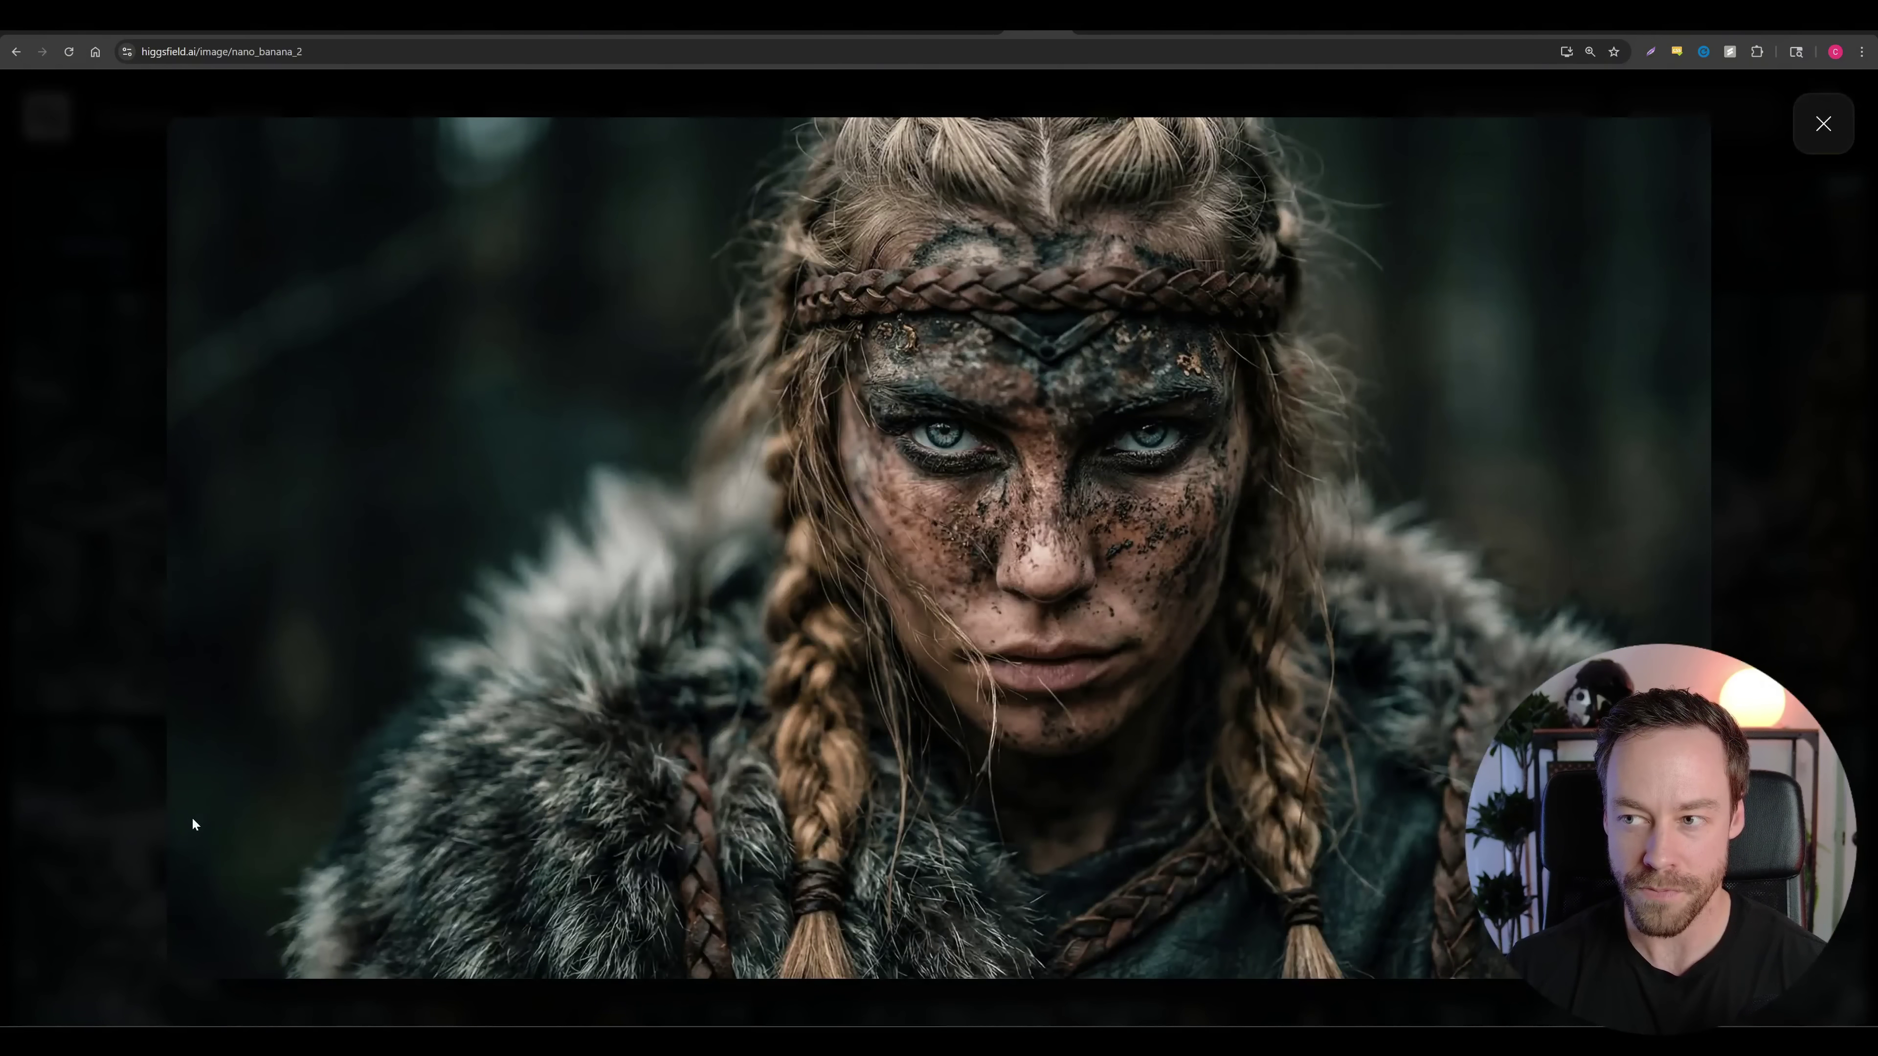
click(1815, 130)
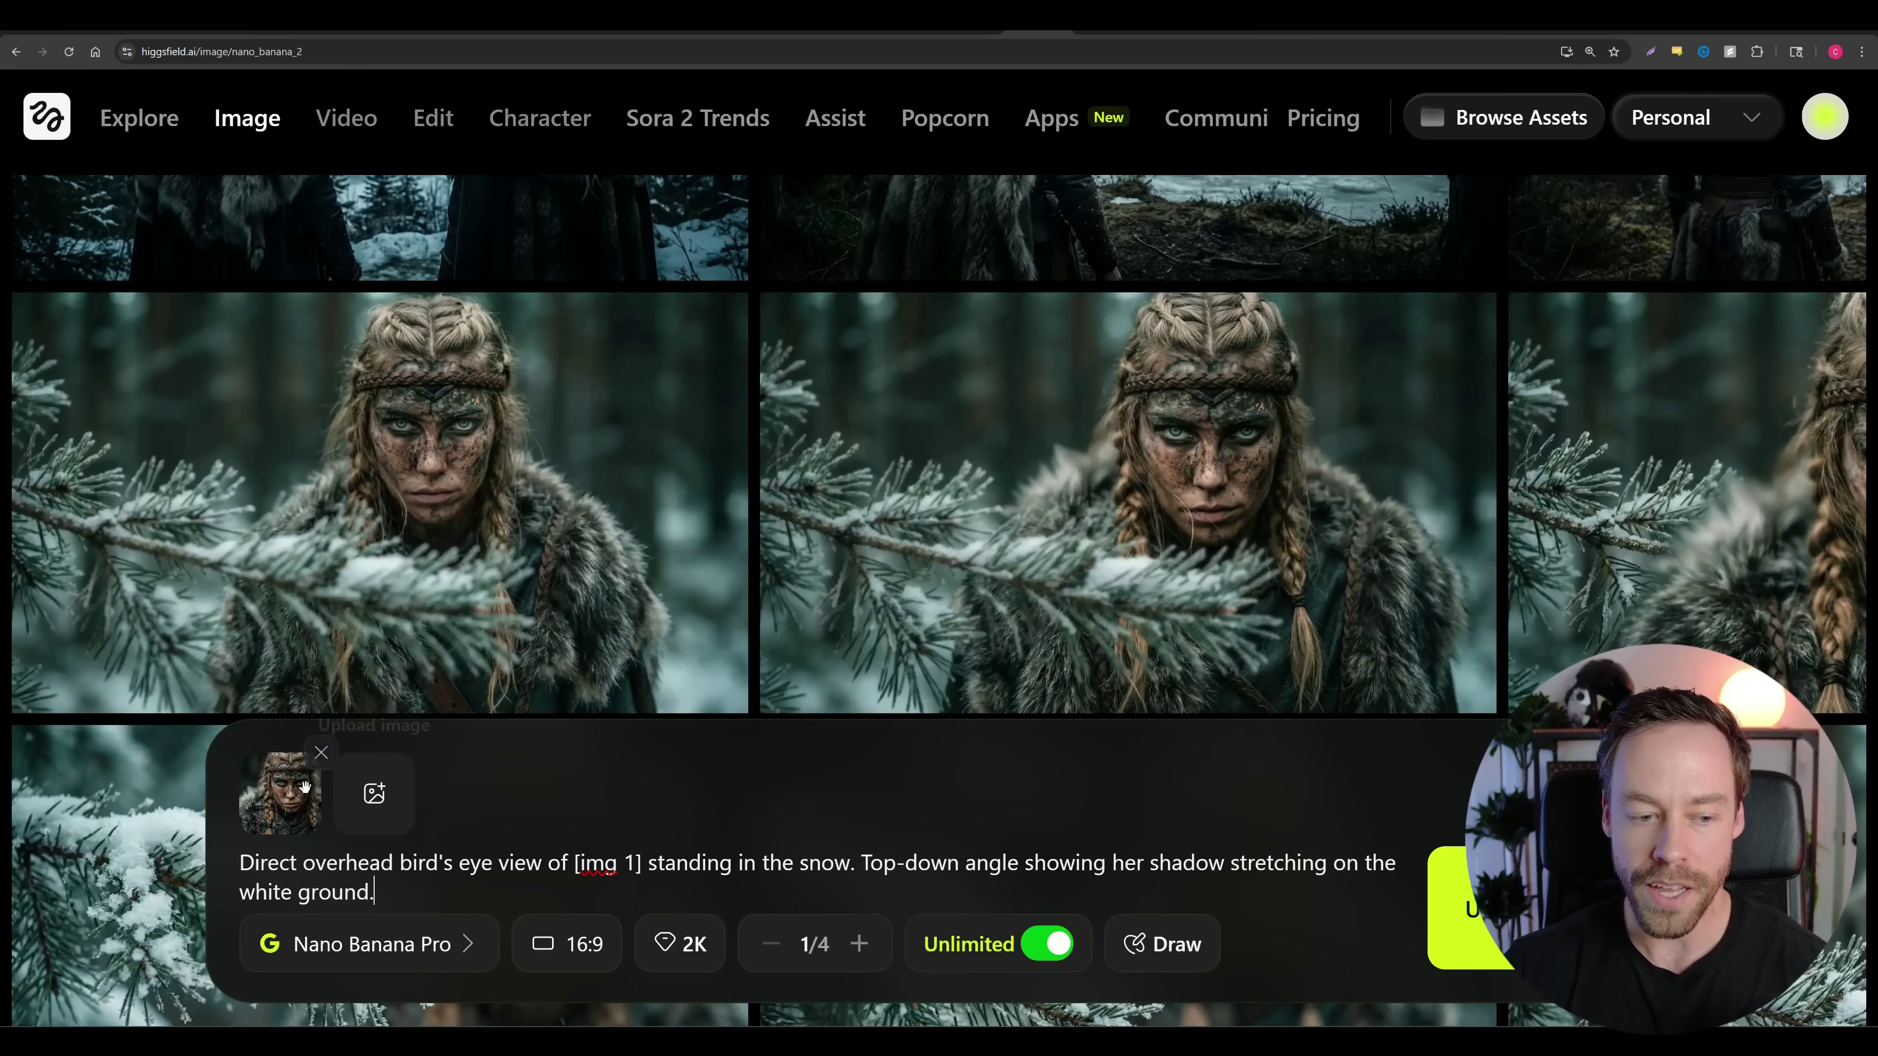
click(305, 787)
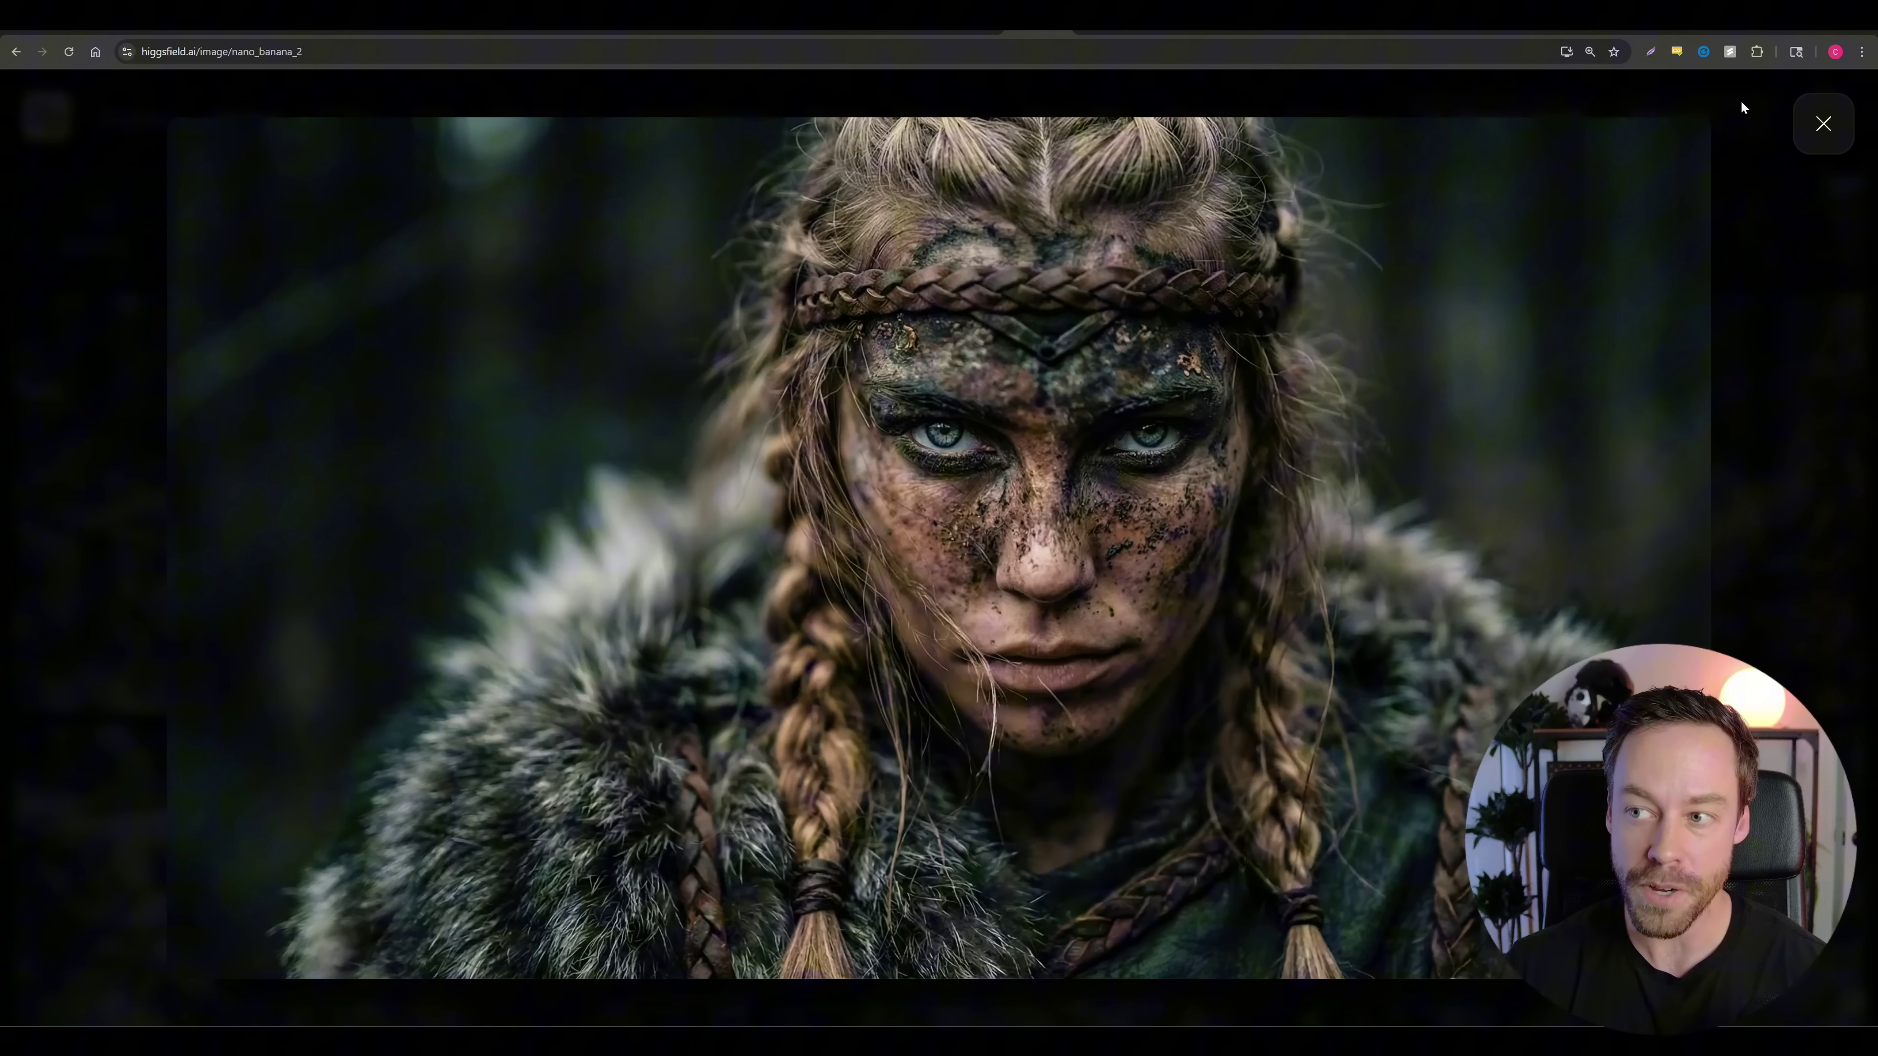
click(1823, 123)
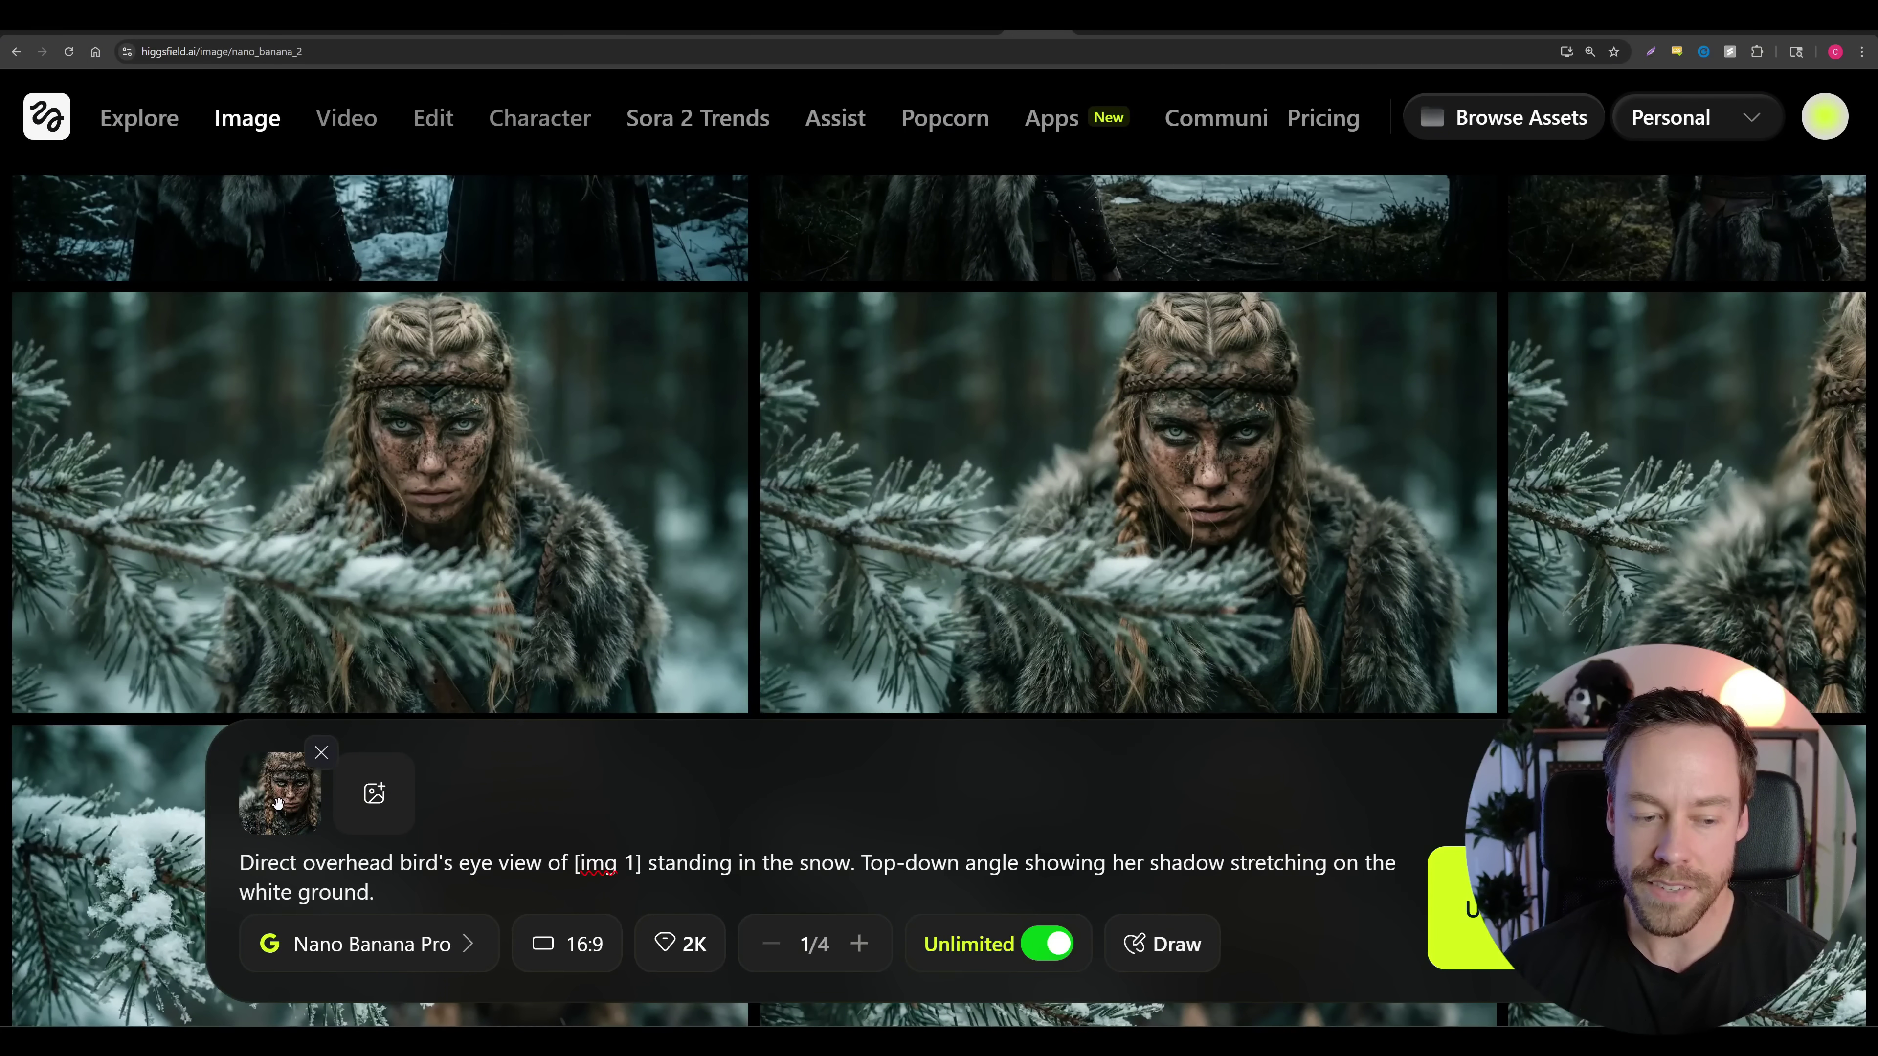
click(277, 804)
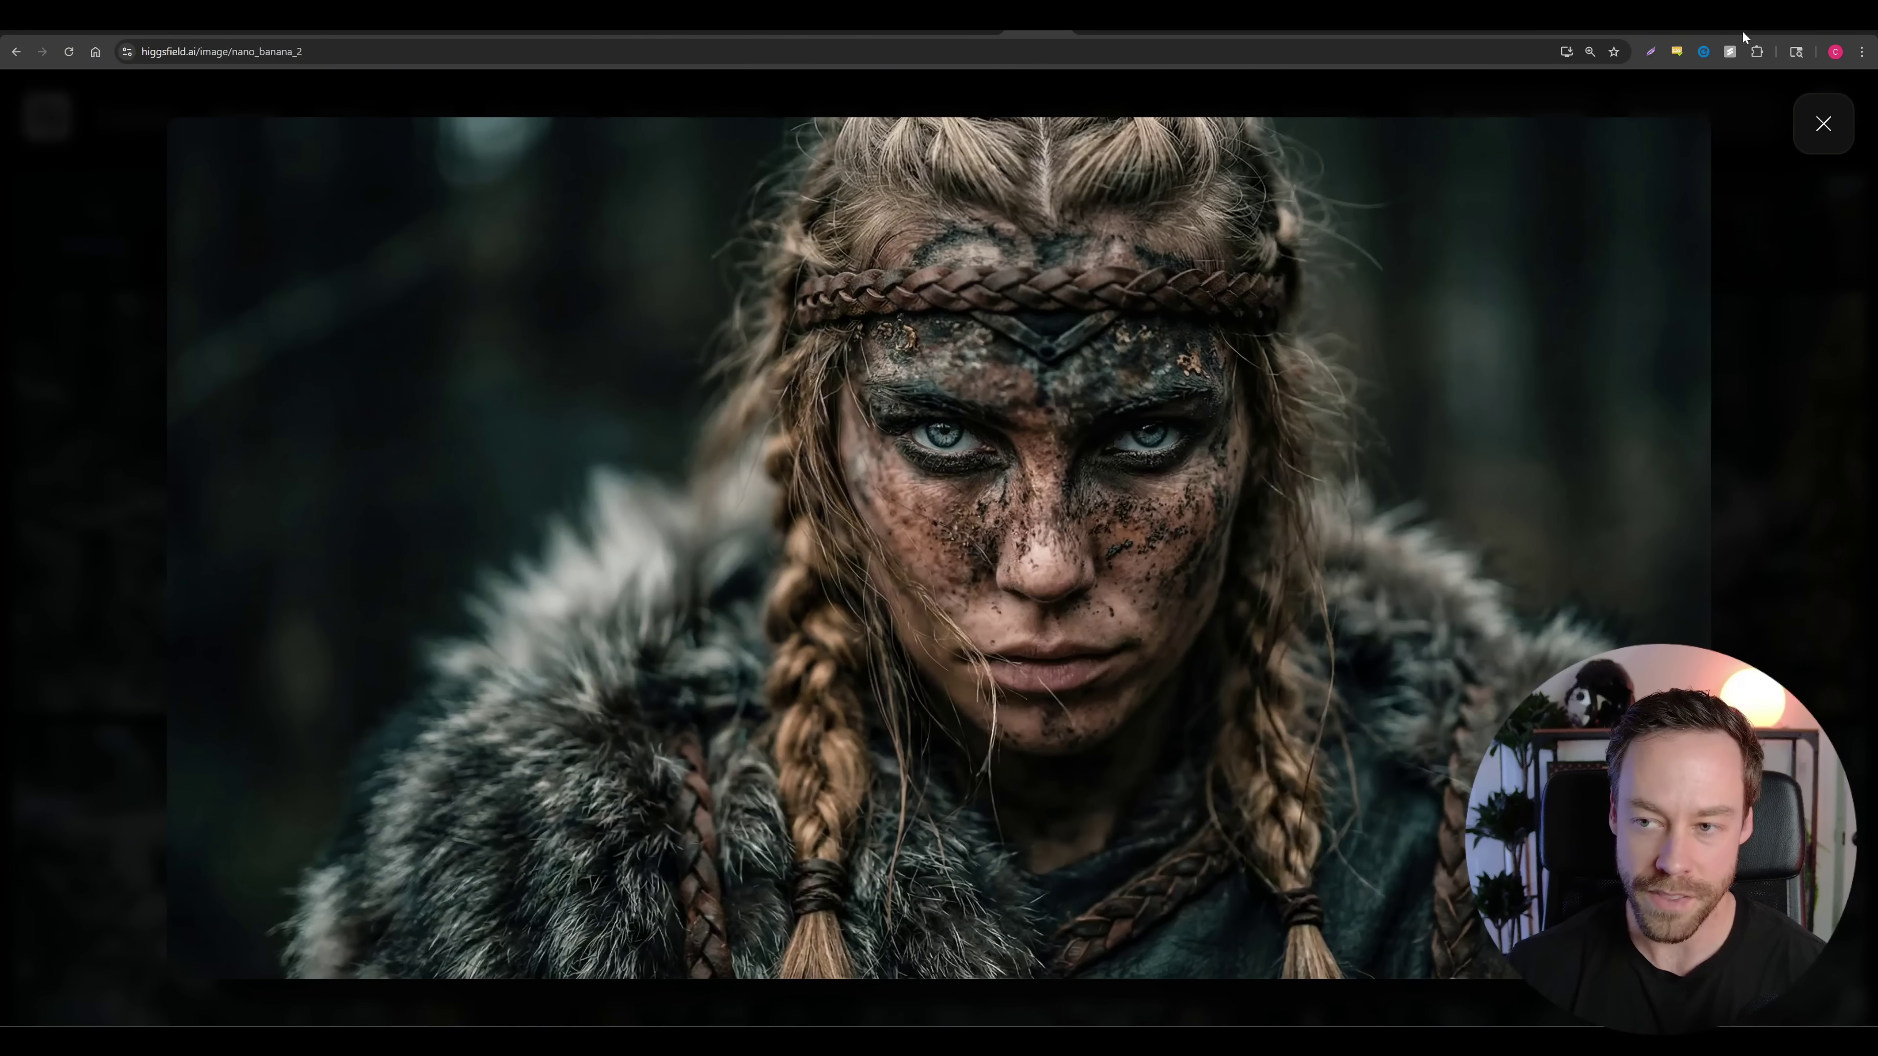
click(1823, 124)
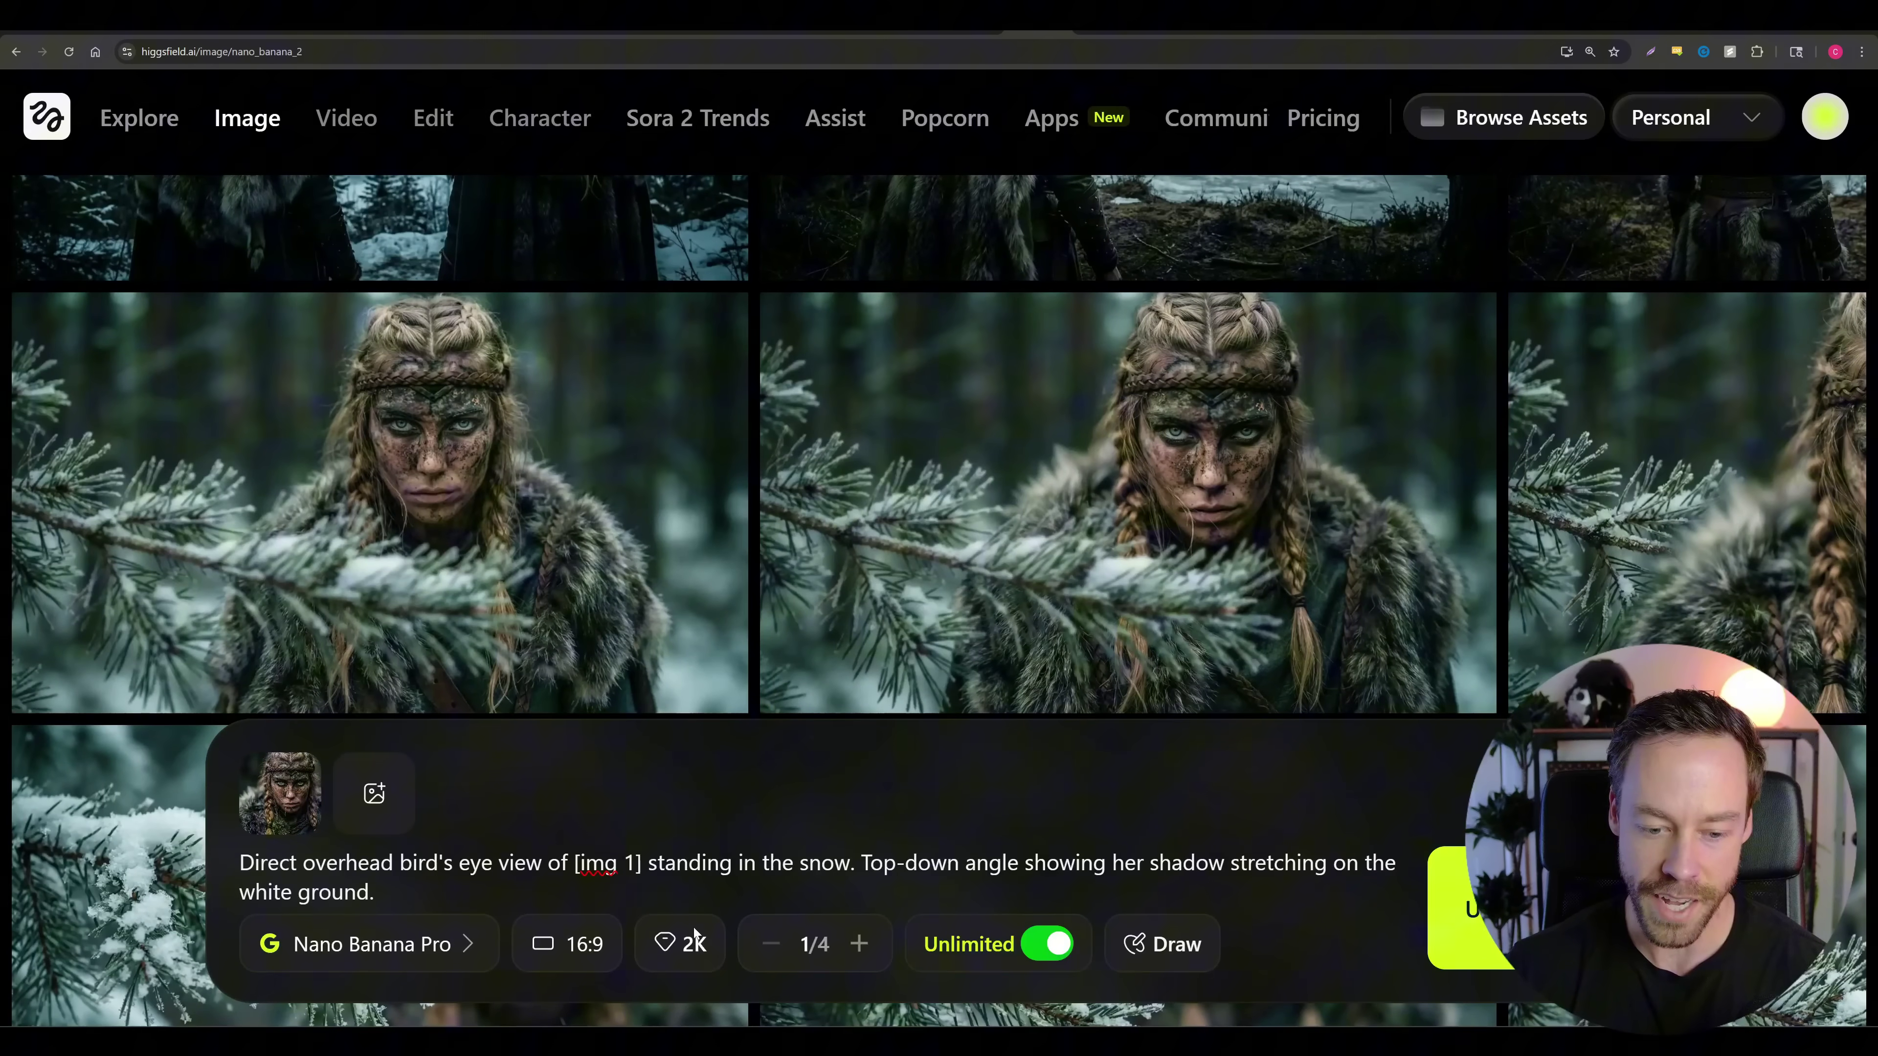
click(1724, 500)
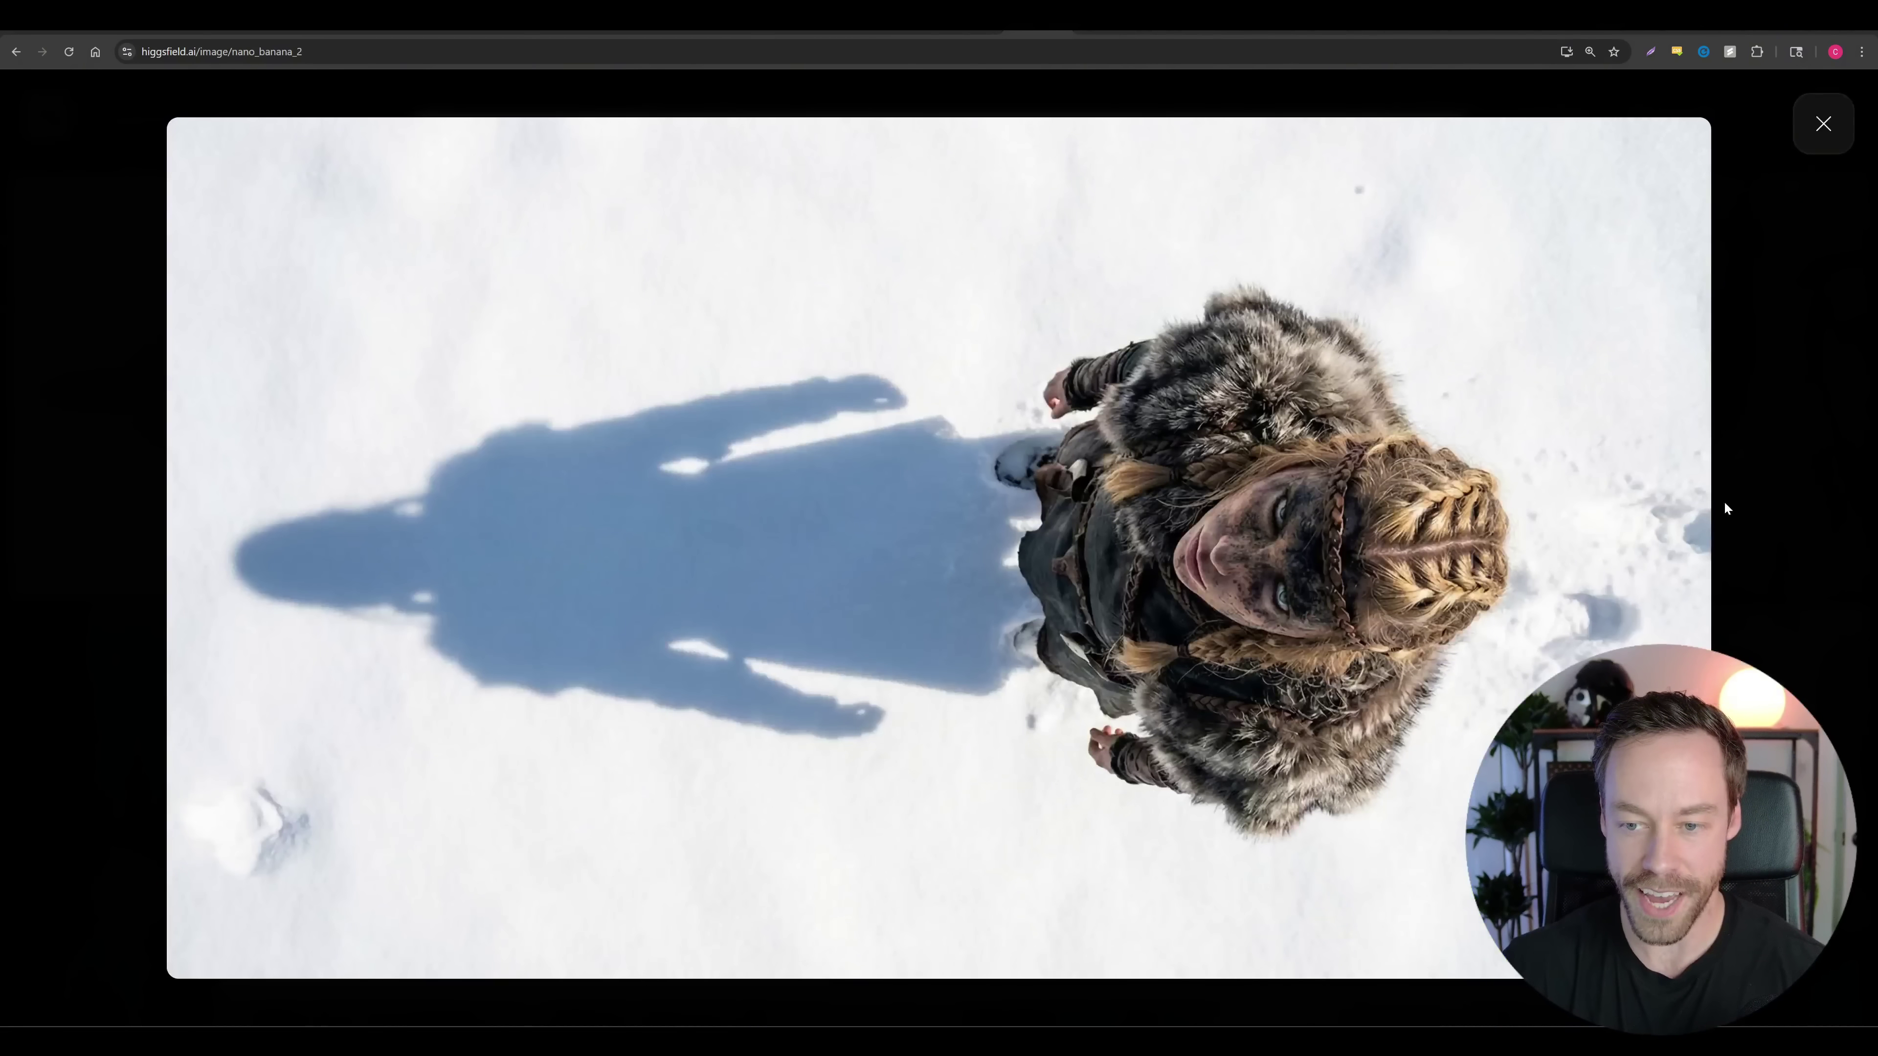
click(1725, 501)
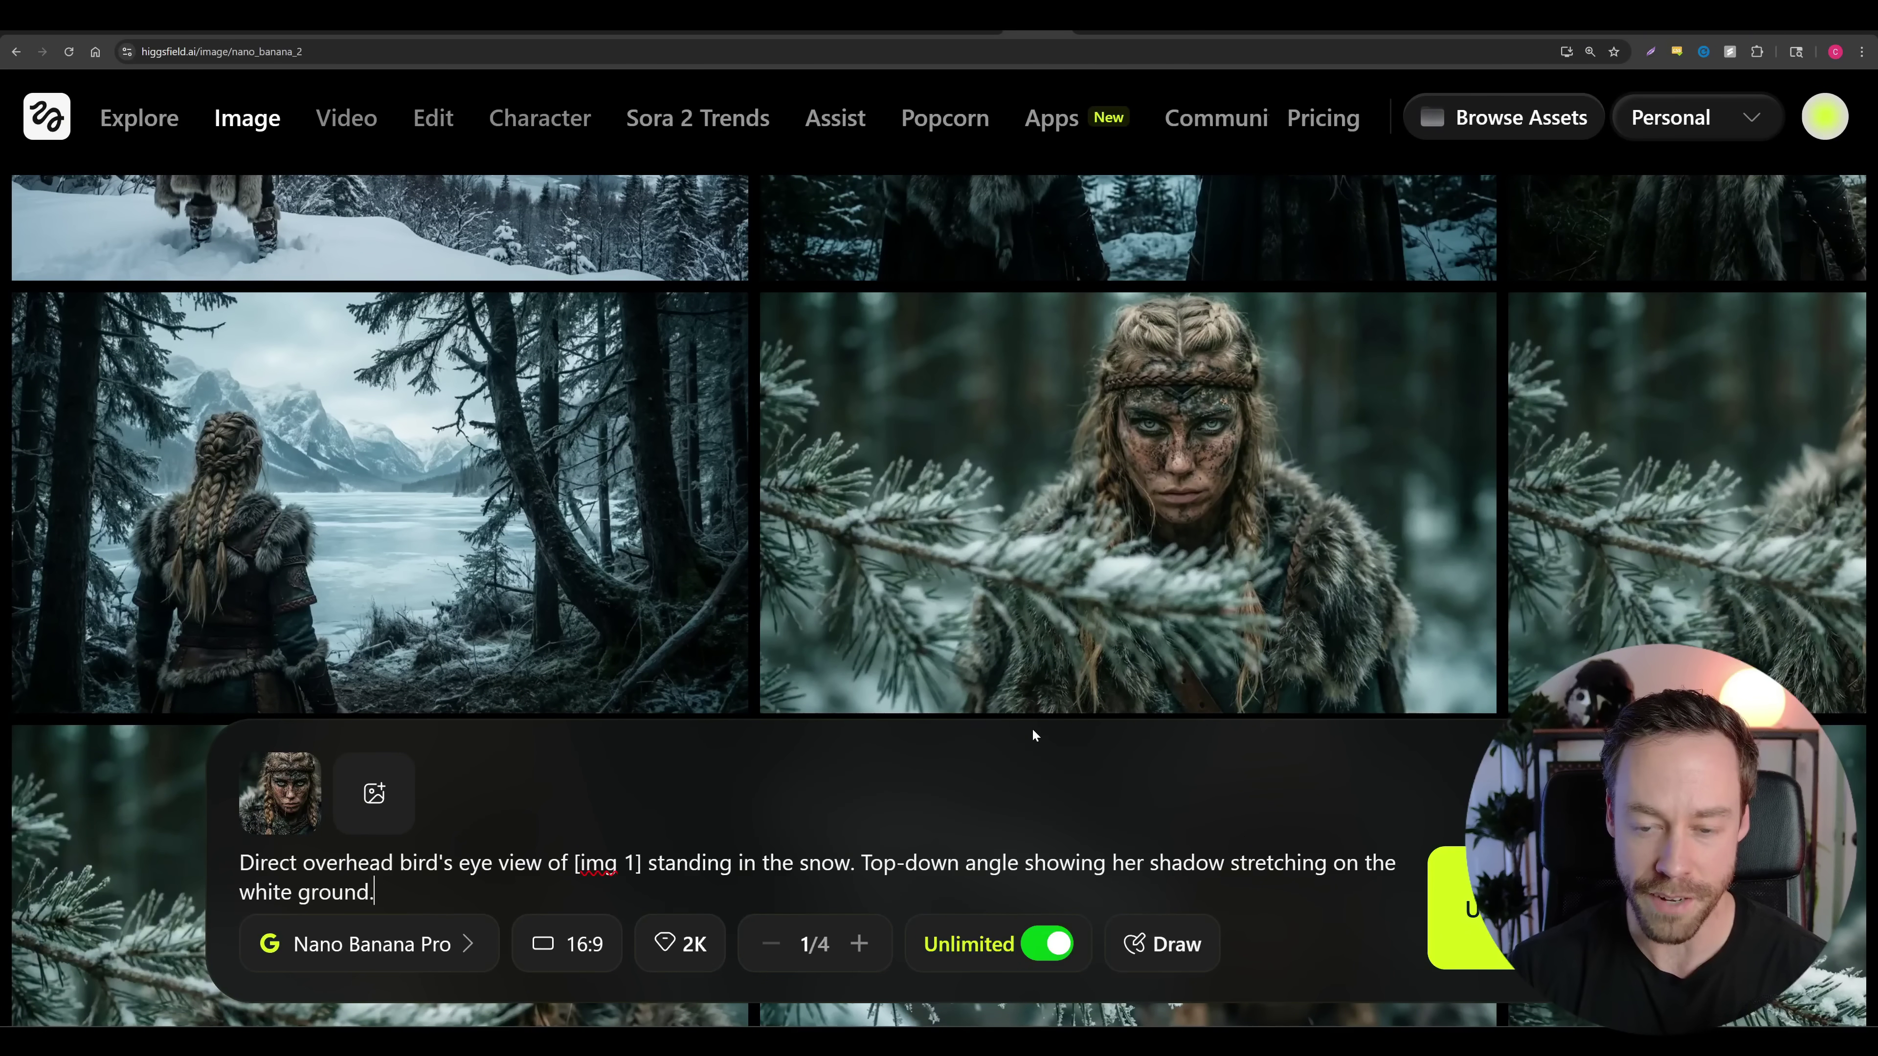
Open the high-angle snowfall image and highlight its camera-angle and upward-gaze prompt sentences
click(1355, 333)
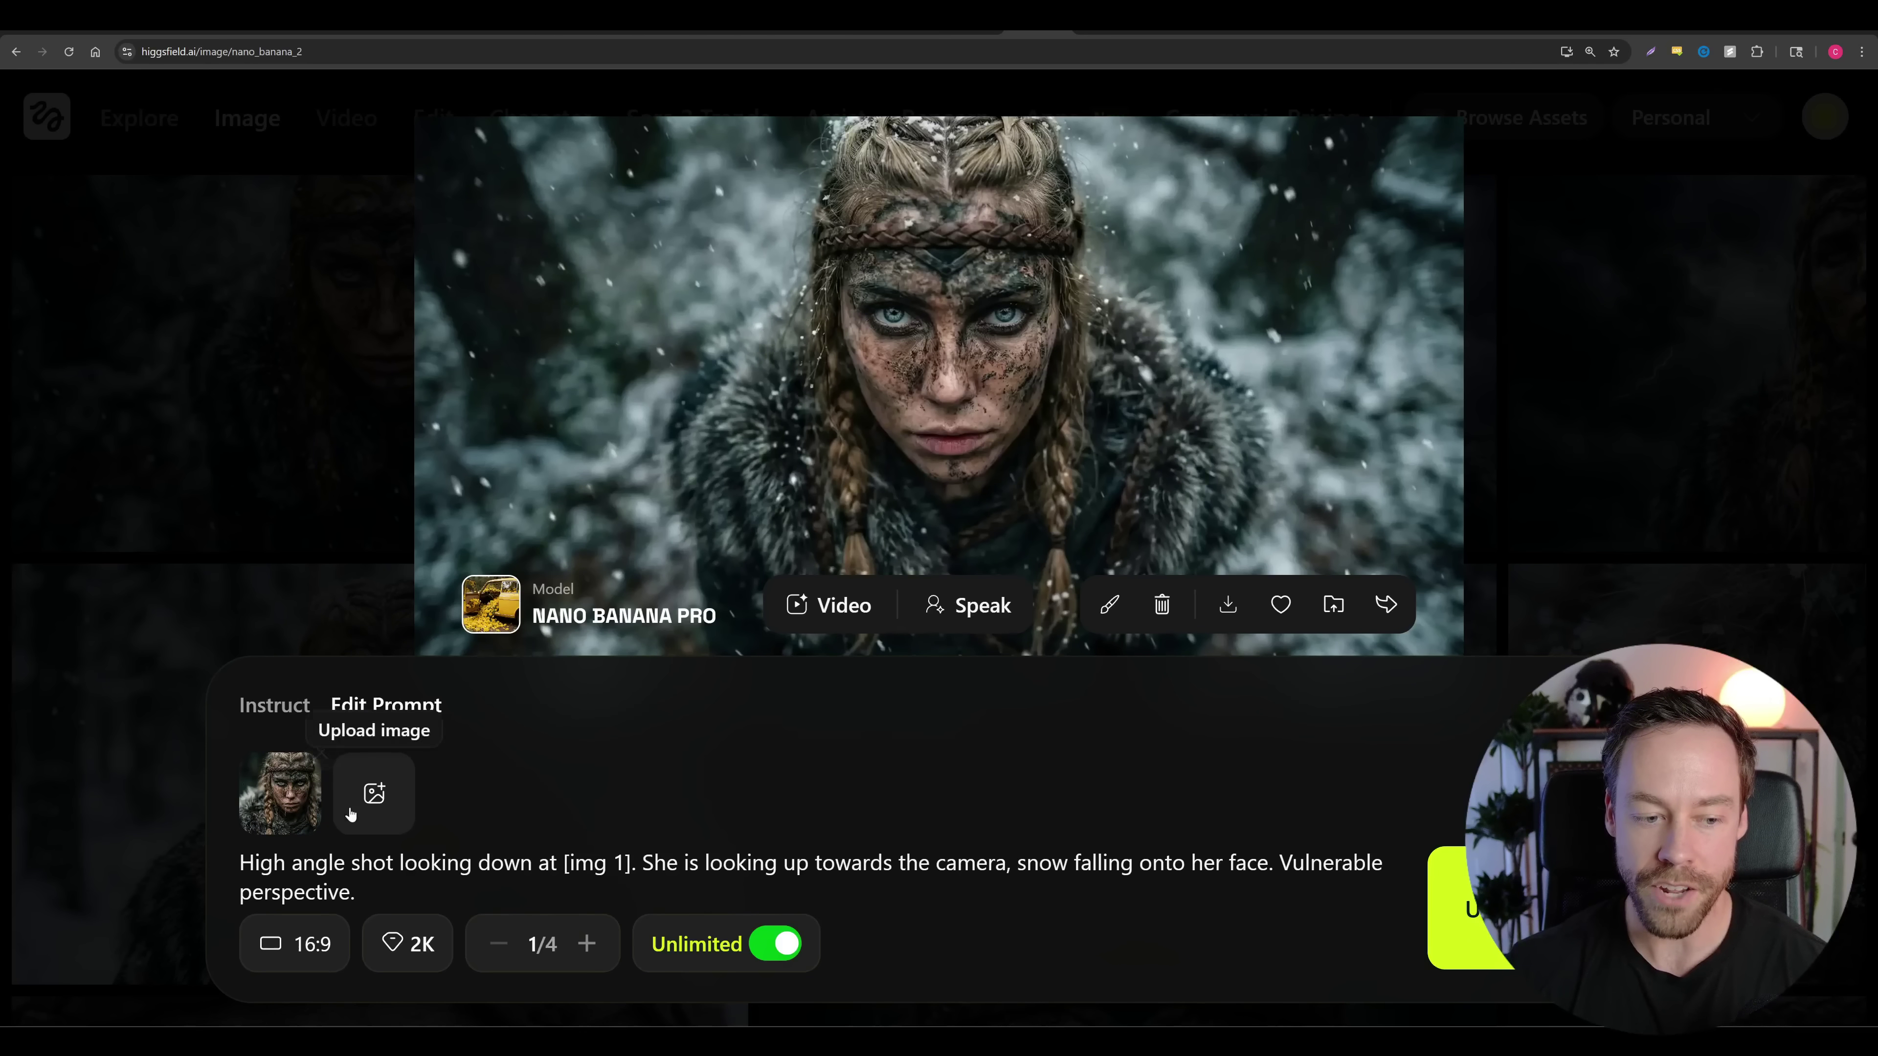
drag(240, 863, 678, 863)
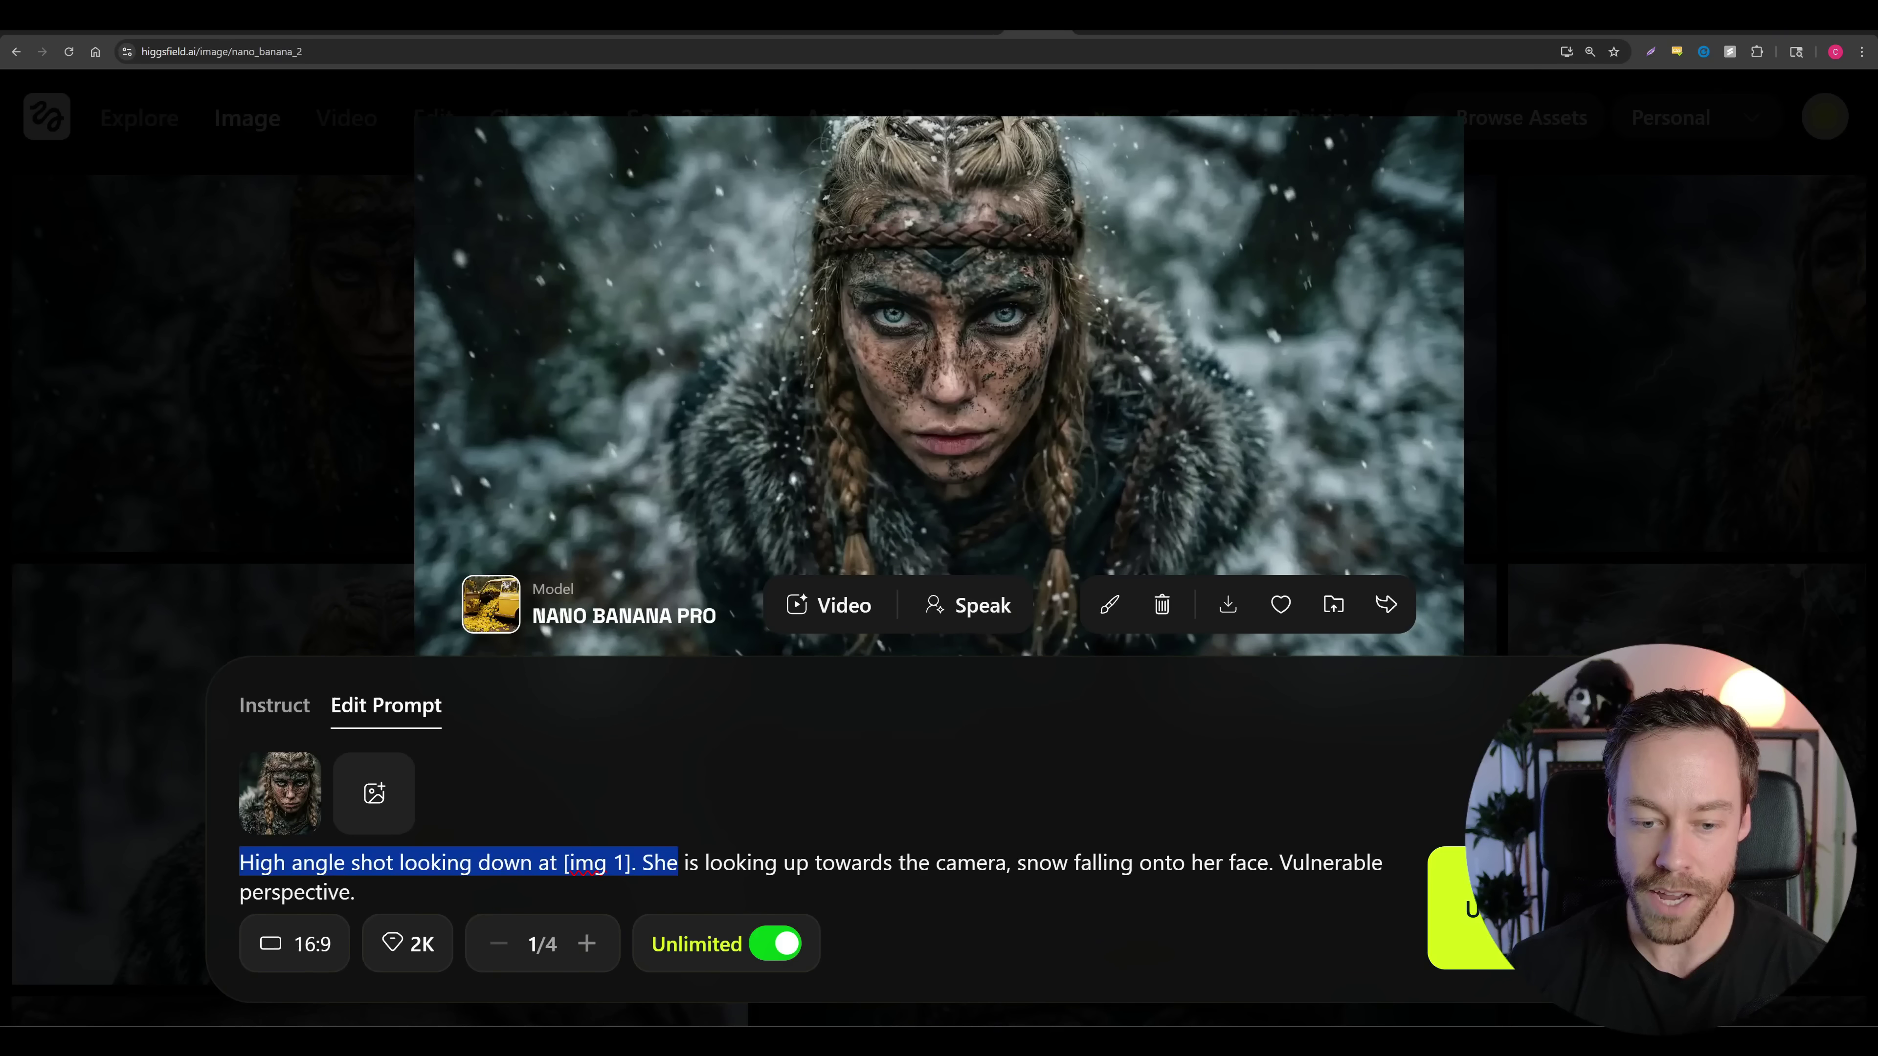
click(735, 863)
drag(642, 862, 1278, 863)
Clear the text selection in the high-angle image's prompt
click(987, 863)
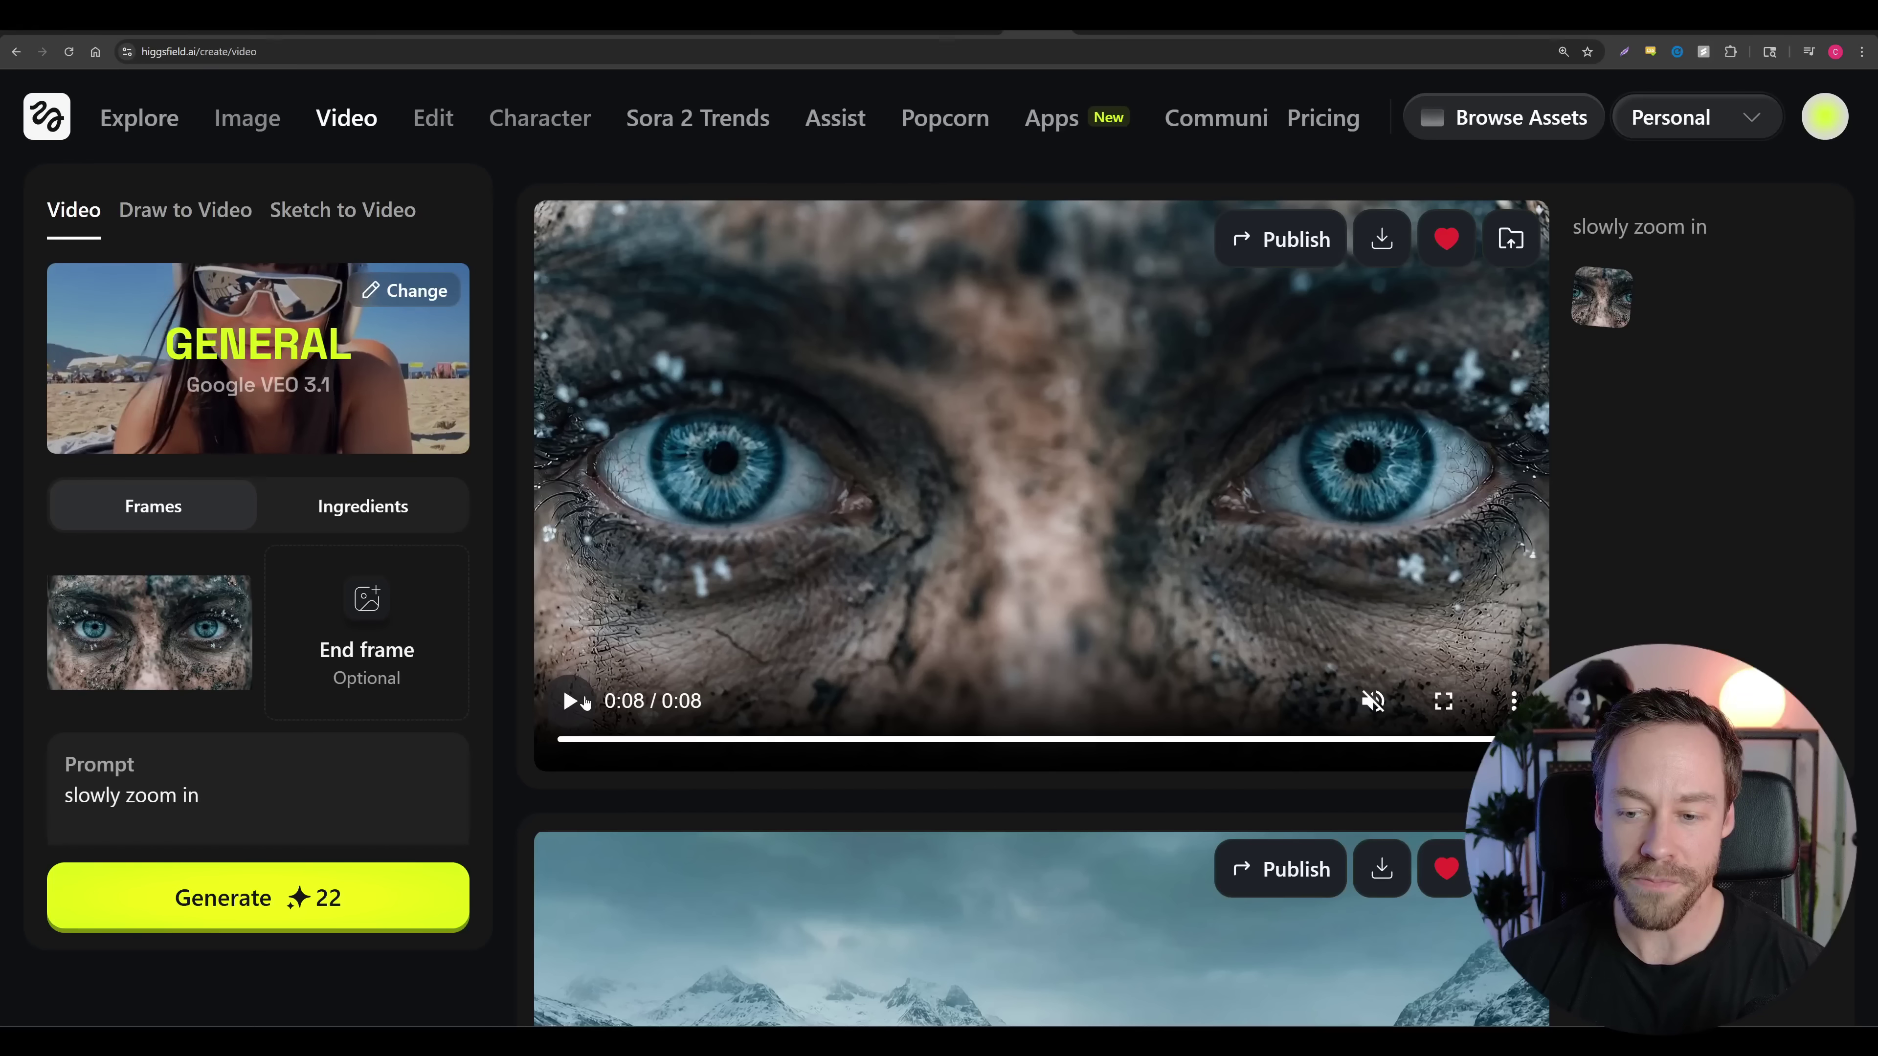
Replay the finished zoom-in clip and select its entire 'slowly zoom in' prompt
click(571, 702)
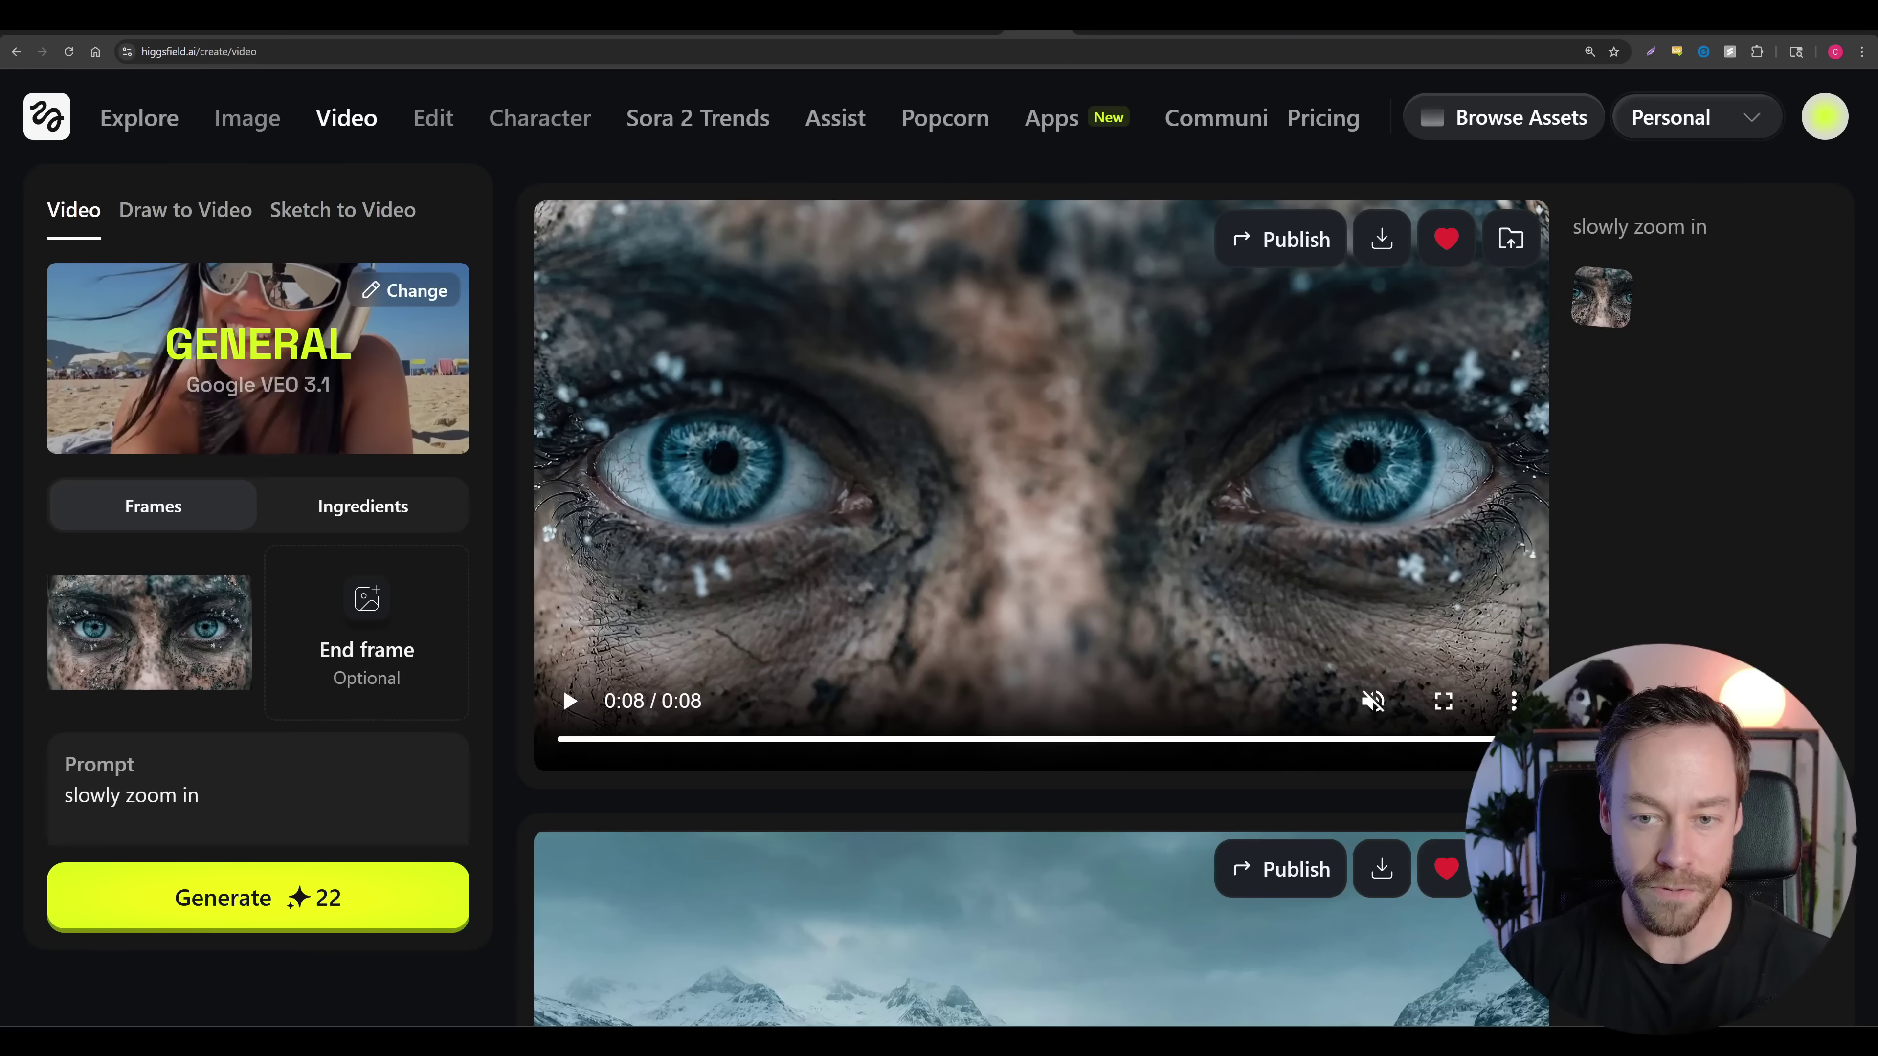
key(ctrl+a)
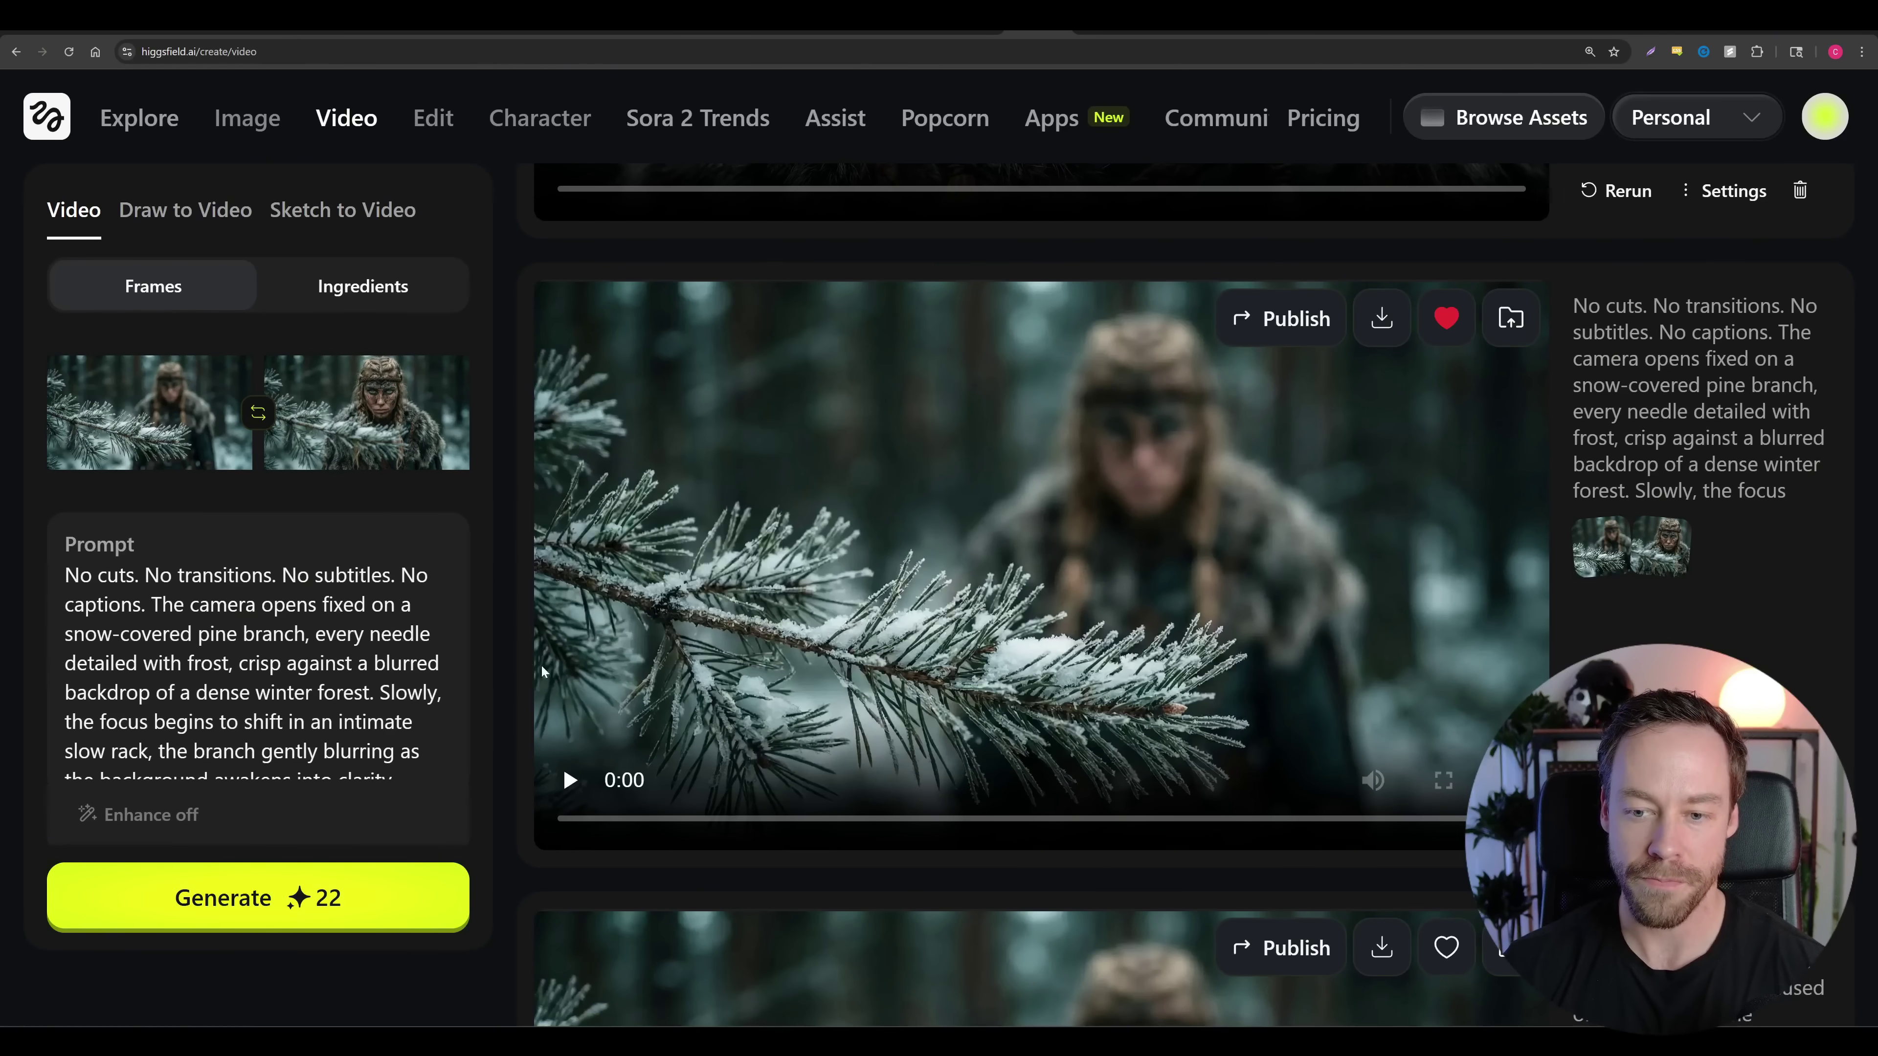
Play and scrub the pine-branch rack-focus clip, then scroll to the shieldmaiden clip
click(570, 781)
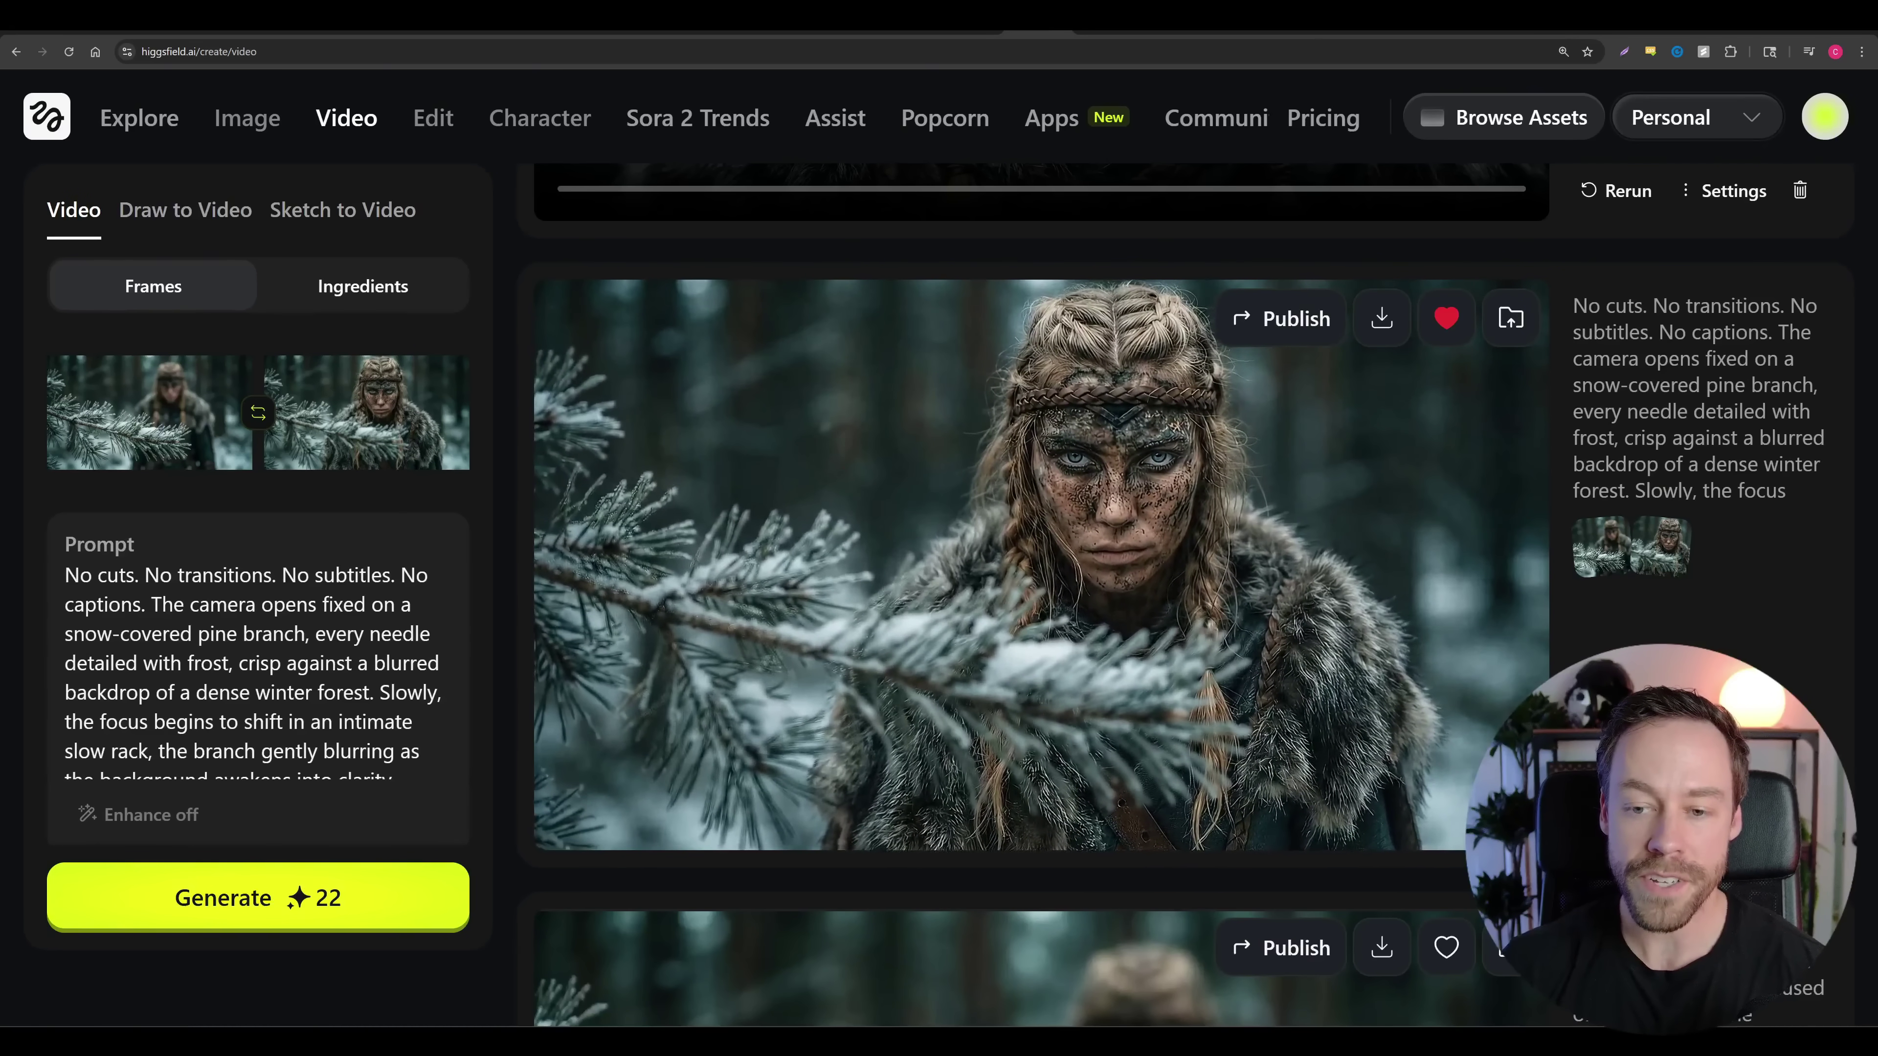
click(706, 820)
drag(706, 820, 1460, 820)
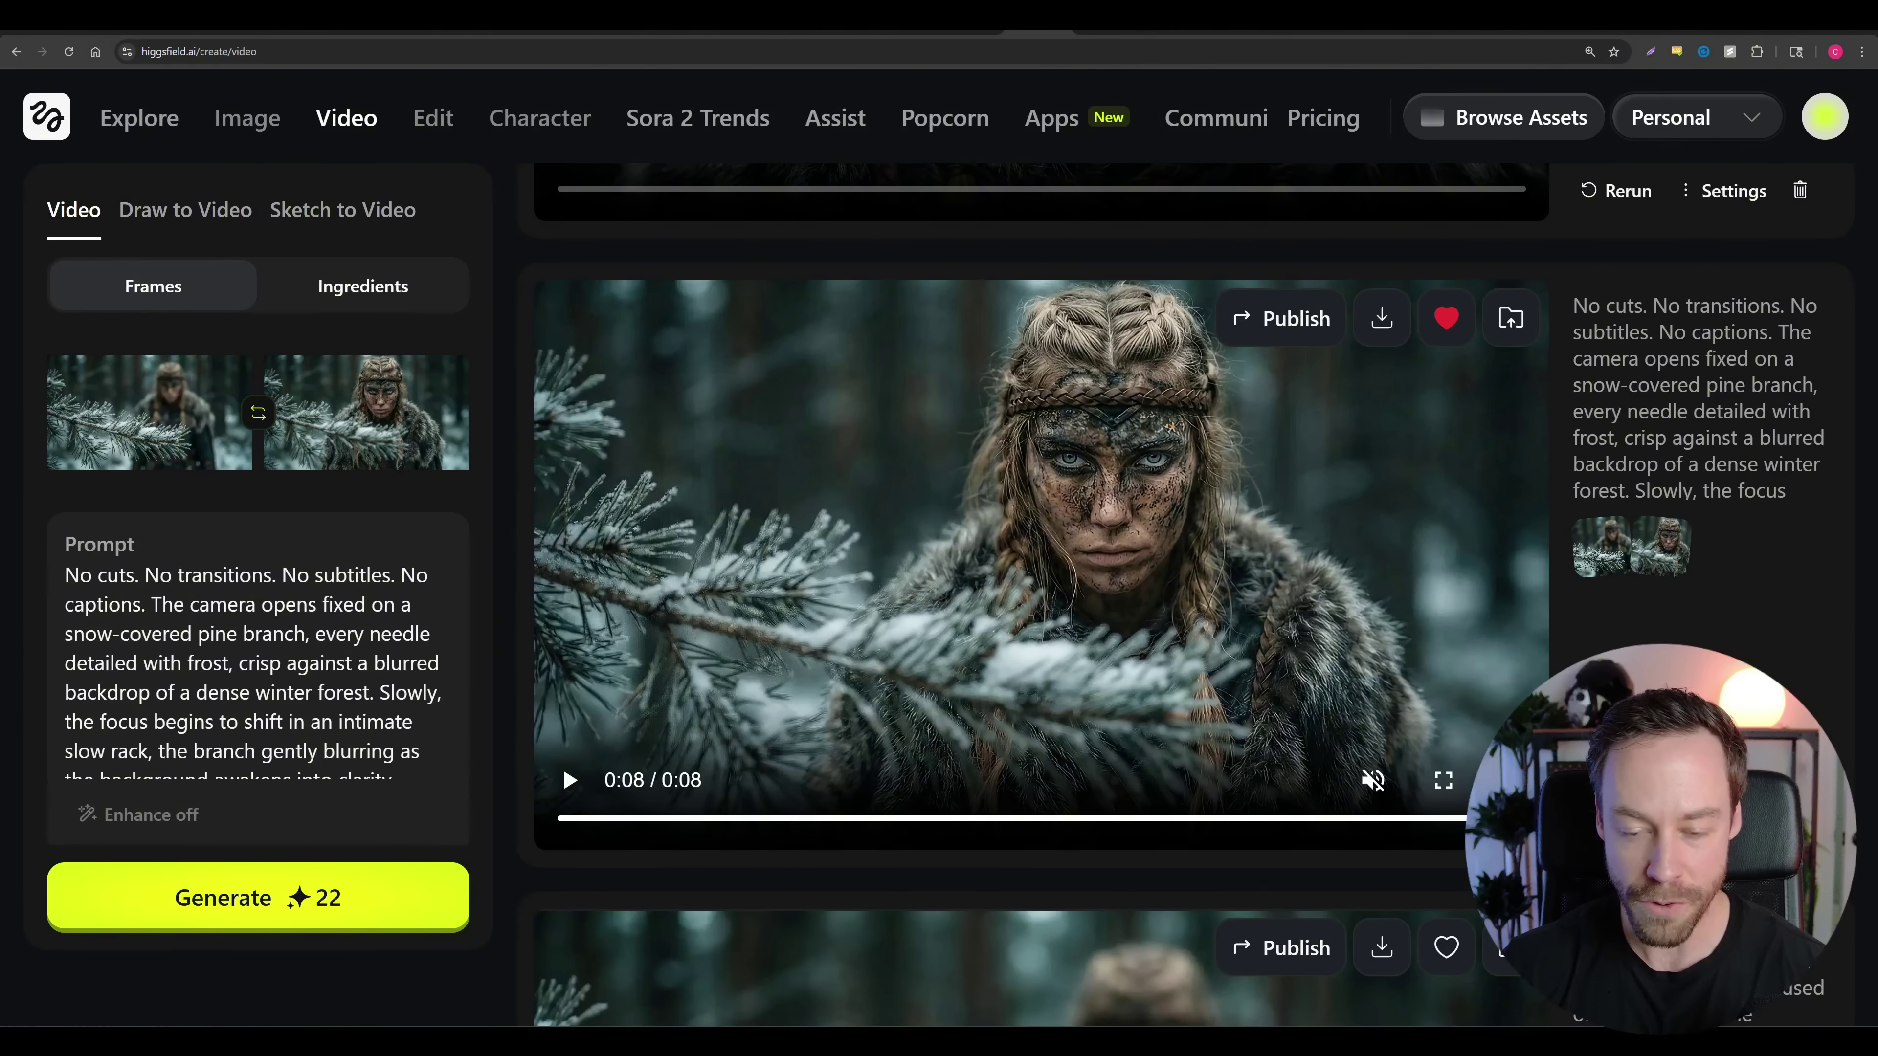
scroll(569, 784, down, 5)
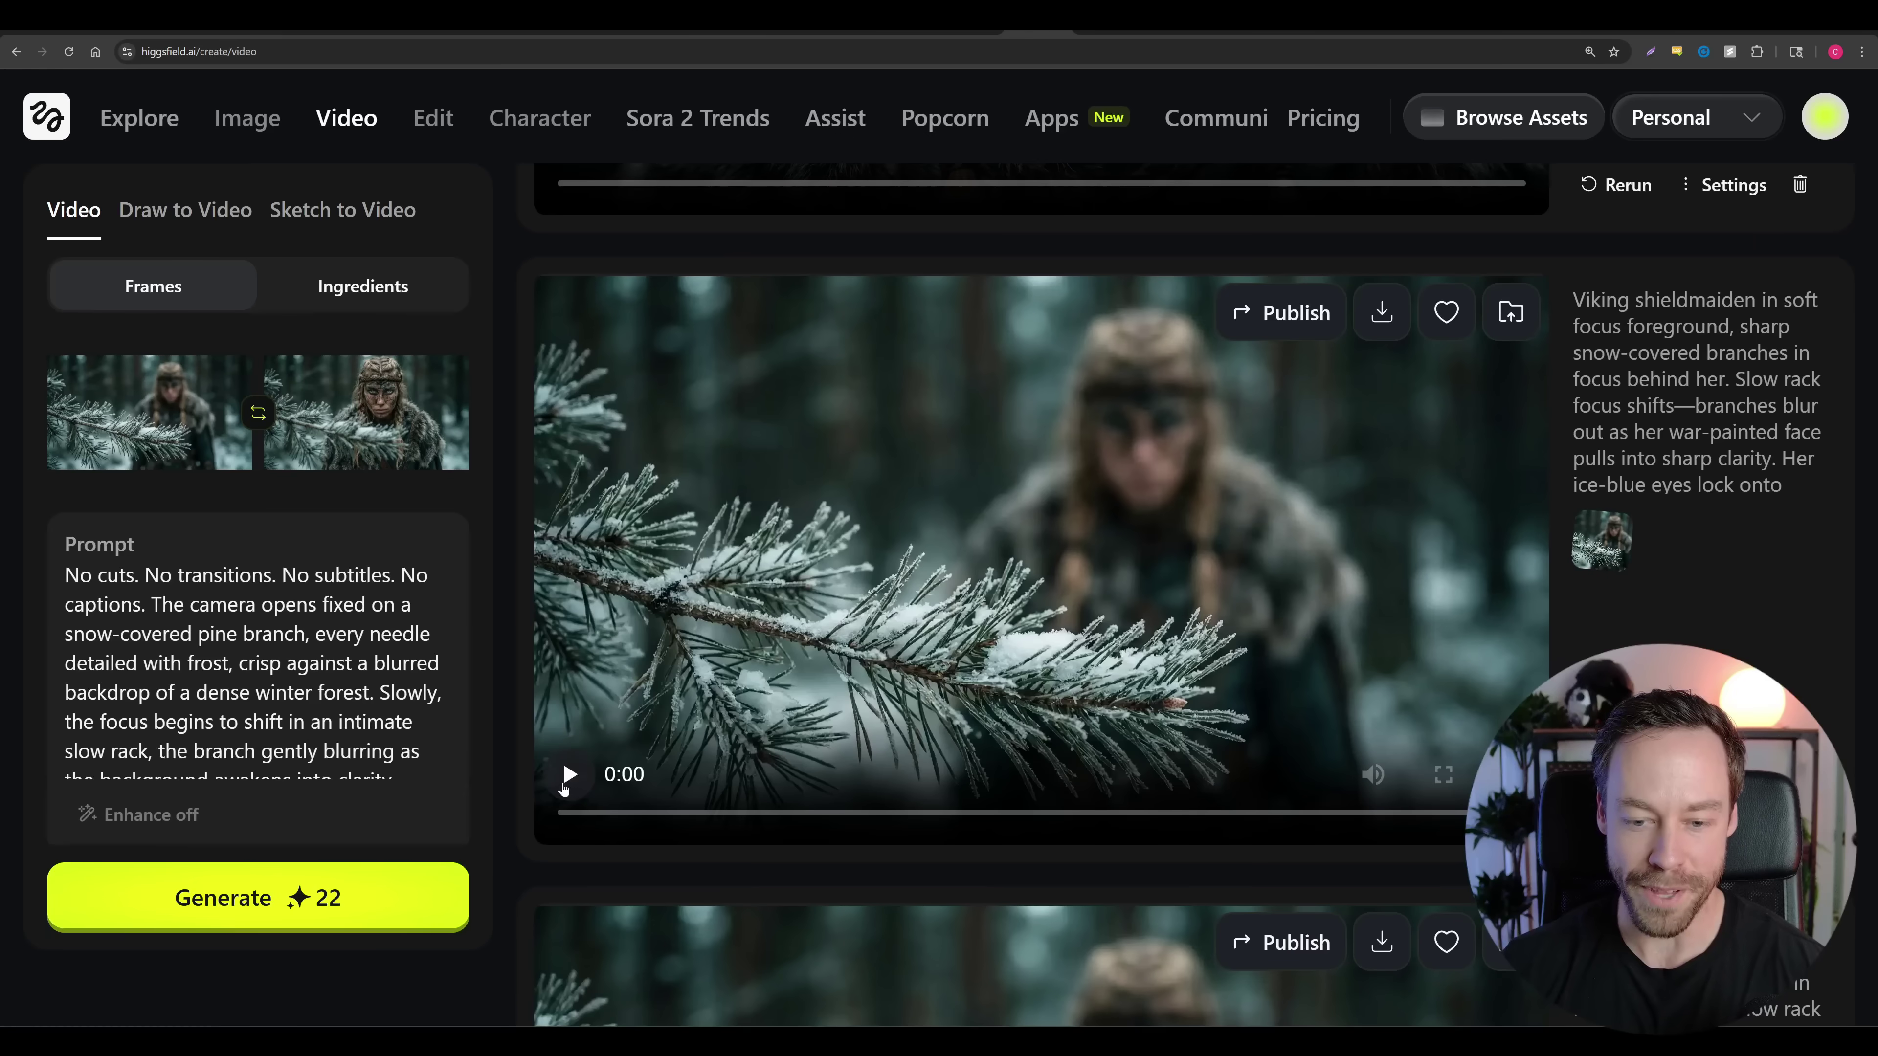
Watch the alternate shieldmaiden rack-focus video full screen, scrubbing from start to end
double_click(569, 784)
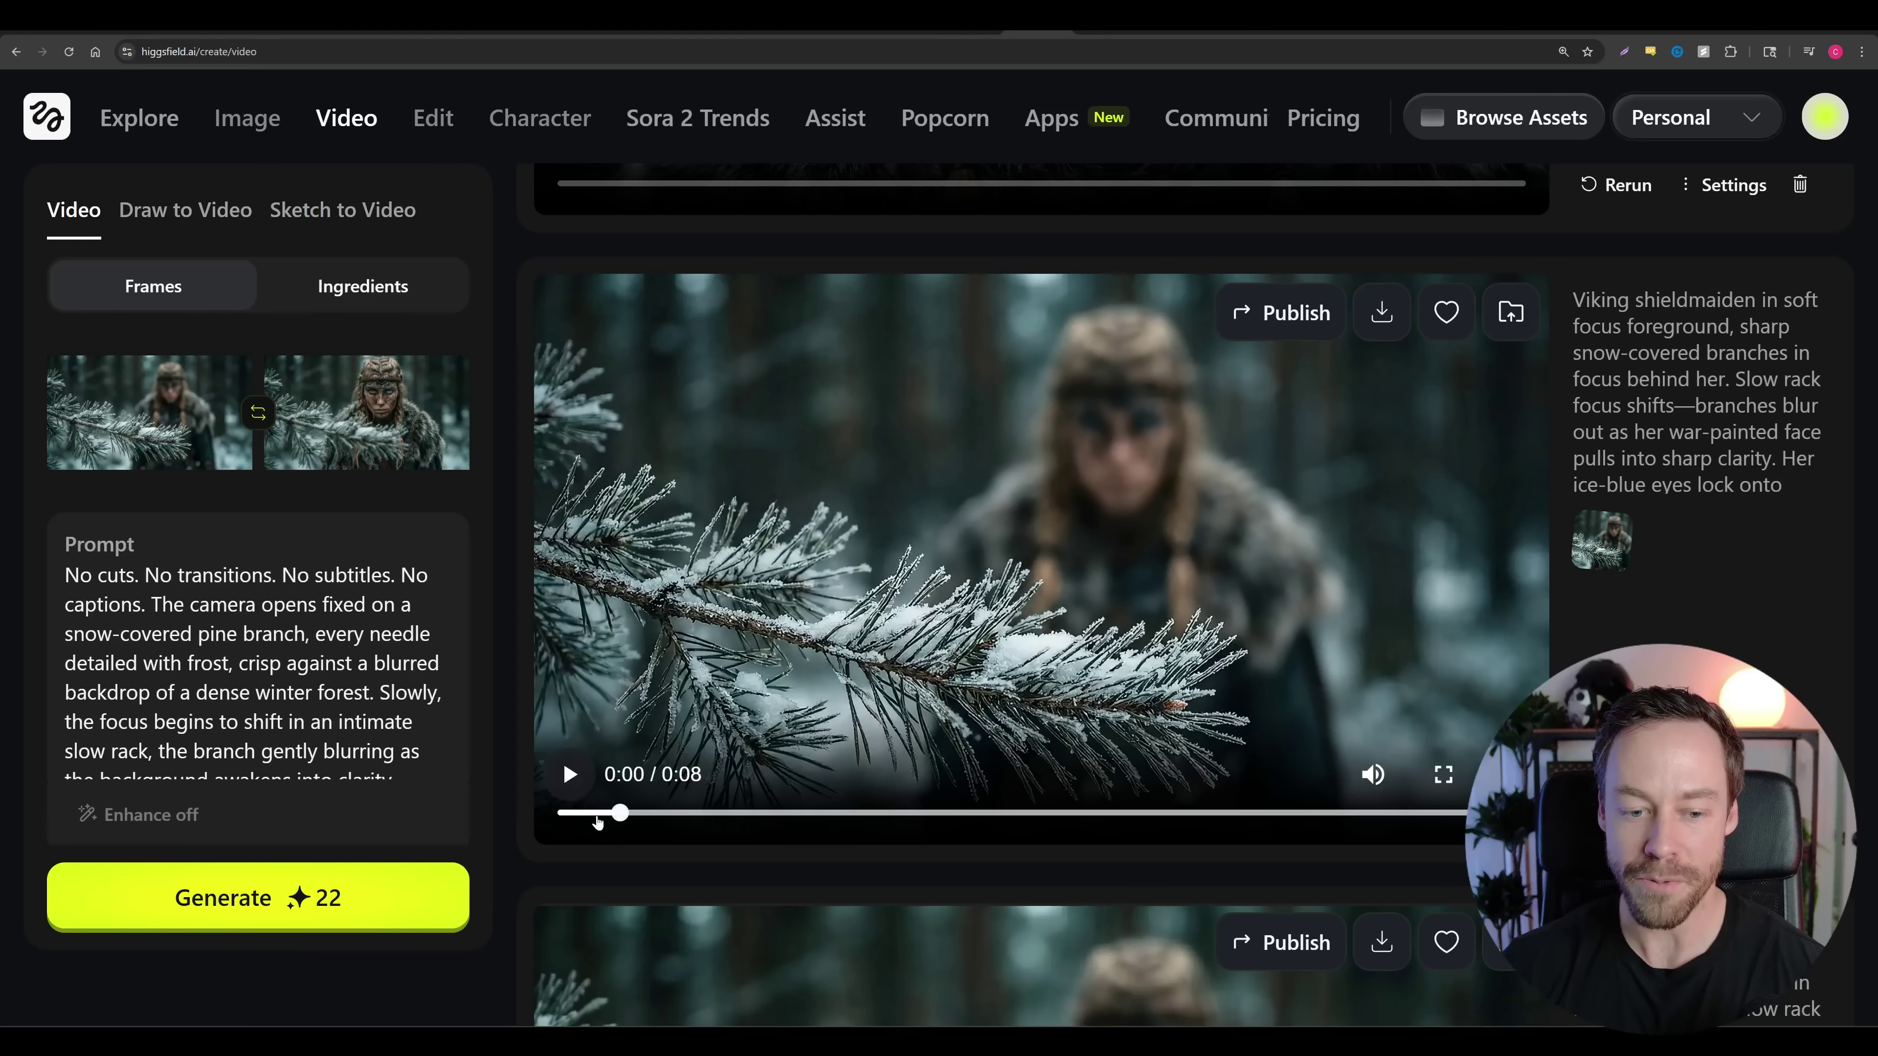
drag(621, 814, 784, 813)
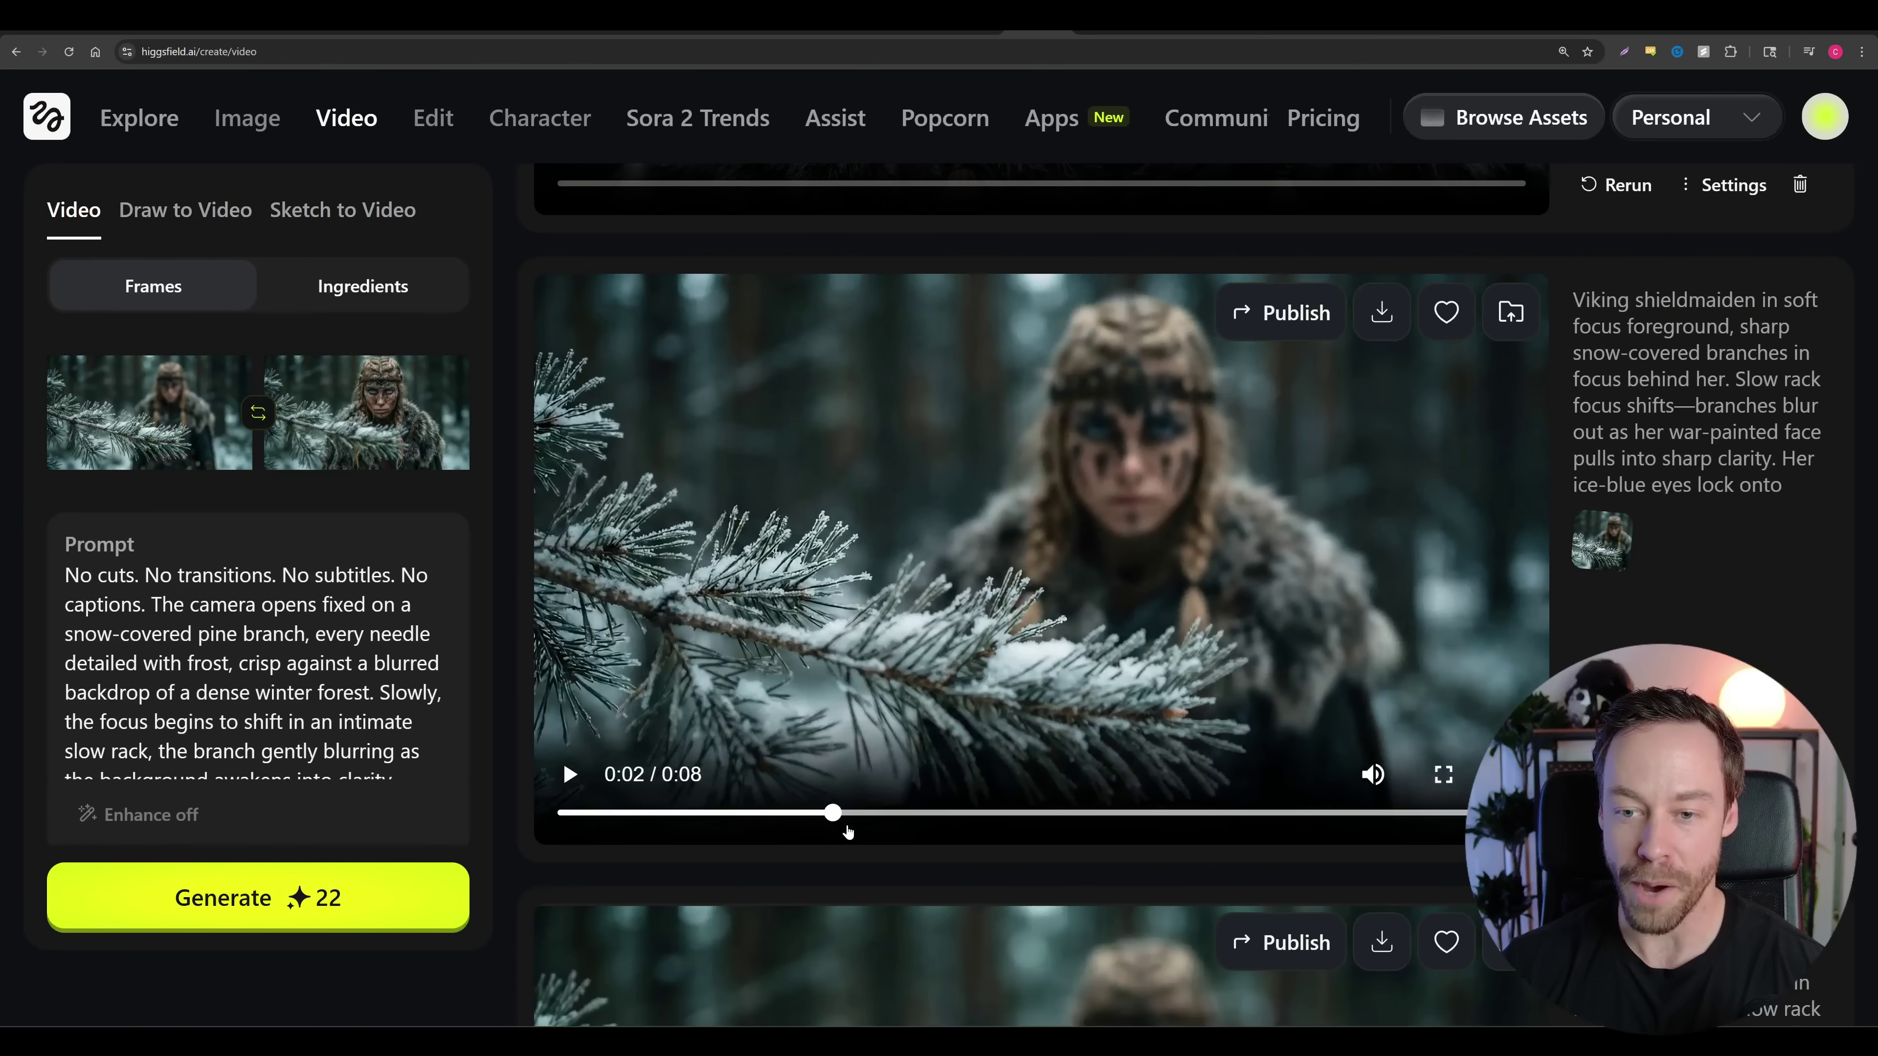
drag(1095, 834, 1486, 817)
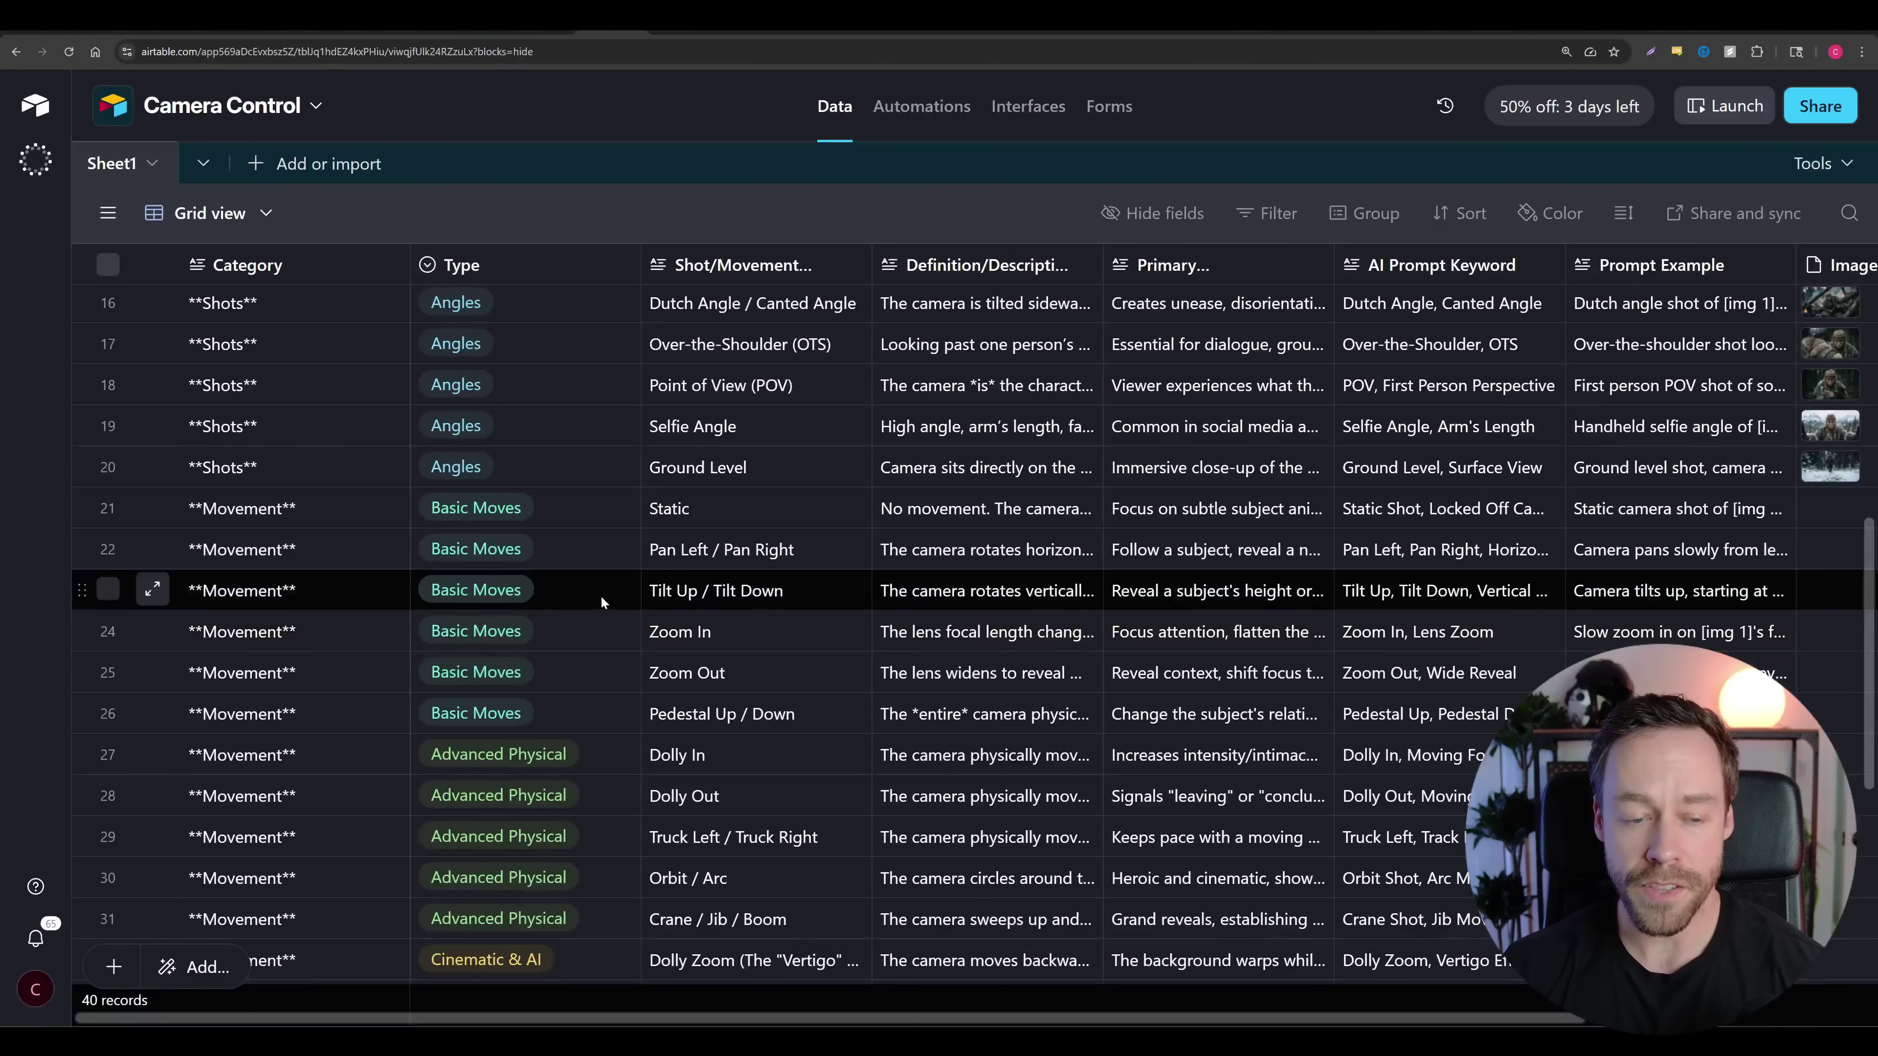
Scroll through the Camera Control Movement rows such as Static, Pan, Tilt, Zoom and Dolly
scroll(651, 588, down, 2)
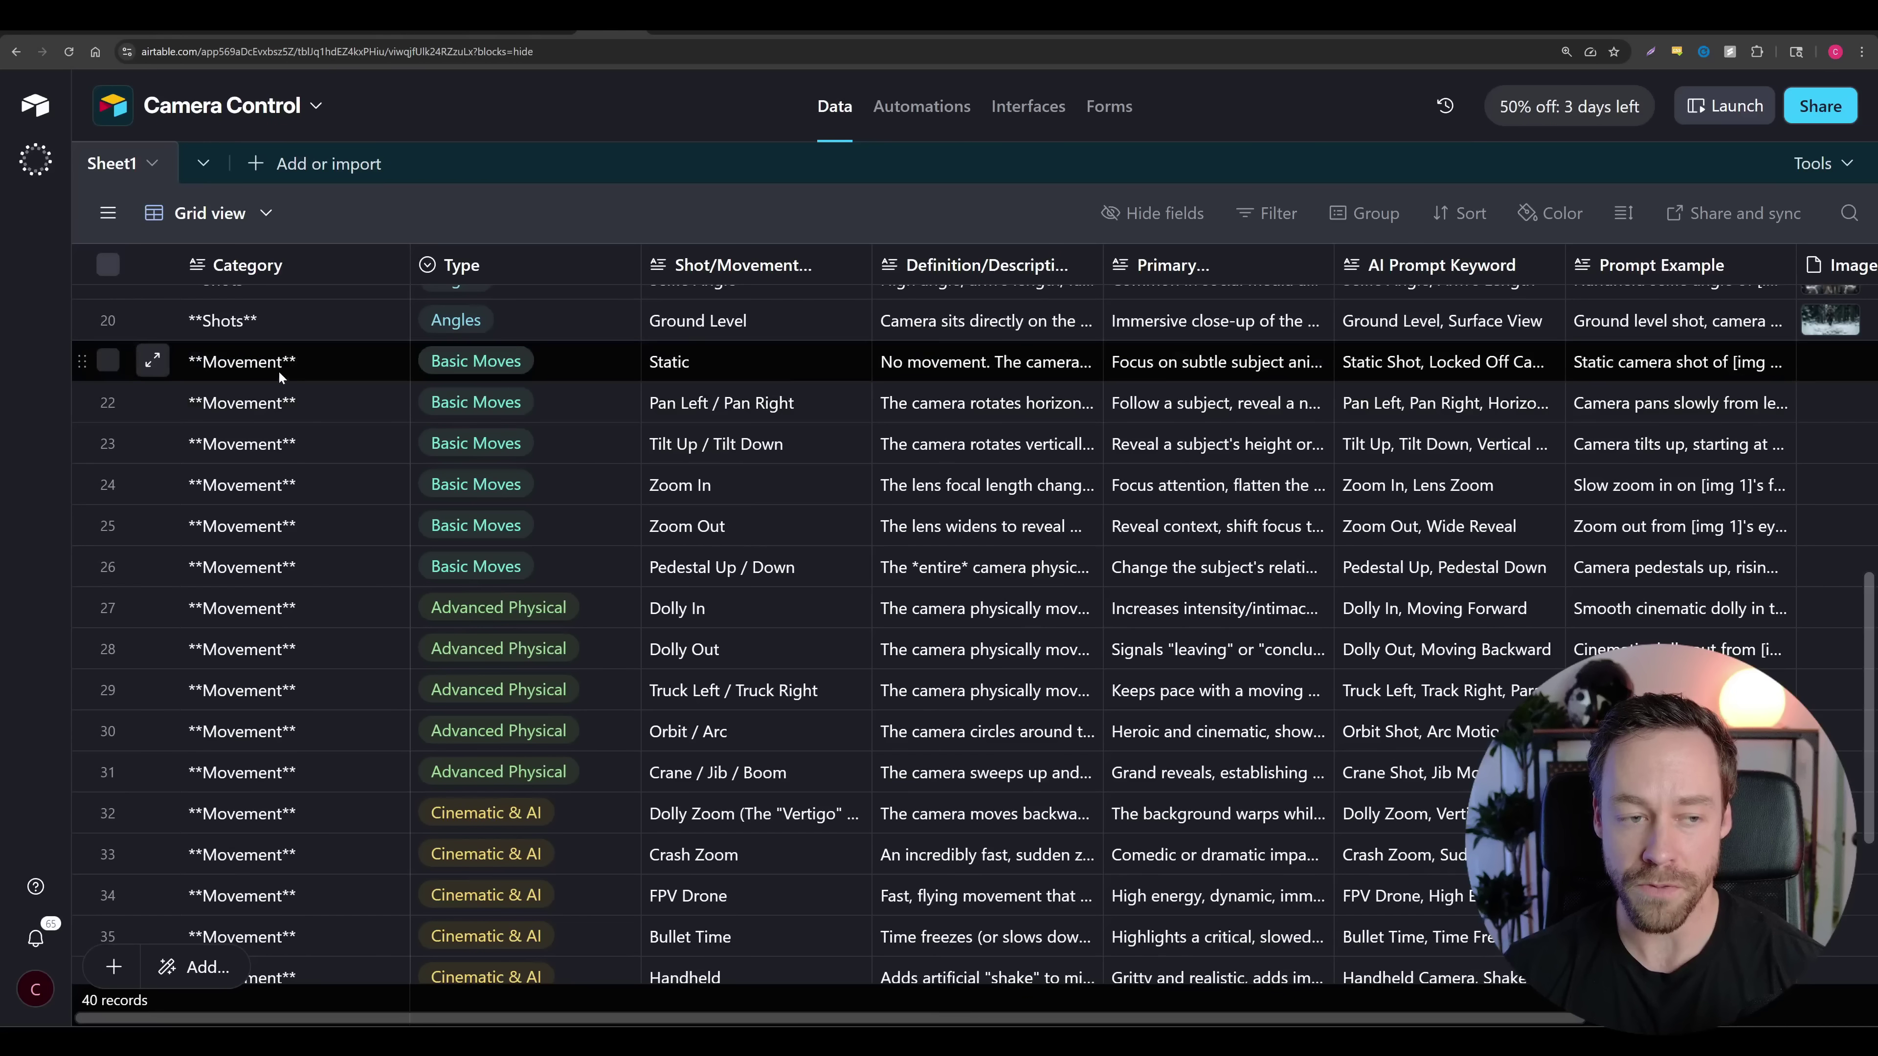
scroll(289, 355, down, 5)
scroll(515, 627, up, 5)
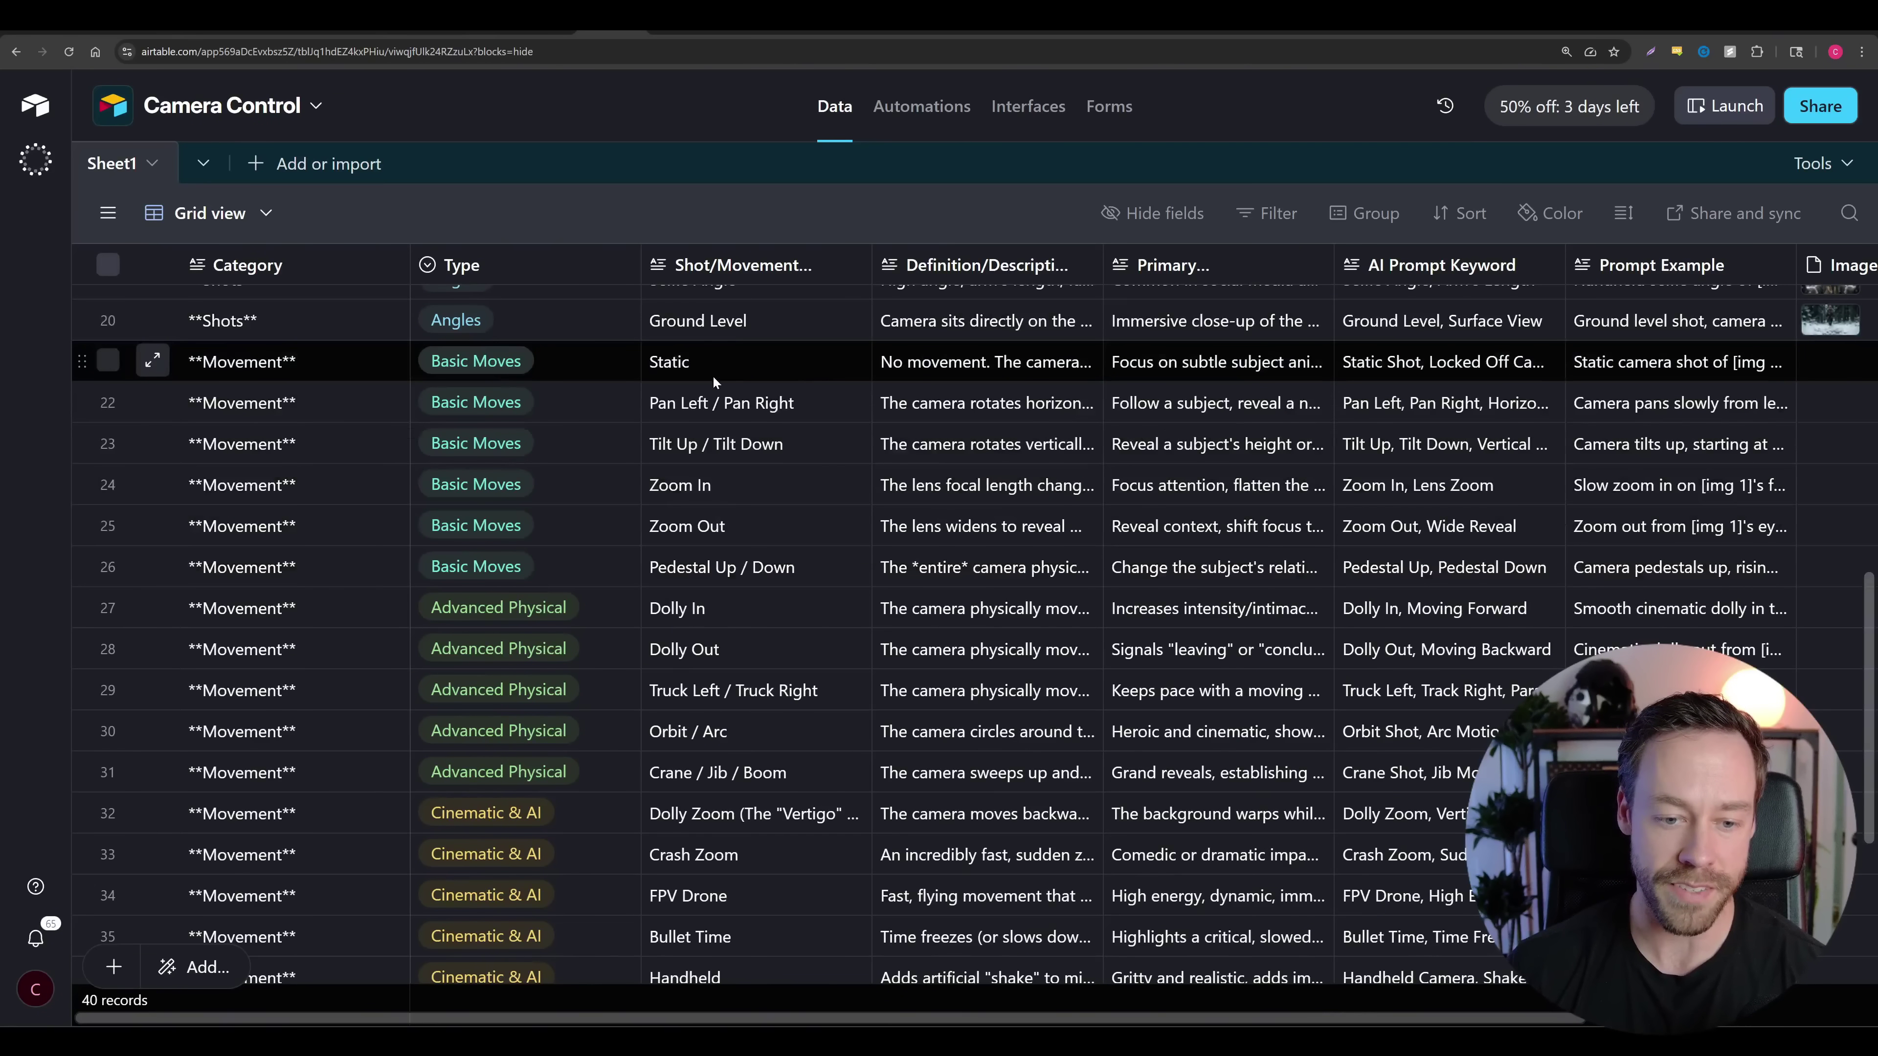
scroll(717, 625, down, 2)
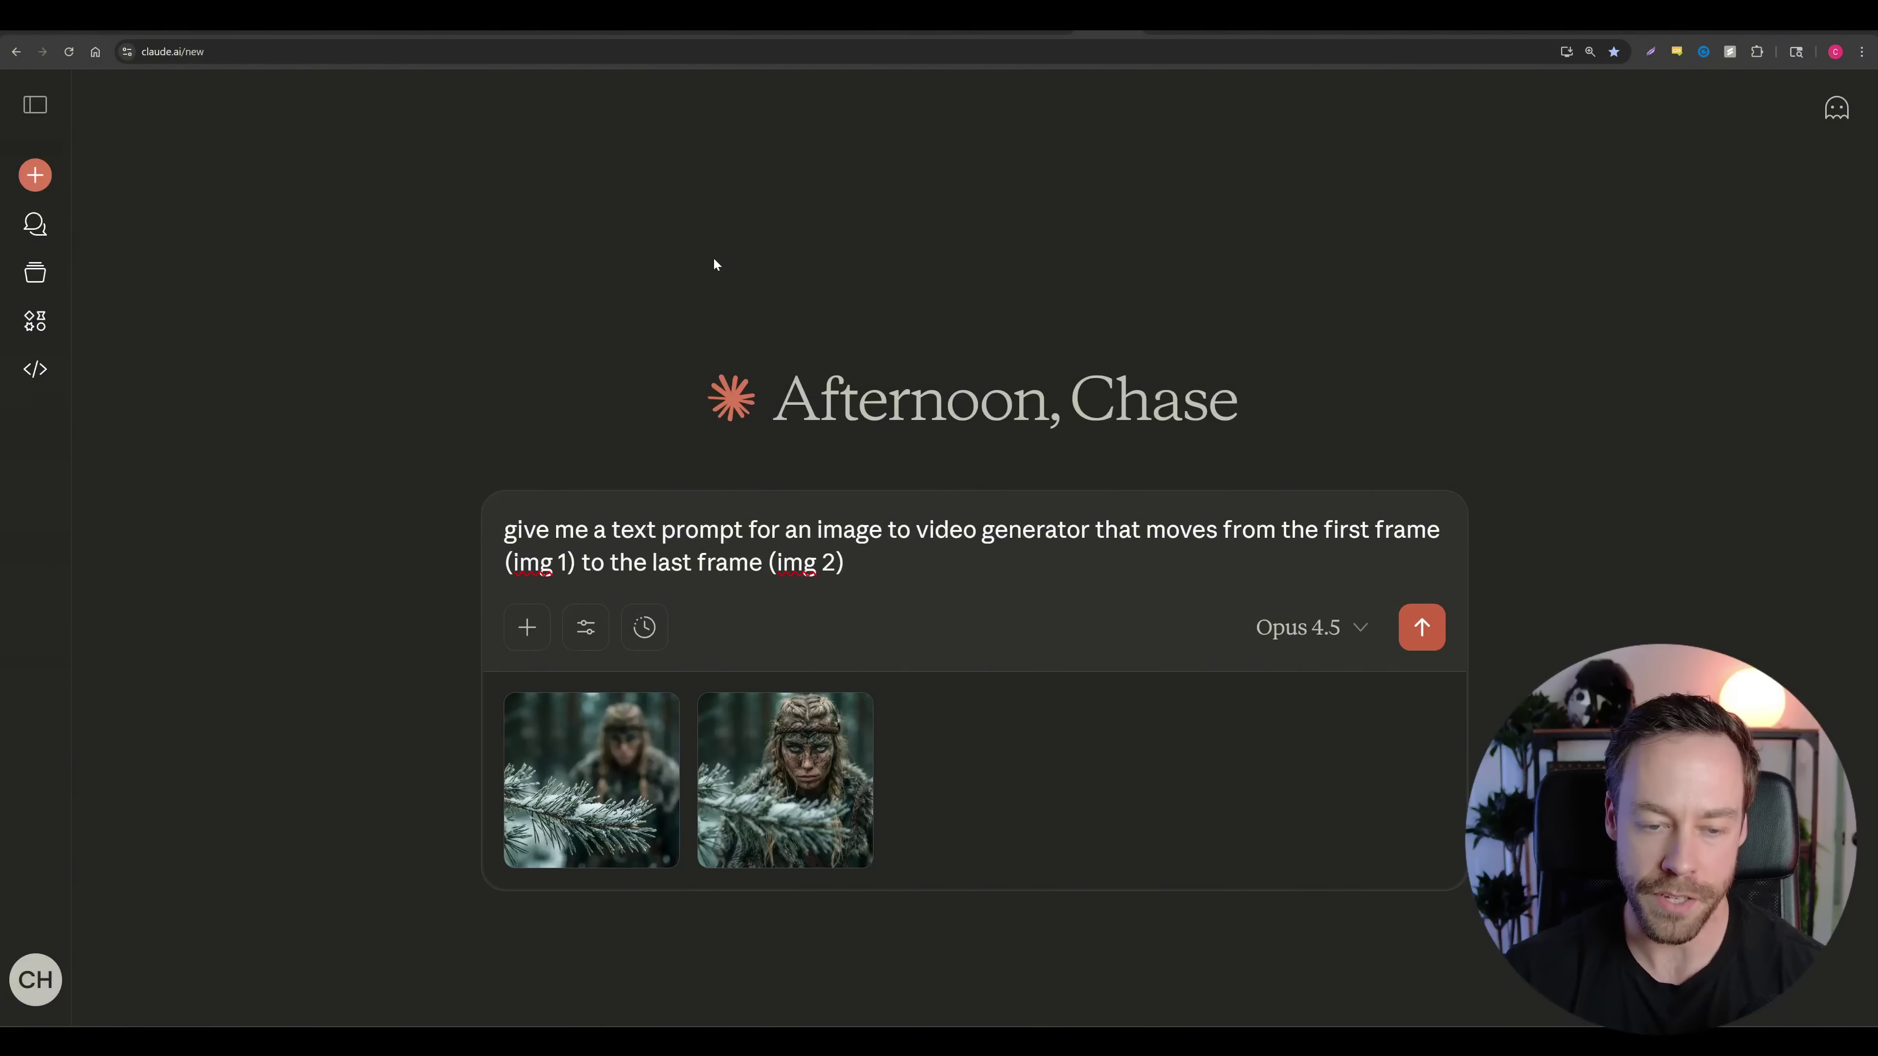
Preview both attached Viking pine-branch frames, then send the first-to-last-frame prompt request
click(585, 748)
click(315, 592)
click(787, 791)
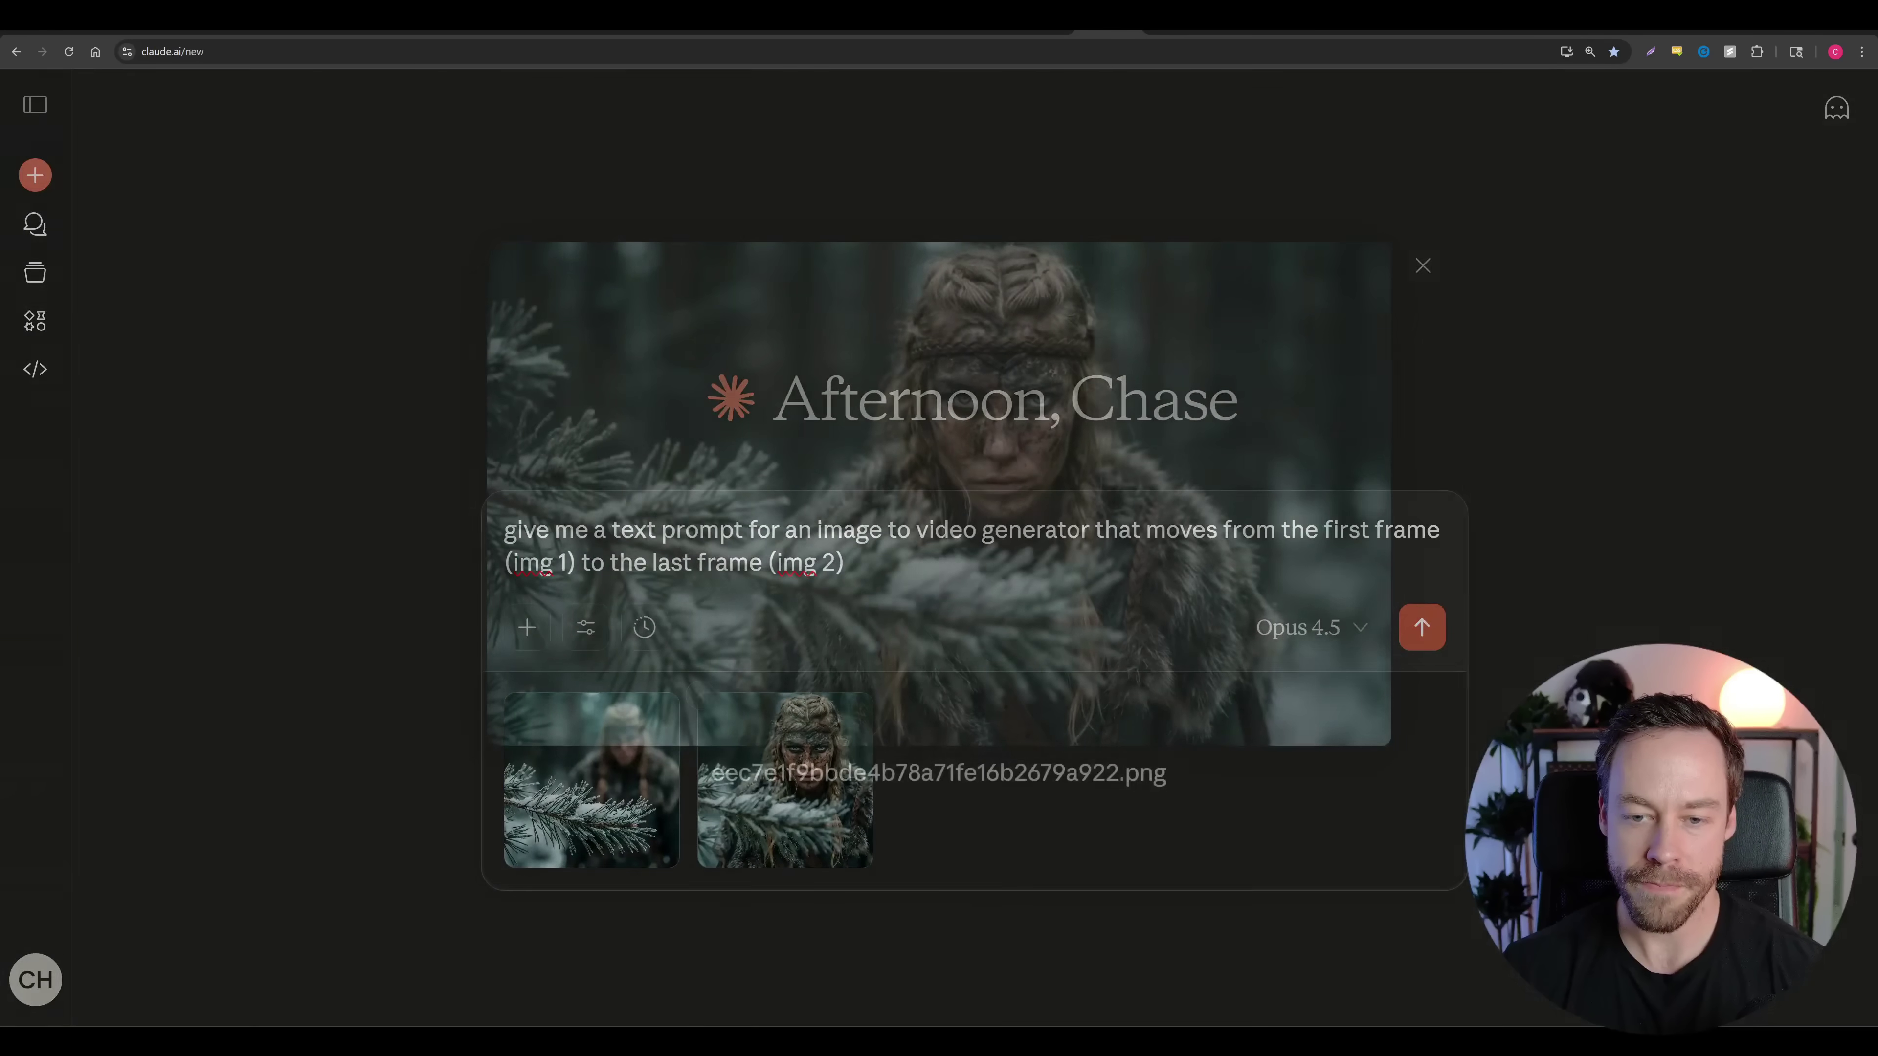
click(343, 614)
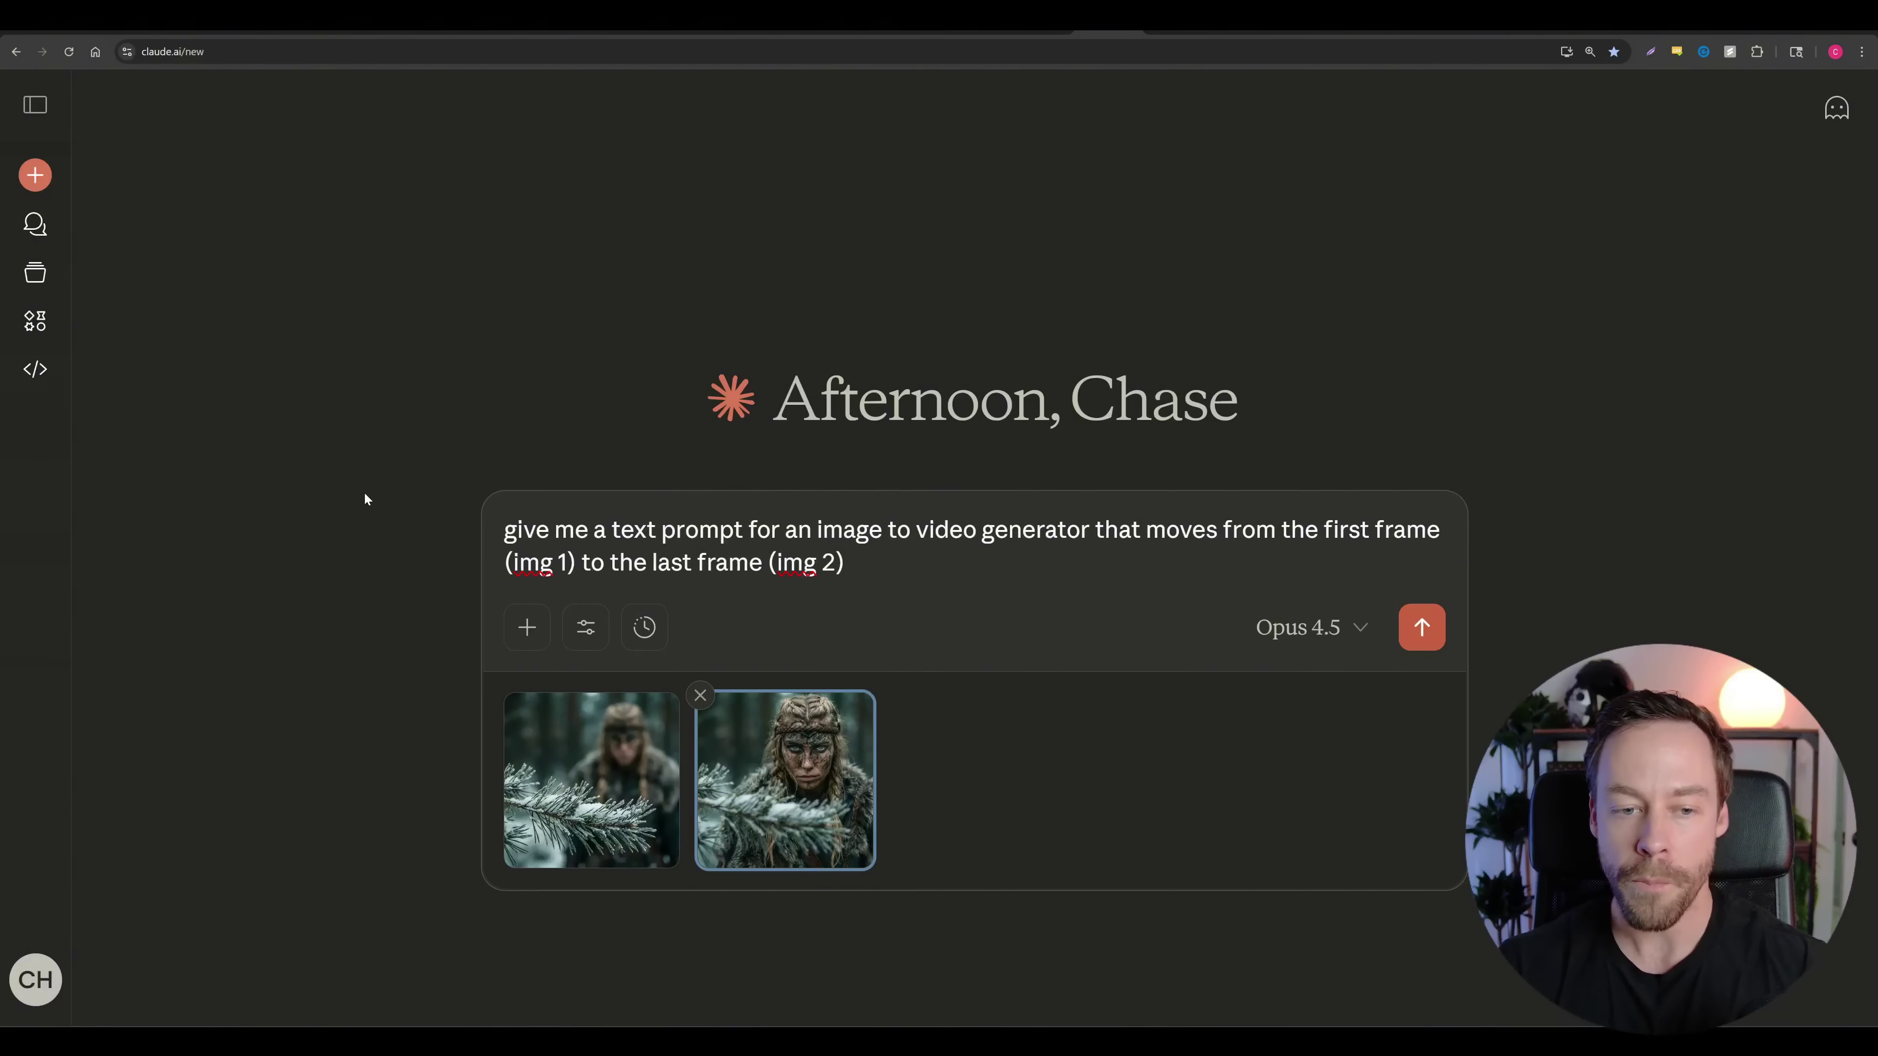
click(1423, 641)
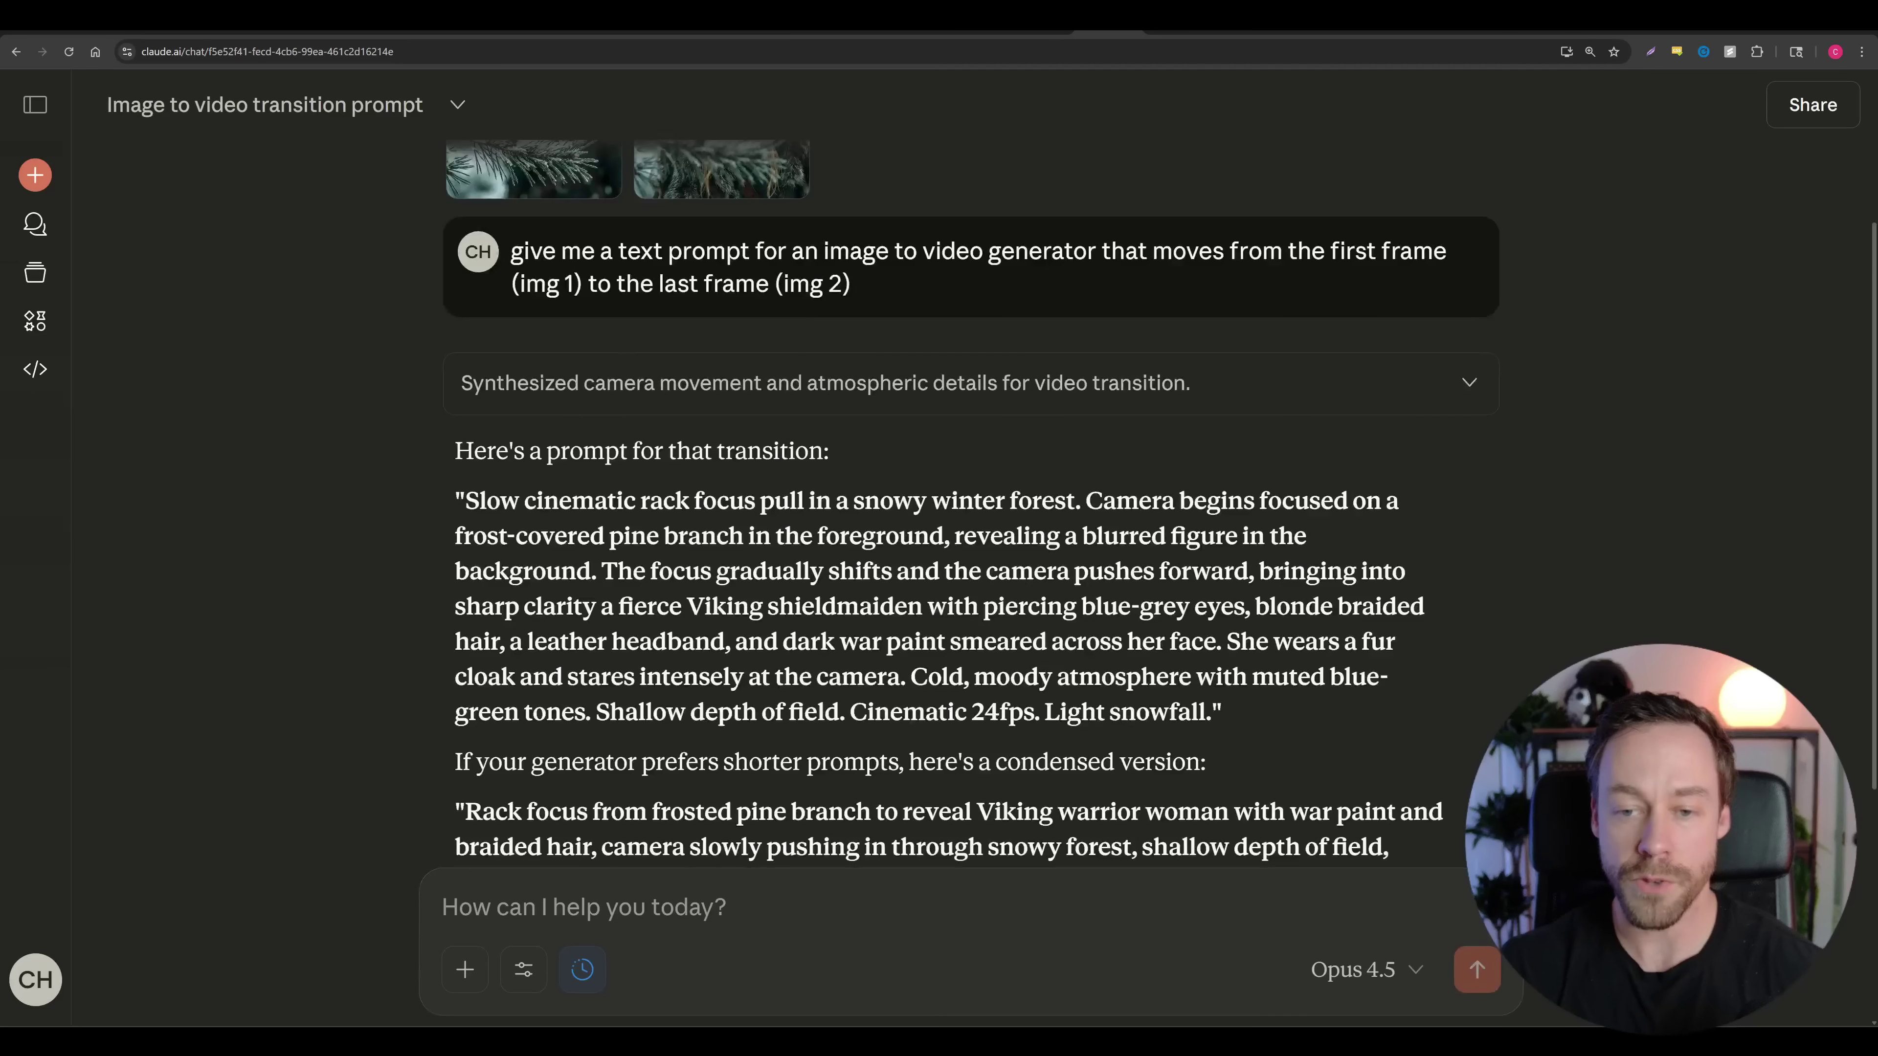
Select the full rack-focus prompt, frosted pine branch to shieldmaiden, in Claude's reply
drag(464, 501, 804, 501)
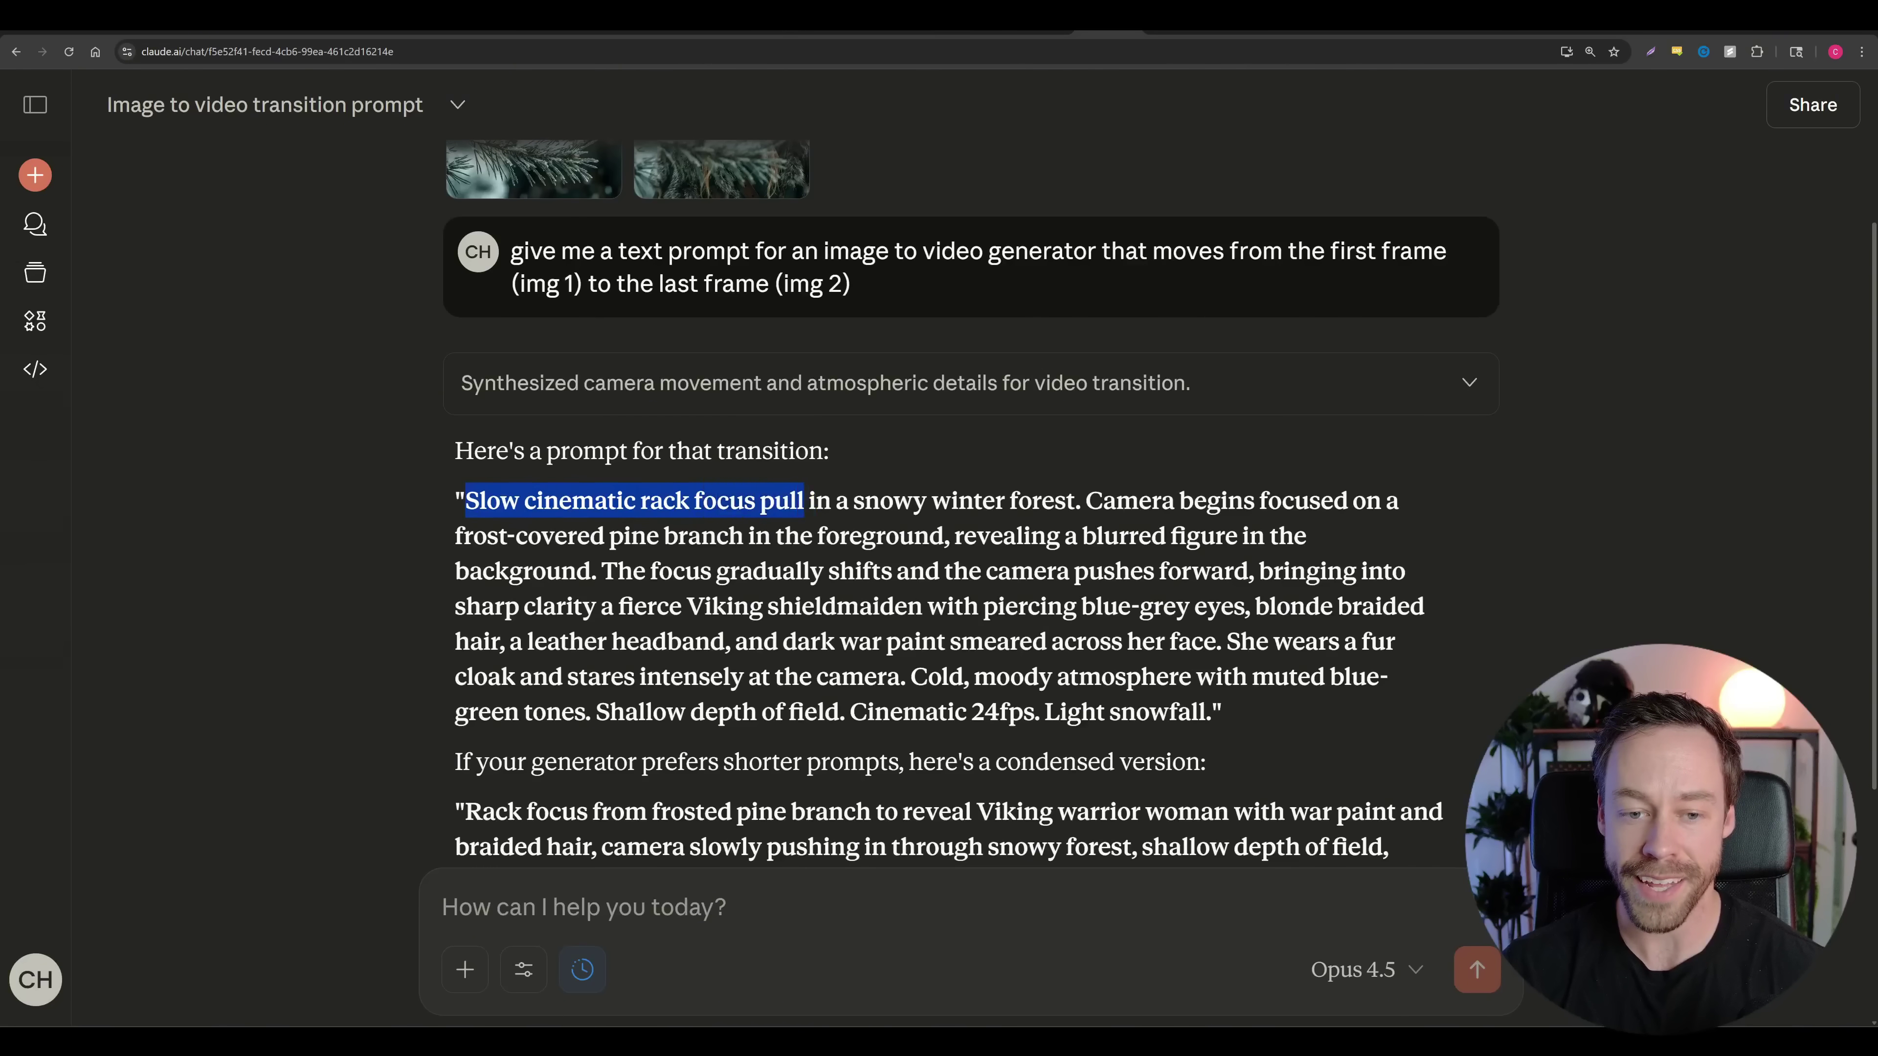
drag(640, 501, 804, 501)
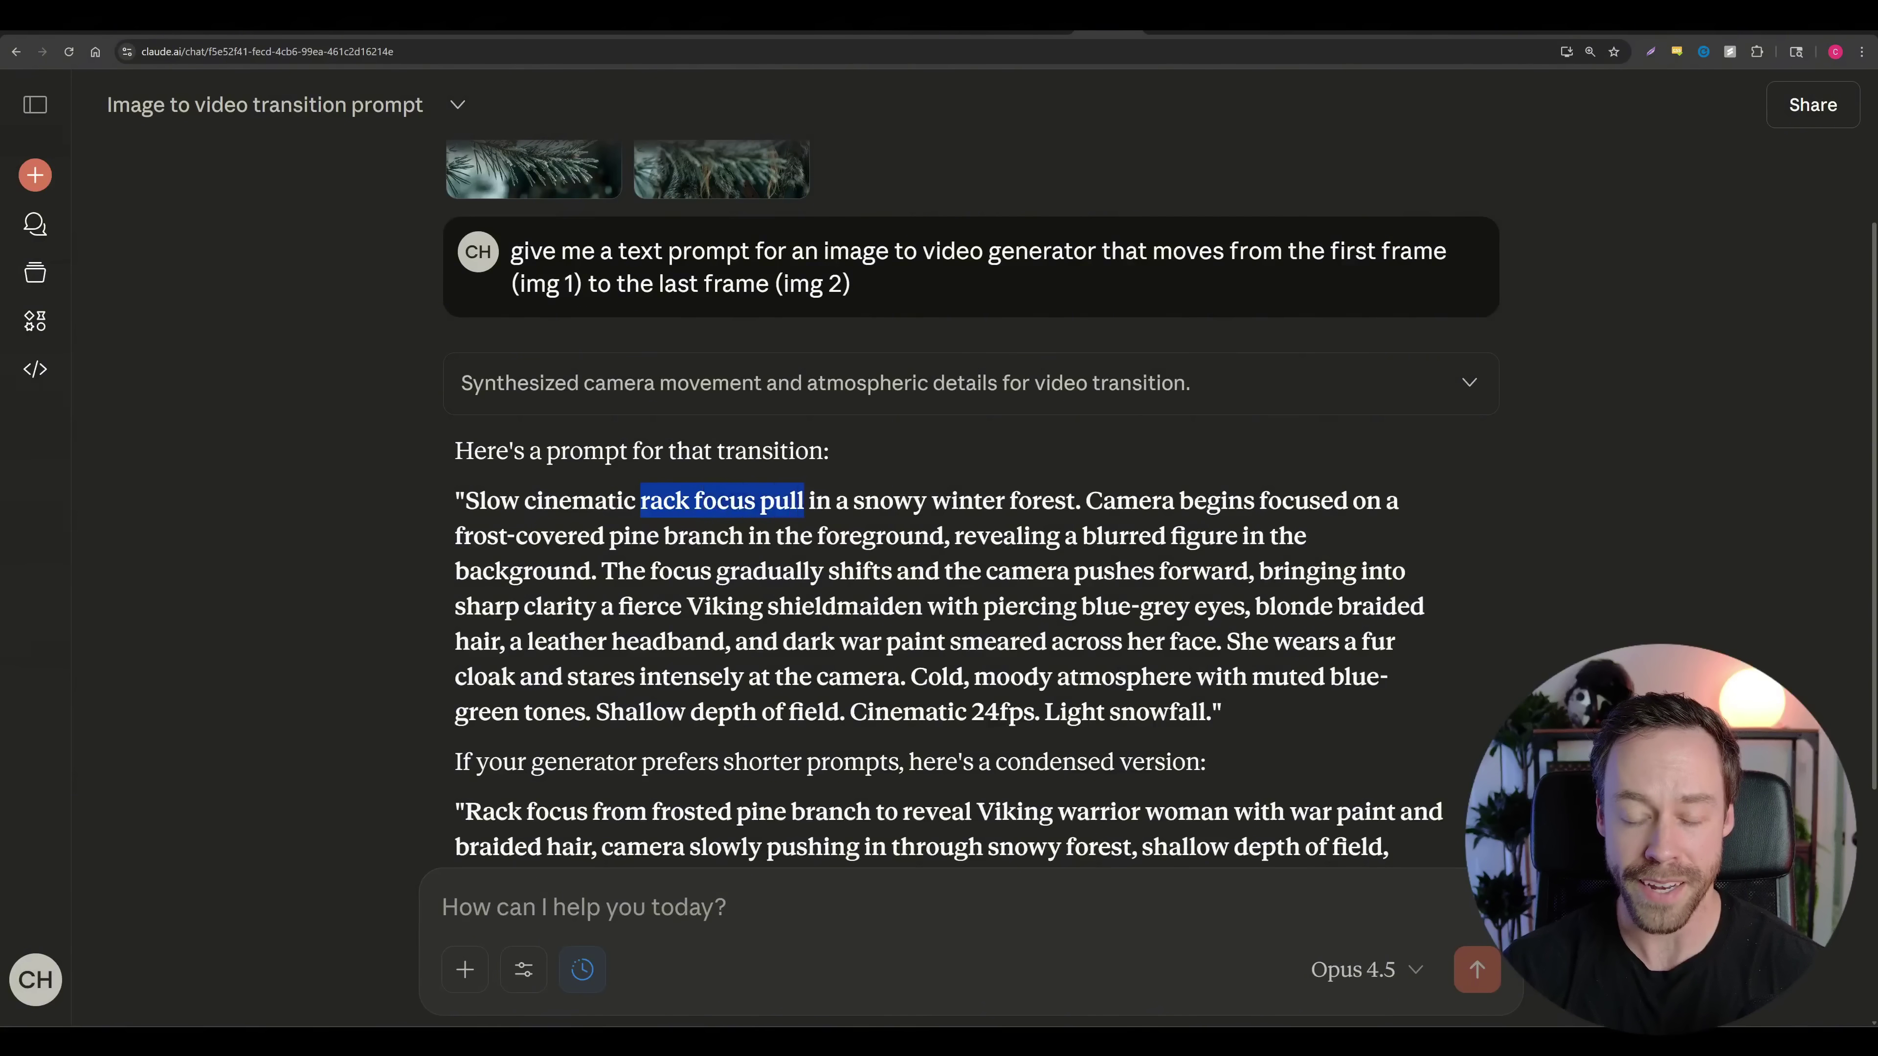
click(803, 501)
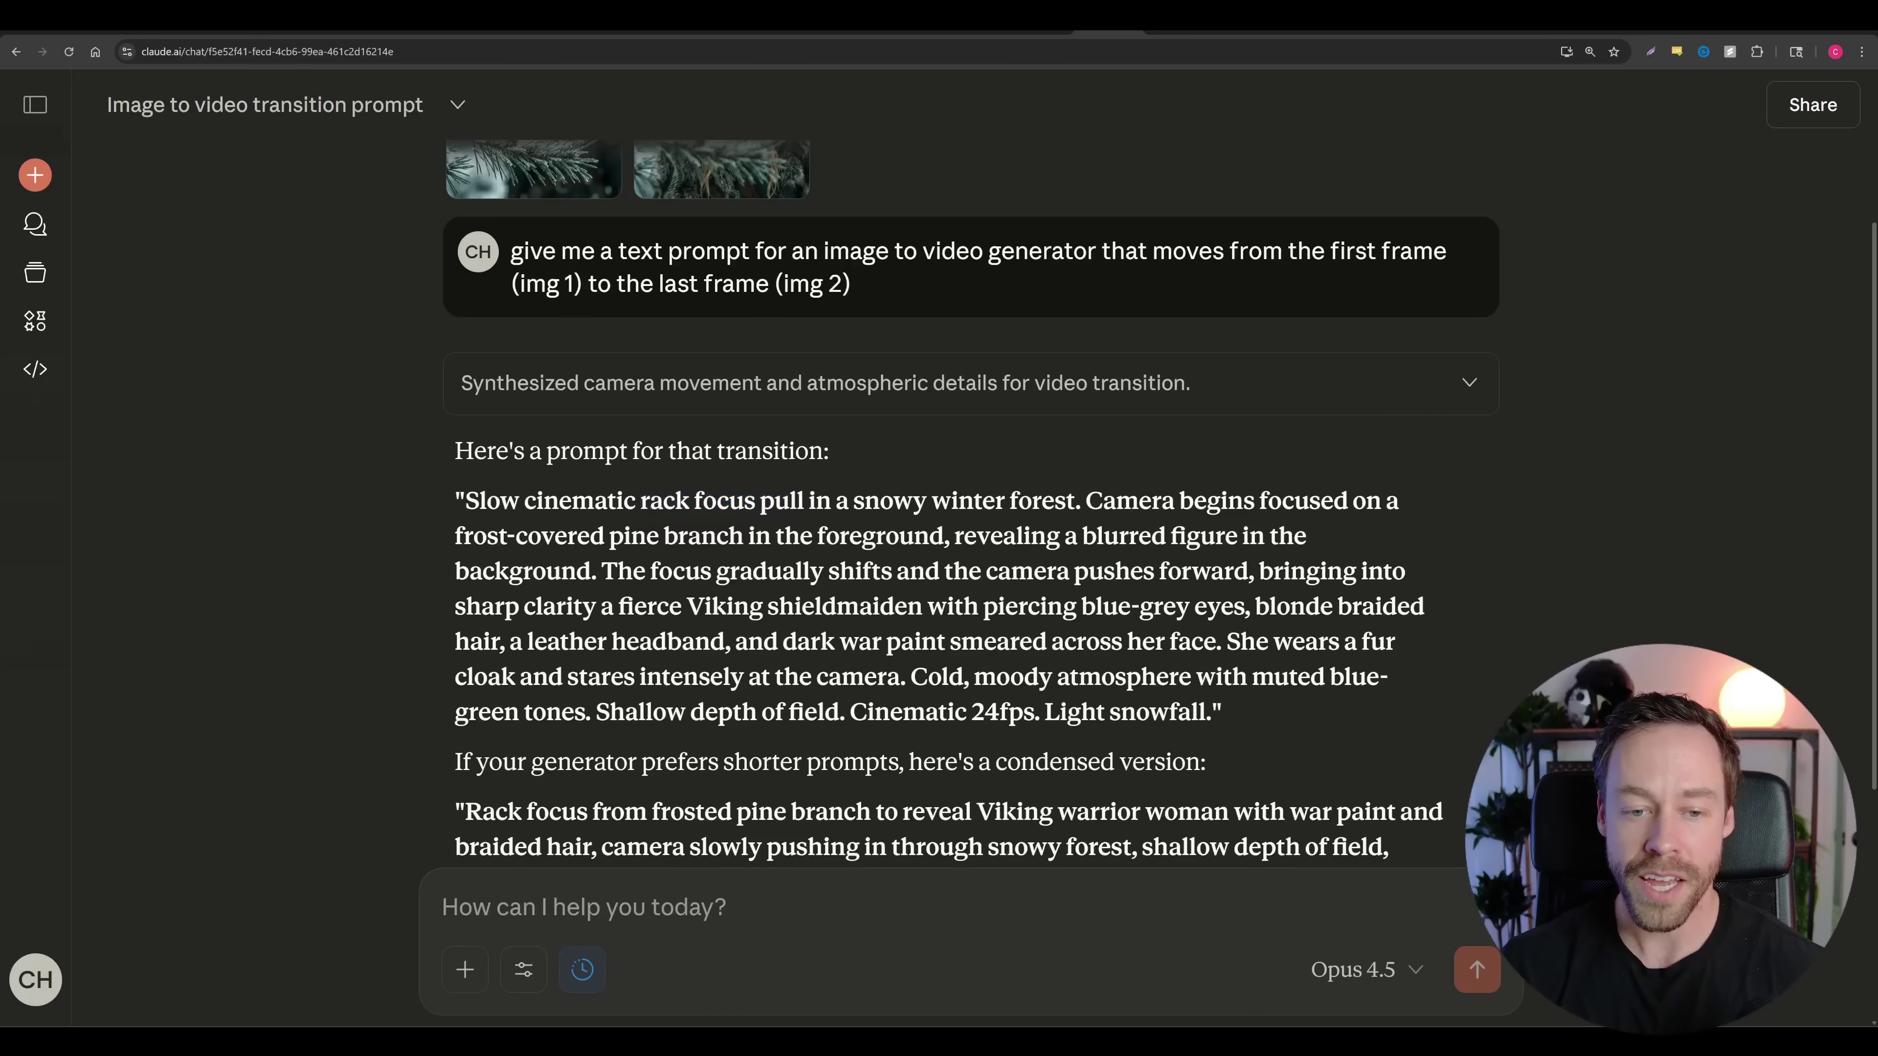
drag(464, 500, 1211, 712)
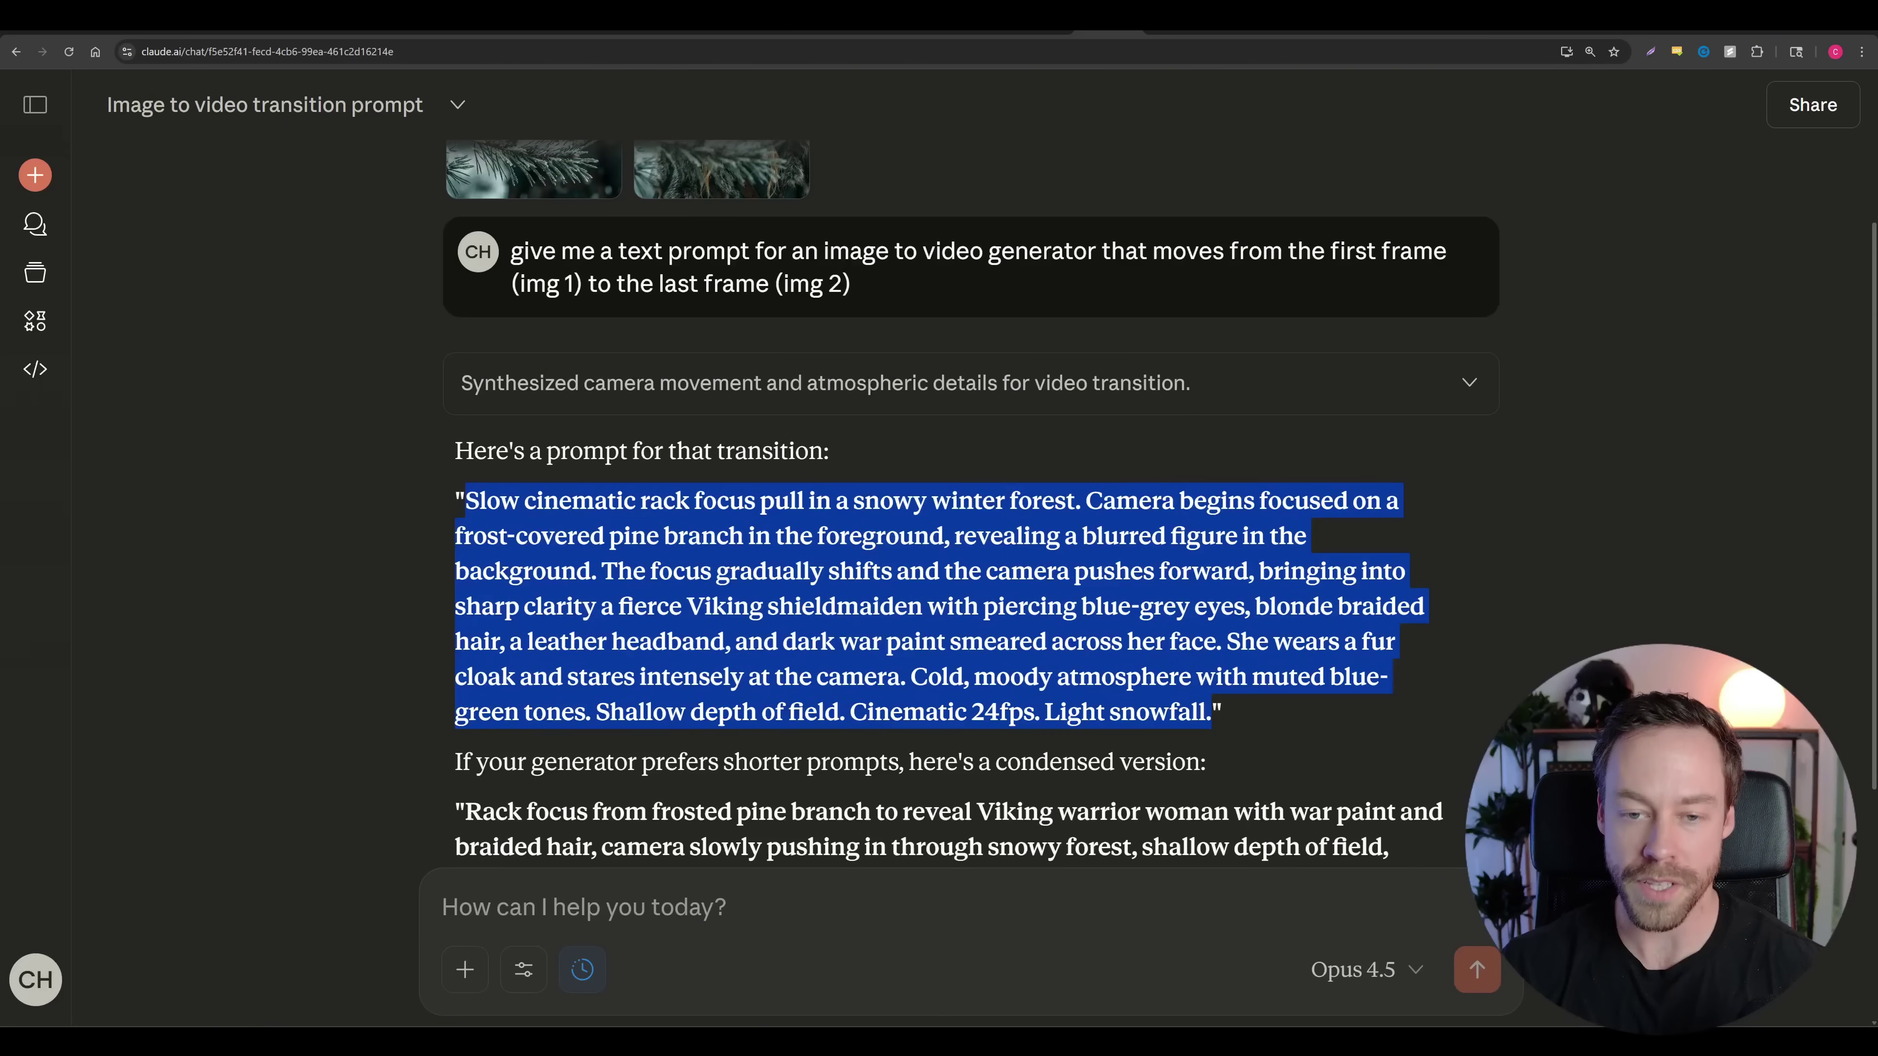